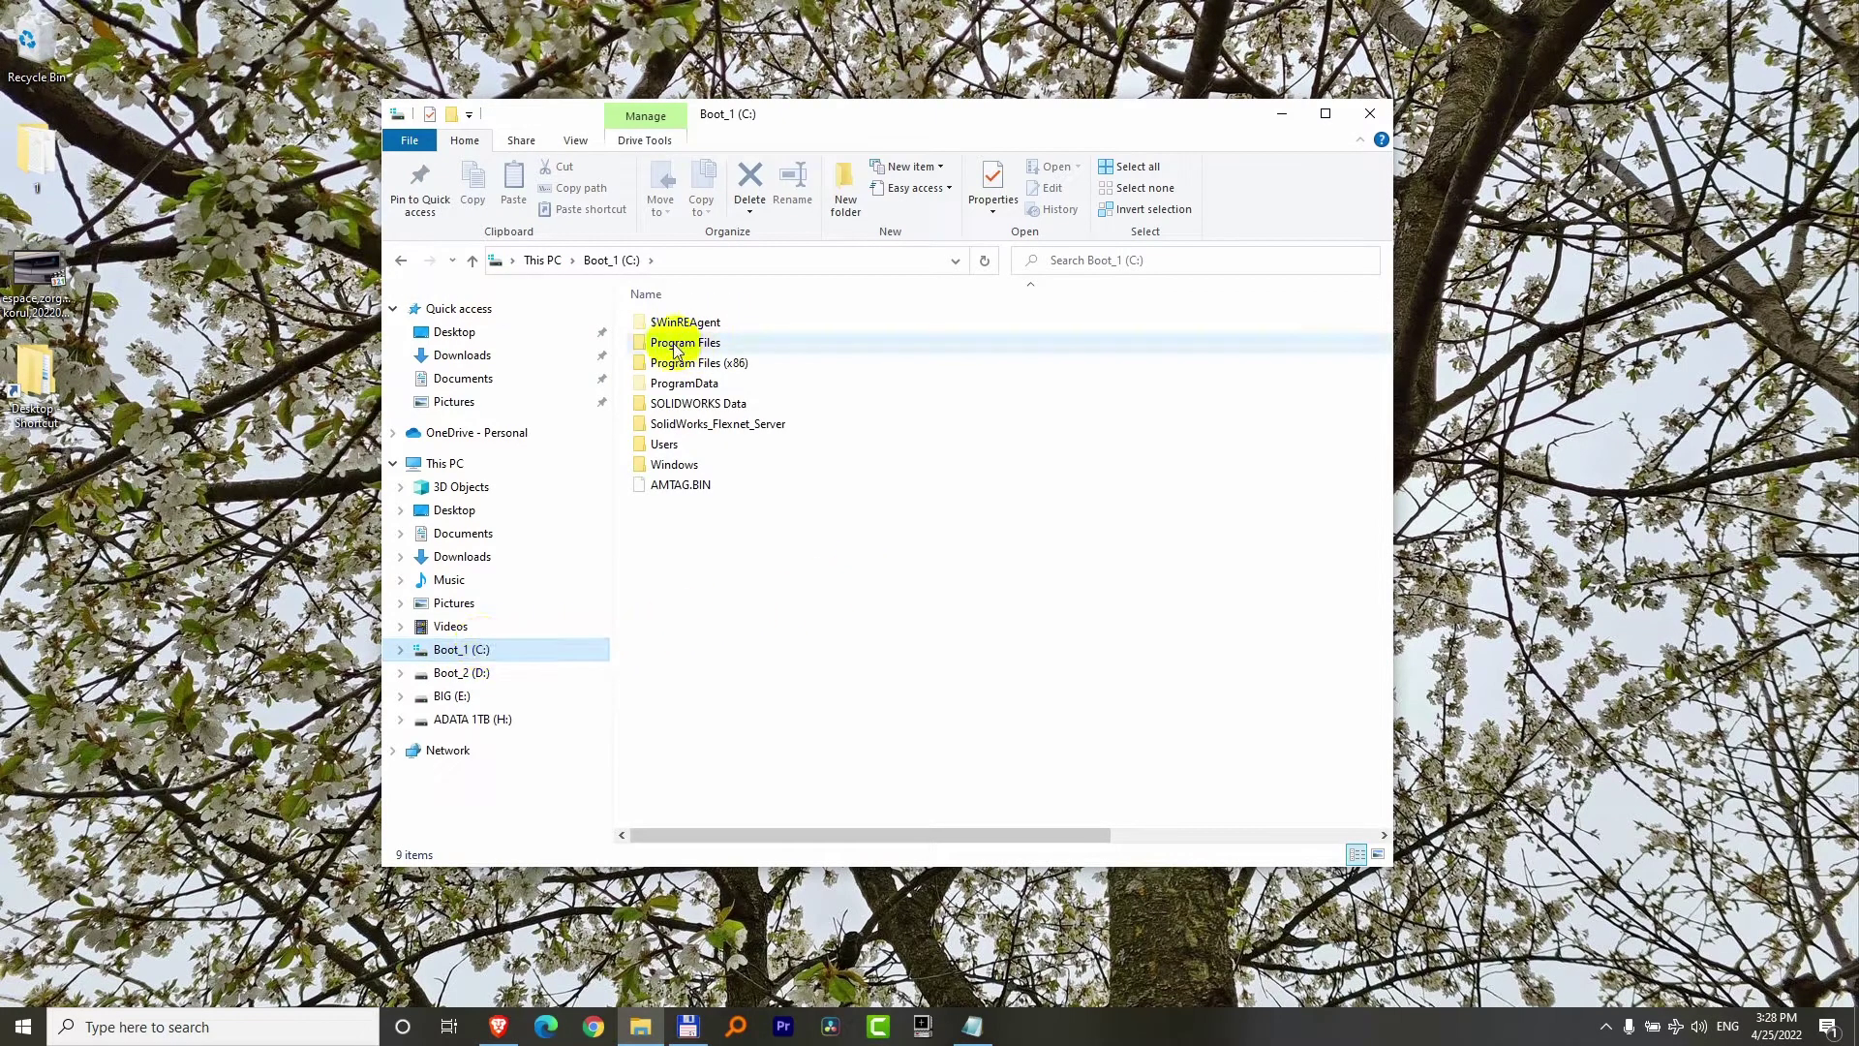
# Step: Check the long right-click menu on the Program Files folder in File Explorer
pyautogui.click(675, 348)
pyautogui.rightClick(676, 350)
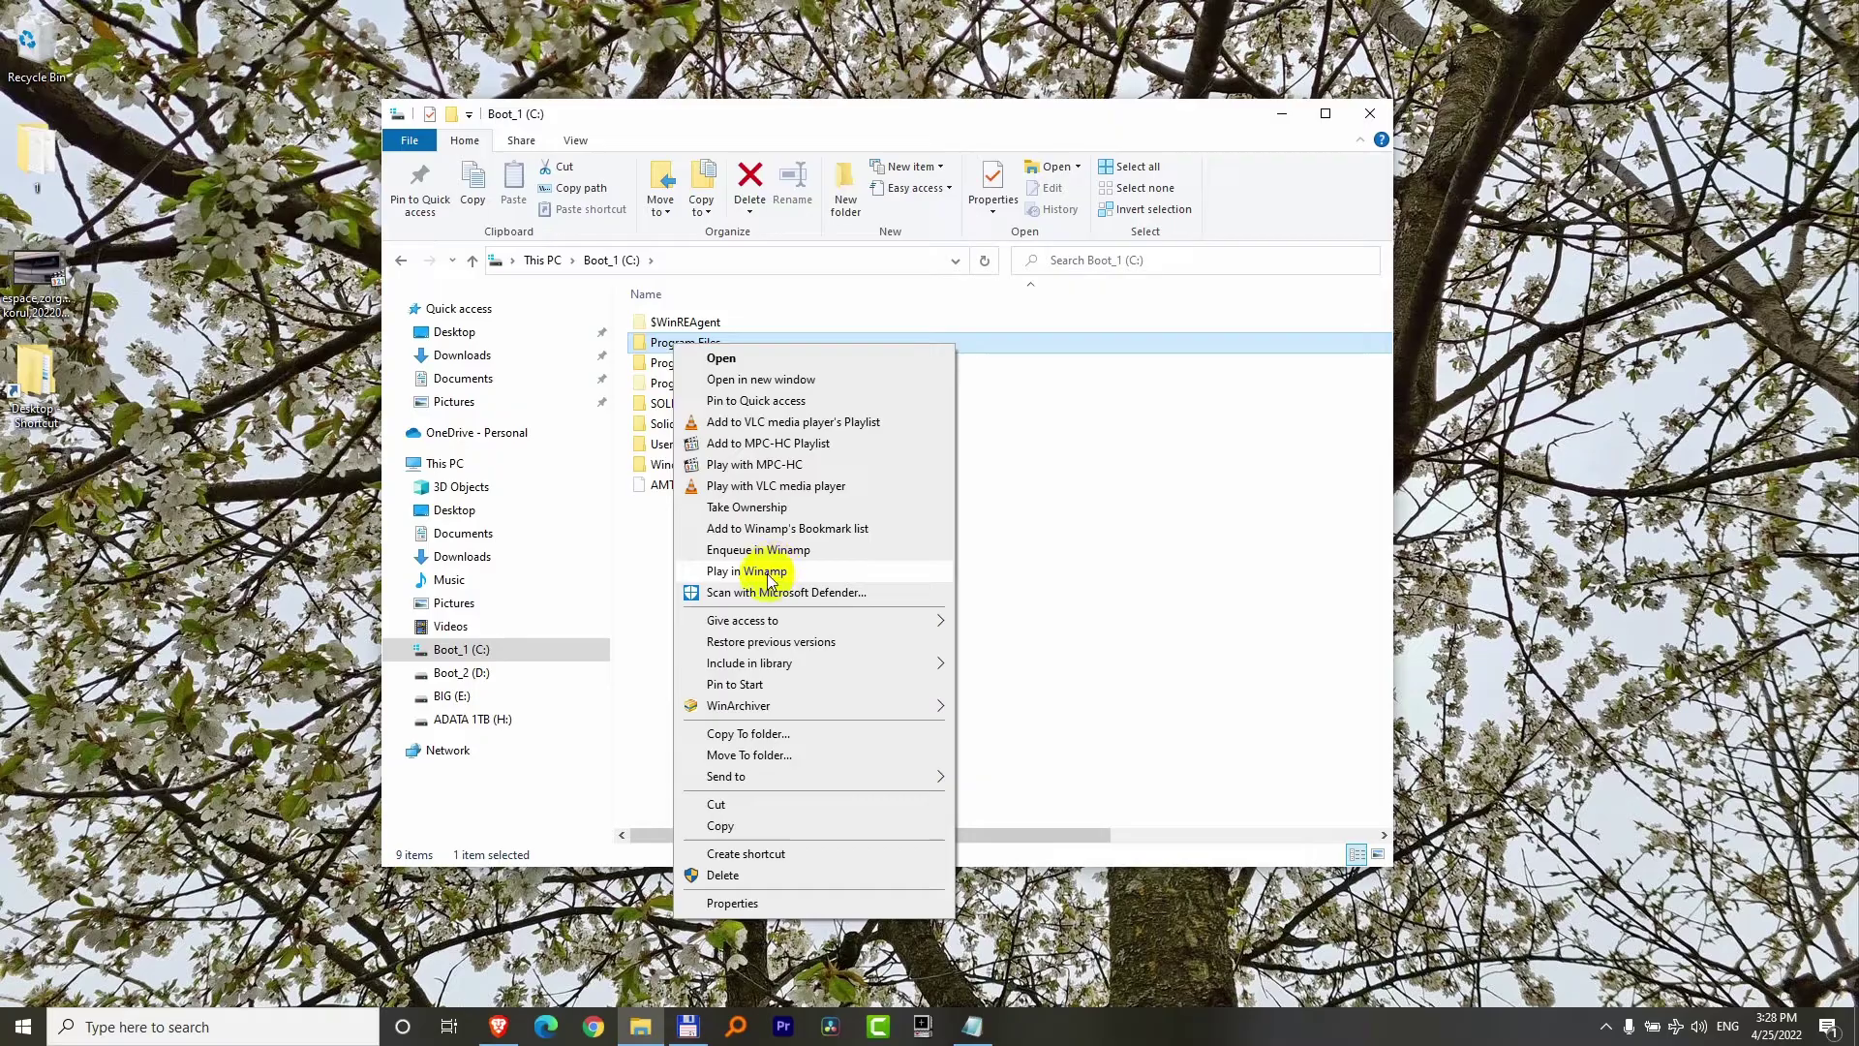
pyautogui.click(710, 726)
# Step: Go to softpedia.com in Chrome, accept cookies and search for ccleaner
pyautogui.click(595, 1028)
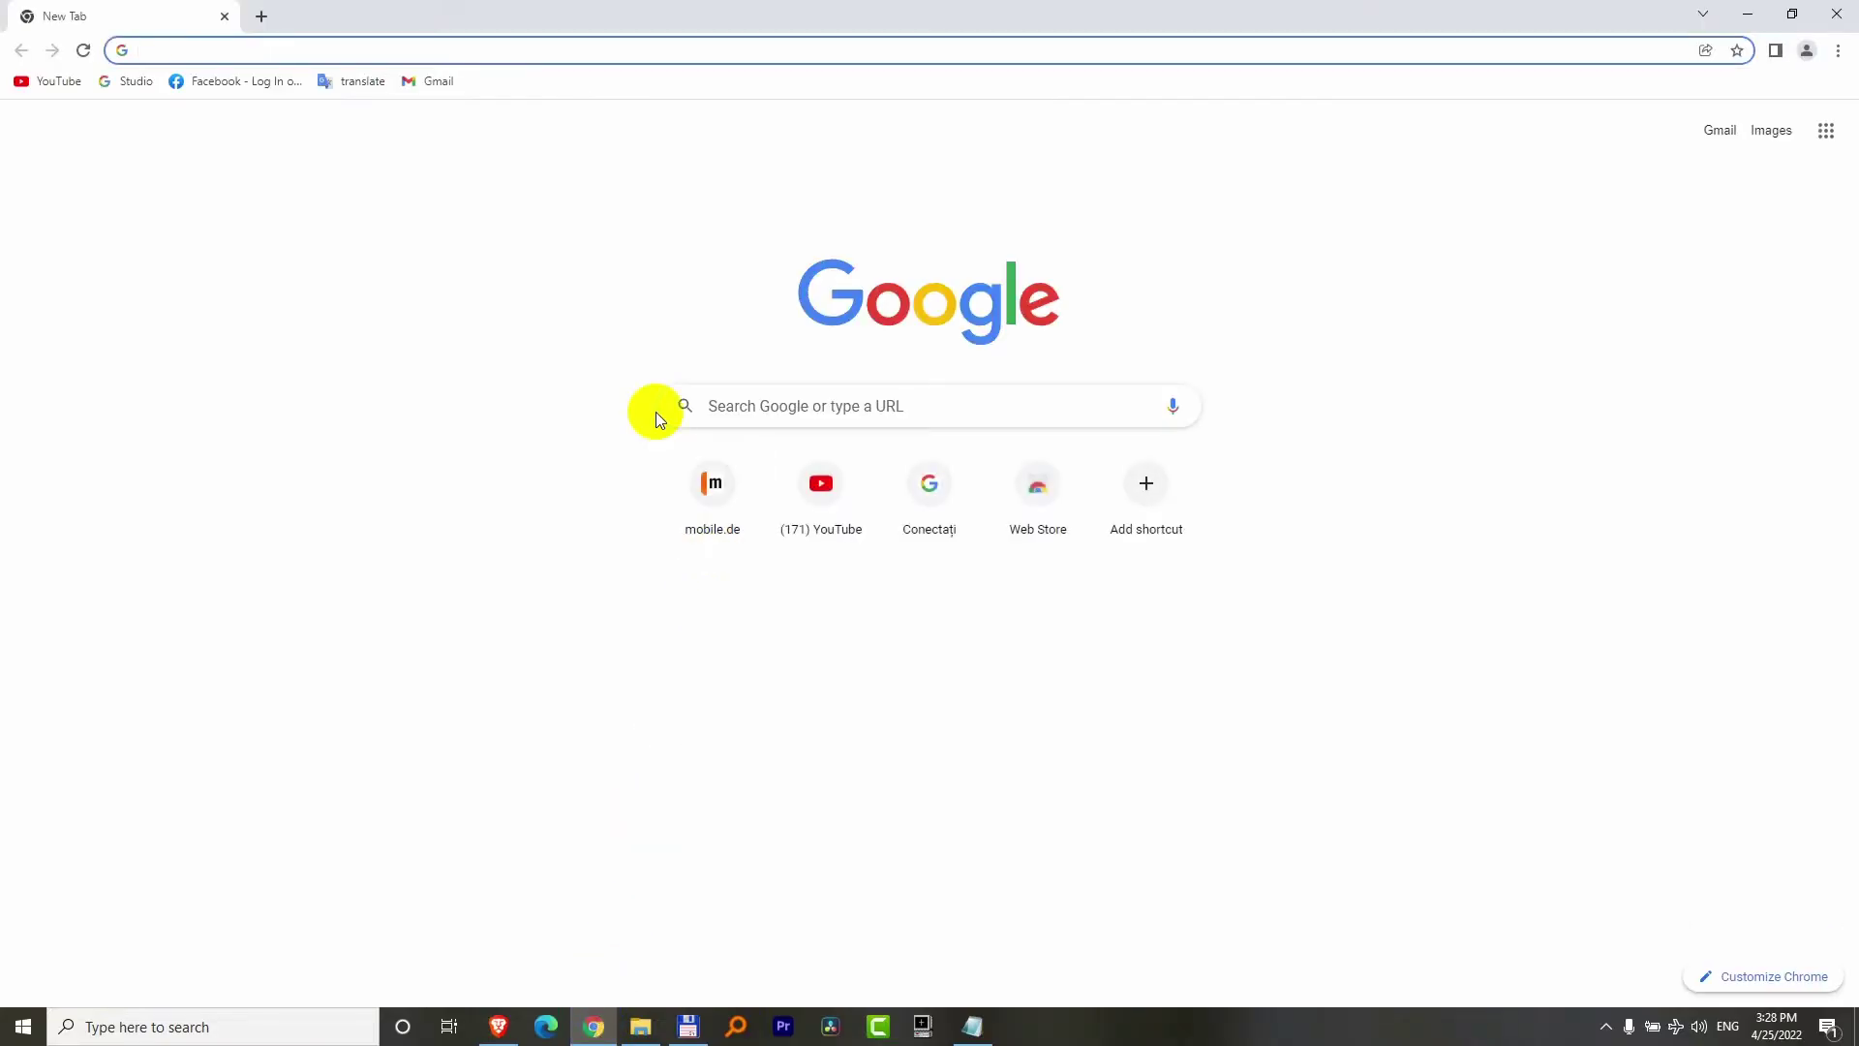
pyautogui.write('softpedia')
pyautogui.press('Return')
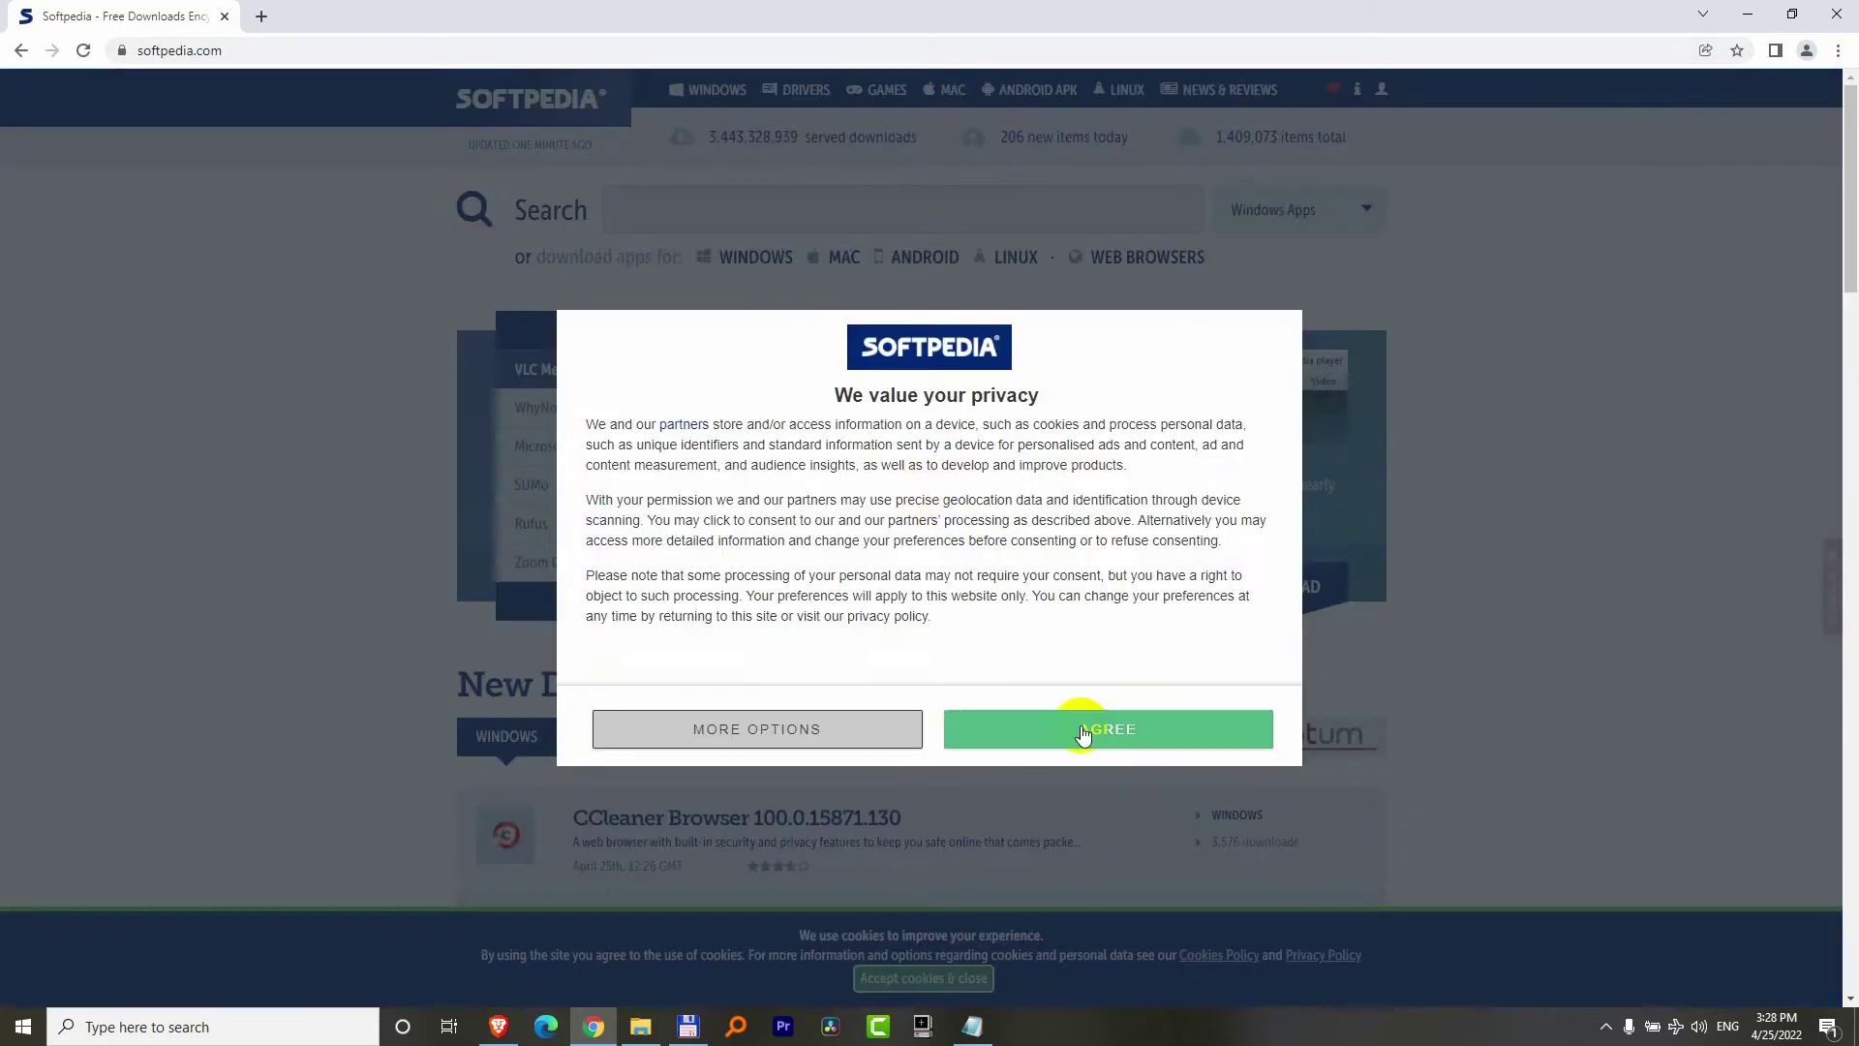
pyautogui.click(1082, 726)
pyautogui.click(728, 211)
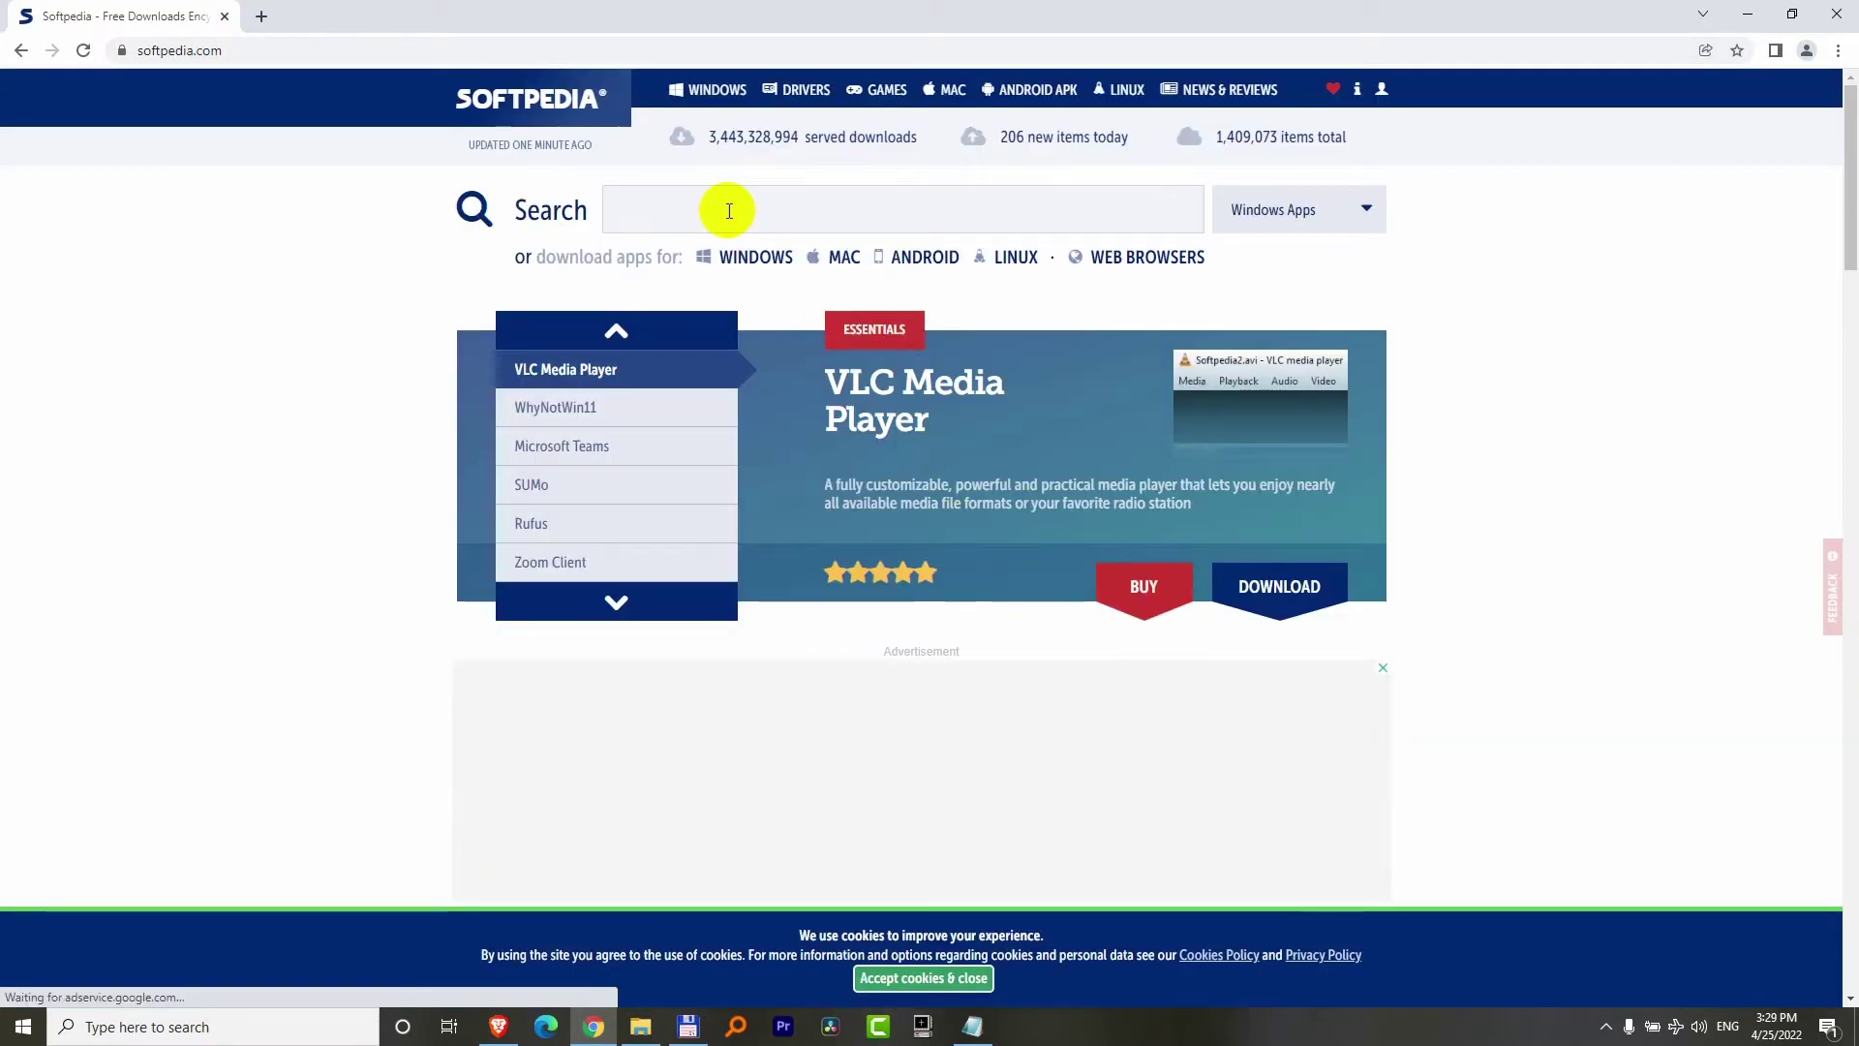
pyautogui.write('ccleaner')
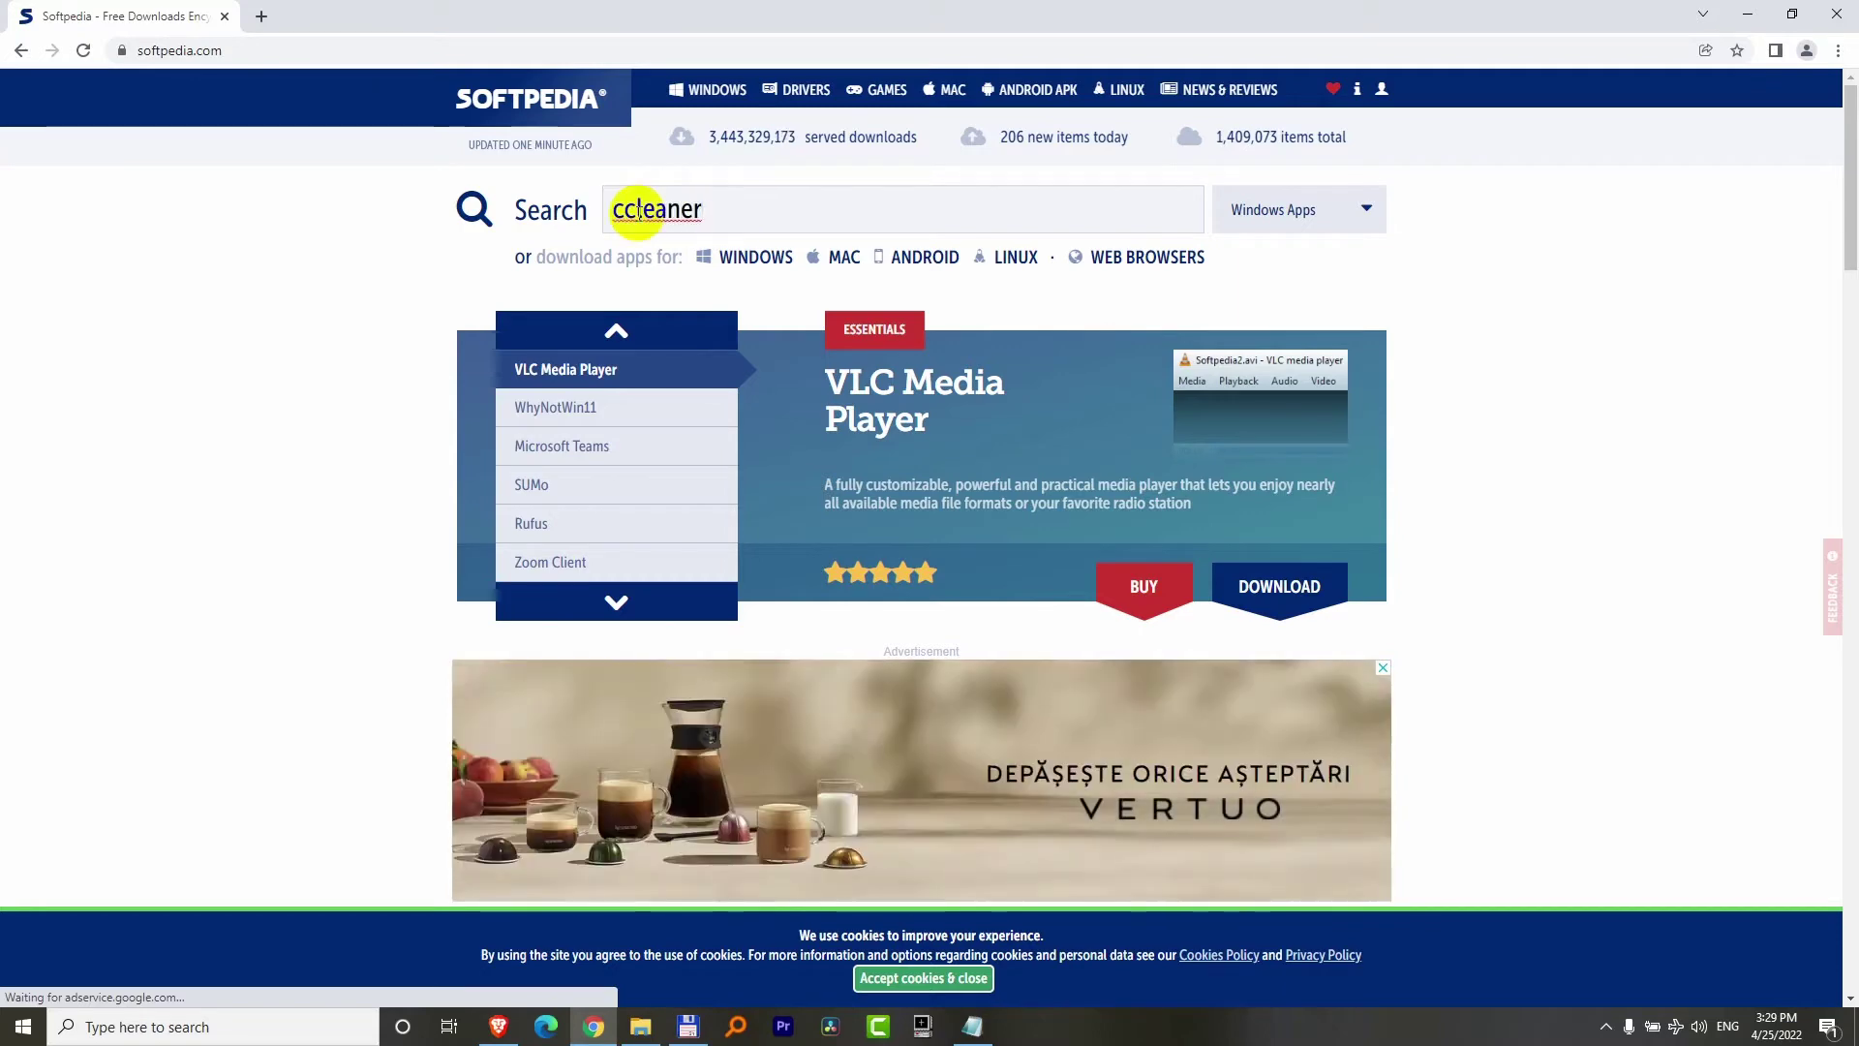
pyautogui.press('Return')
pyautogui.scroll(-3, 1215, 353)
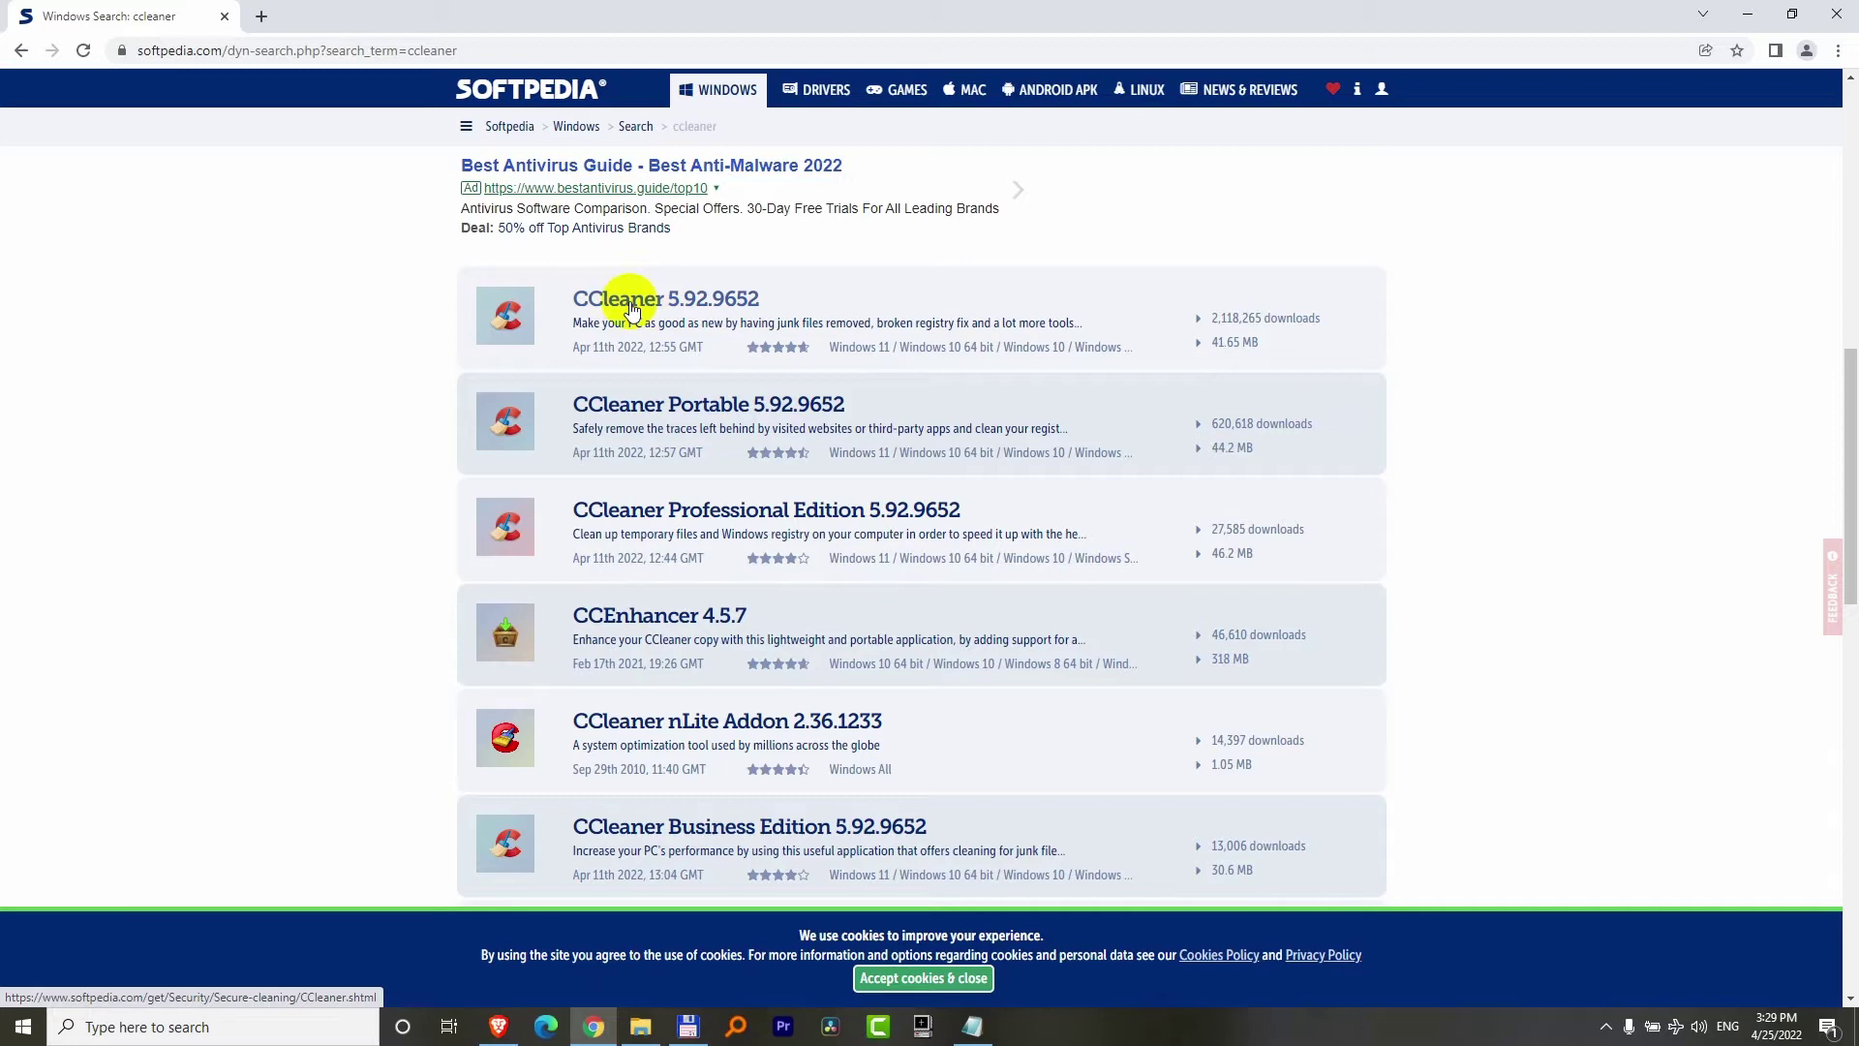
# Step: Download the clean CCleaner 5.92.9652 Slim installer via Softpedia Secure Download
pyautogui.click(631, 312)
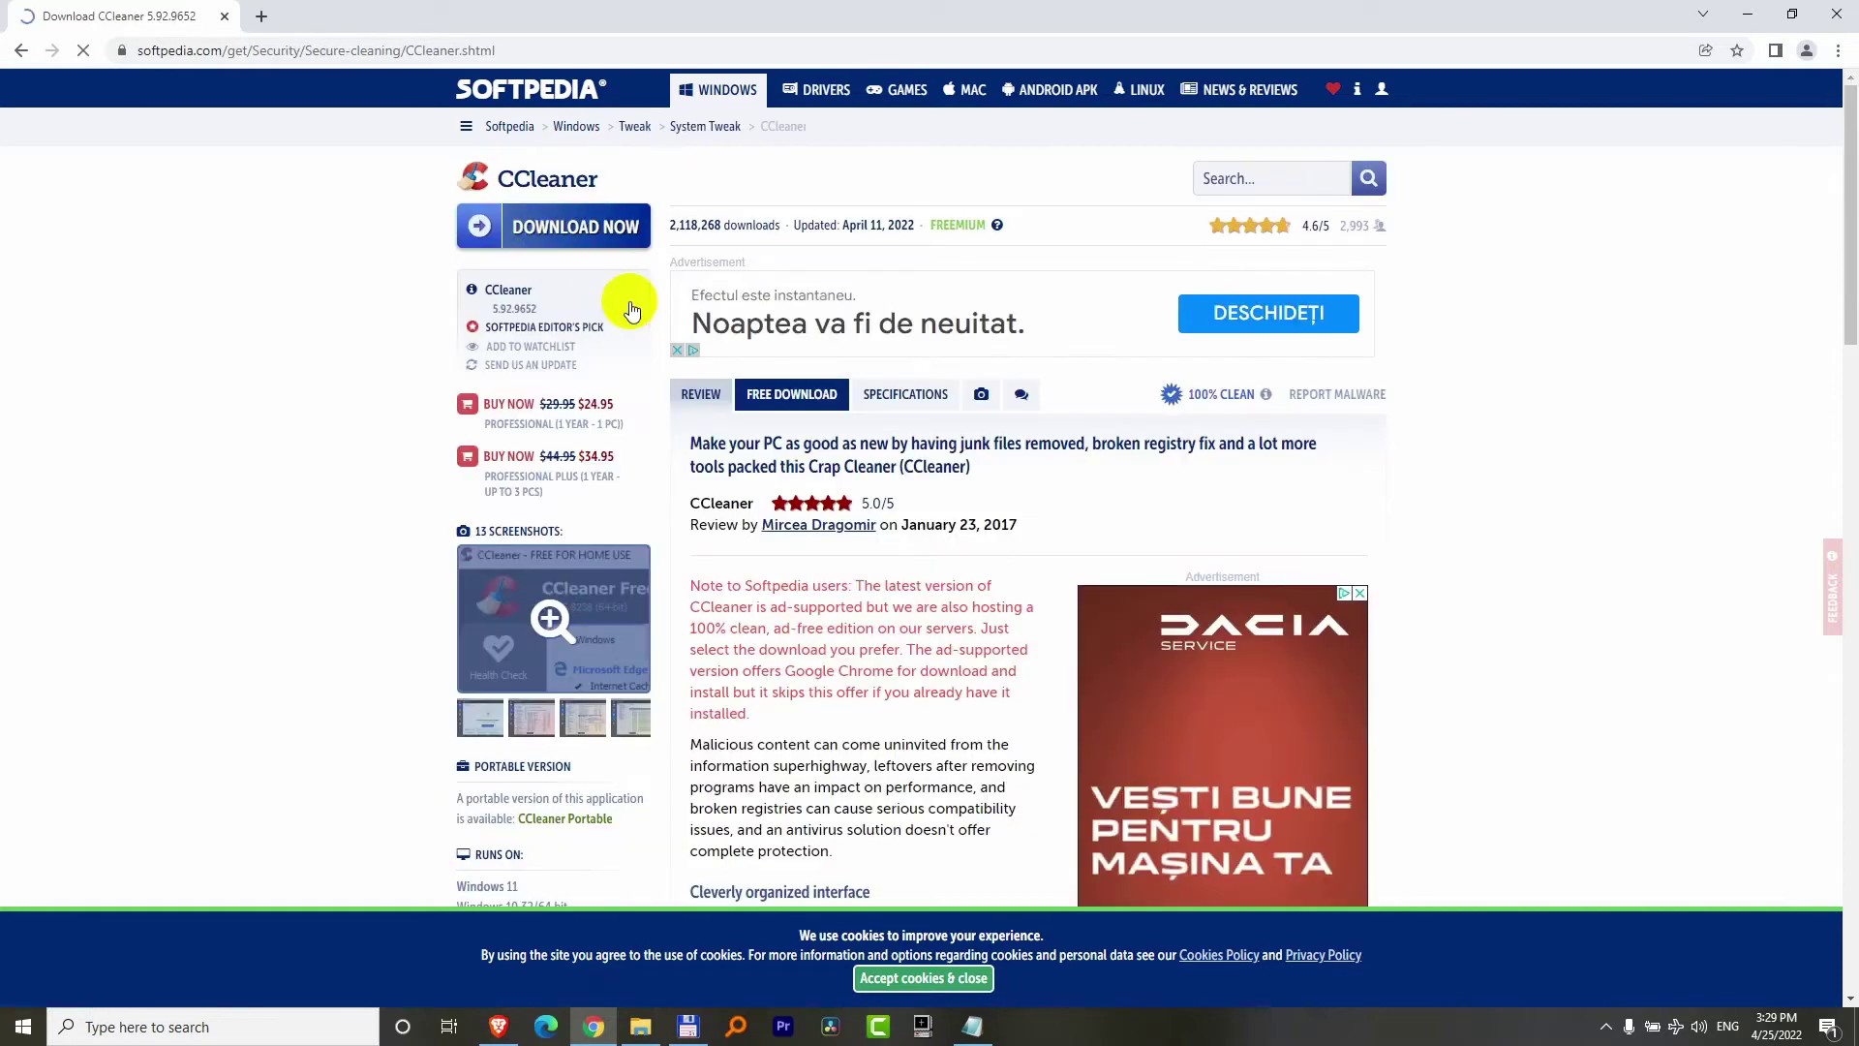
pyautogui.click(554, 238)
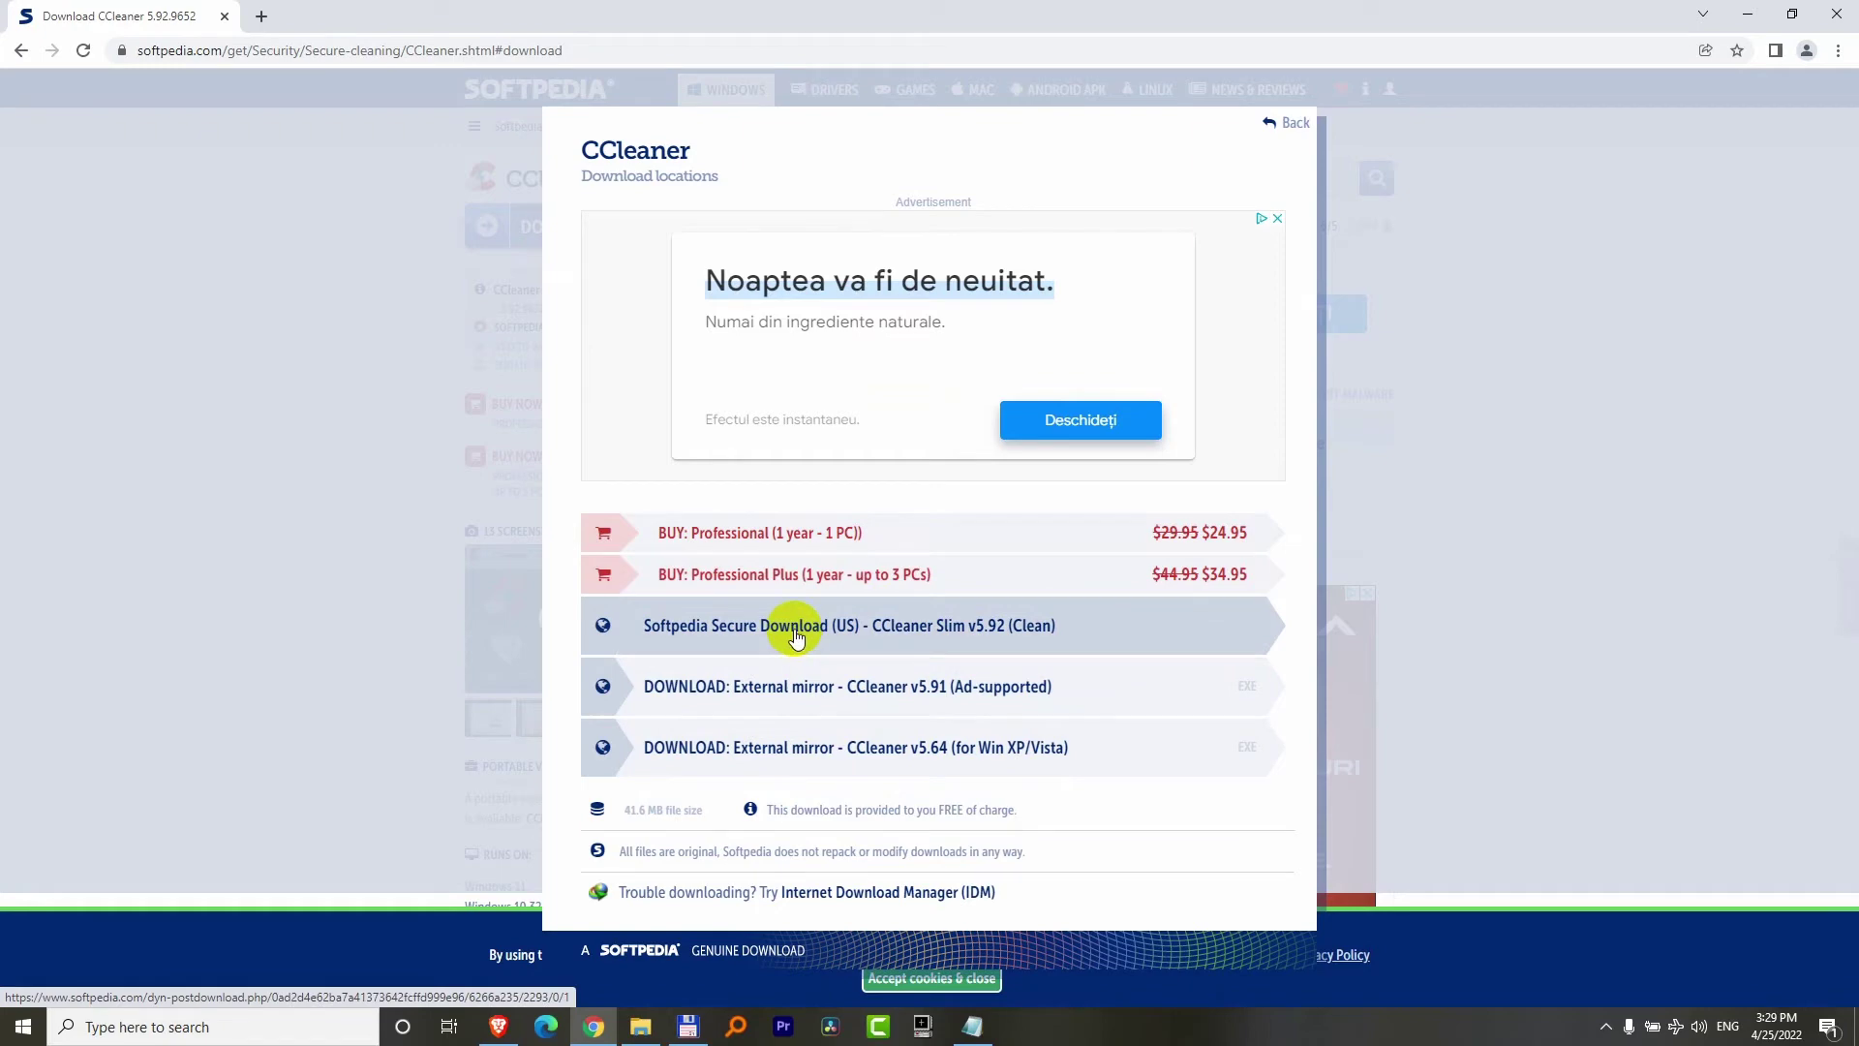
pyautogui.click(794, 636)
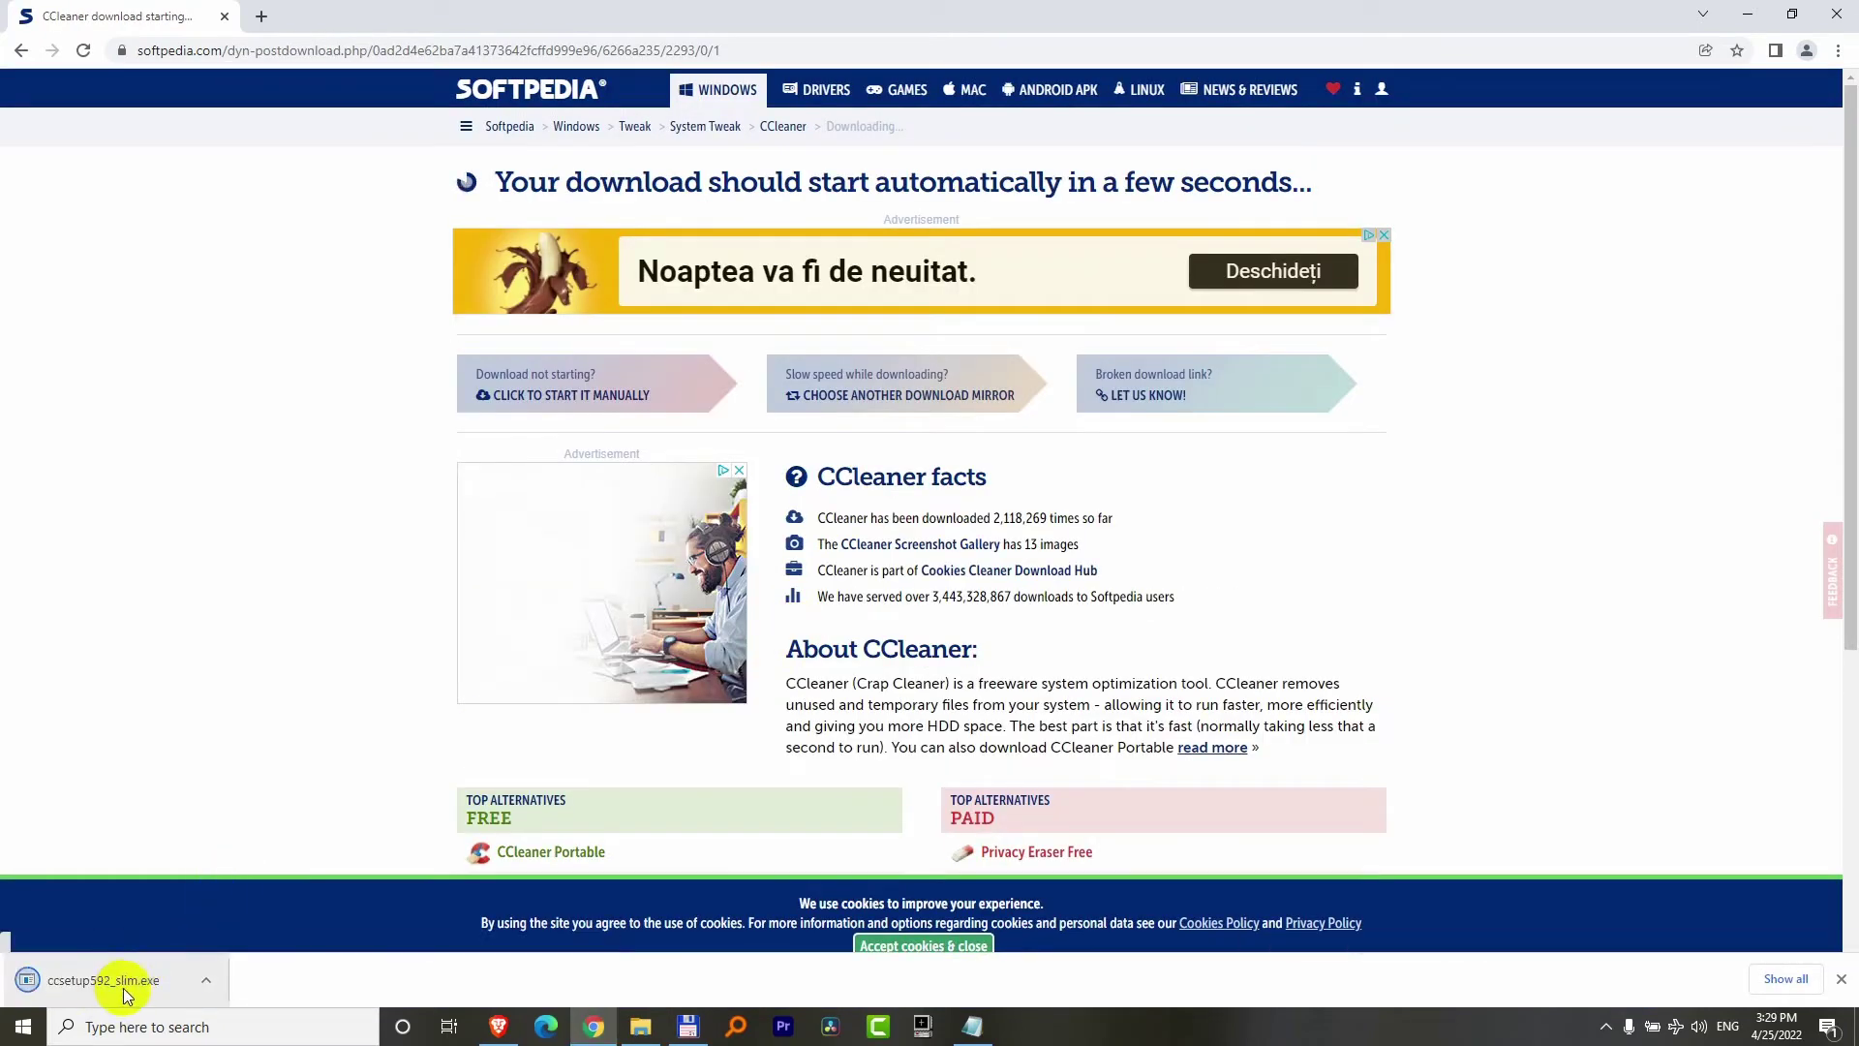
# Step: Launch ccsetup592_slim.exe from the download shelf and run it past the SmartScreen warning
pyautogui.click(124, 988)
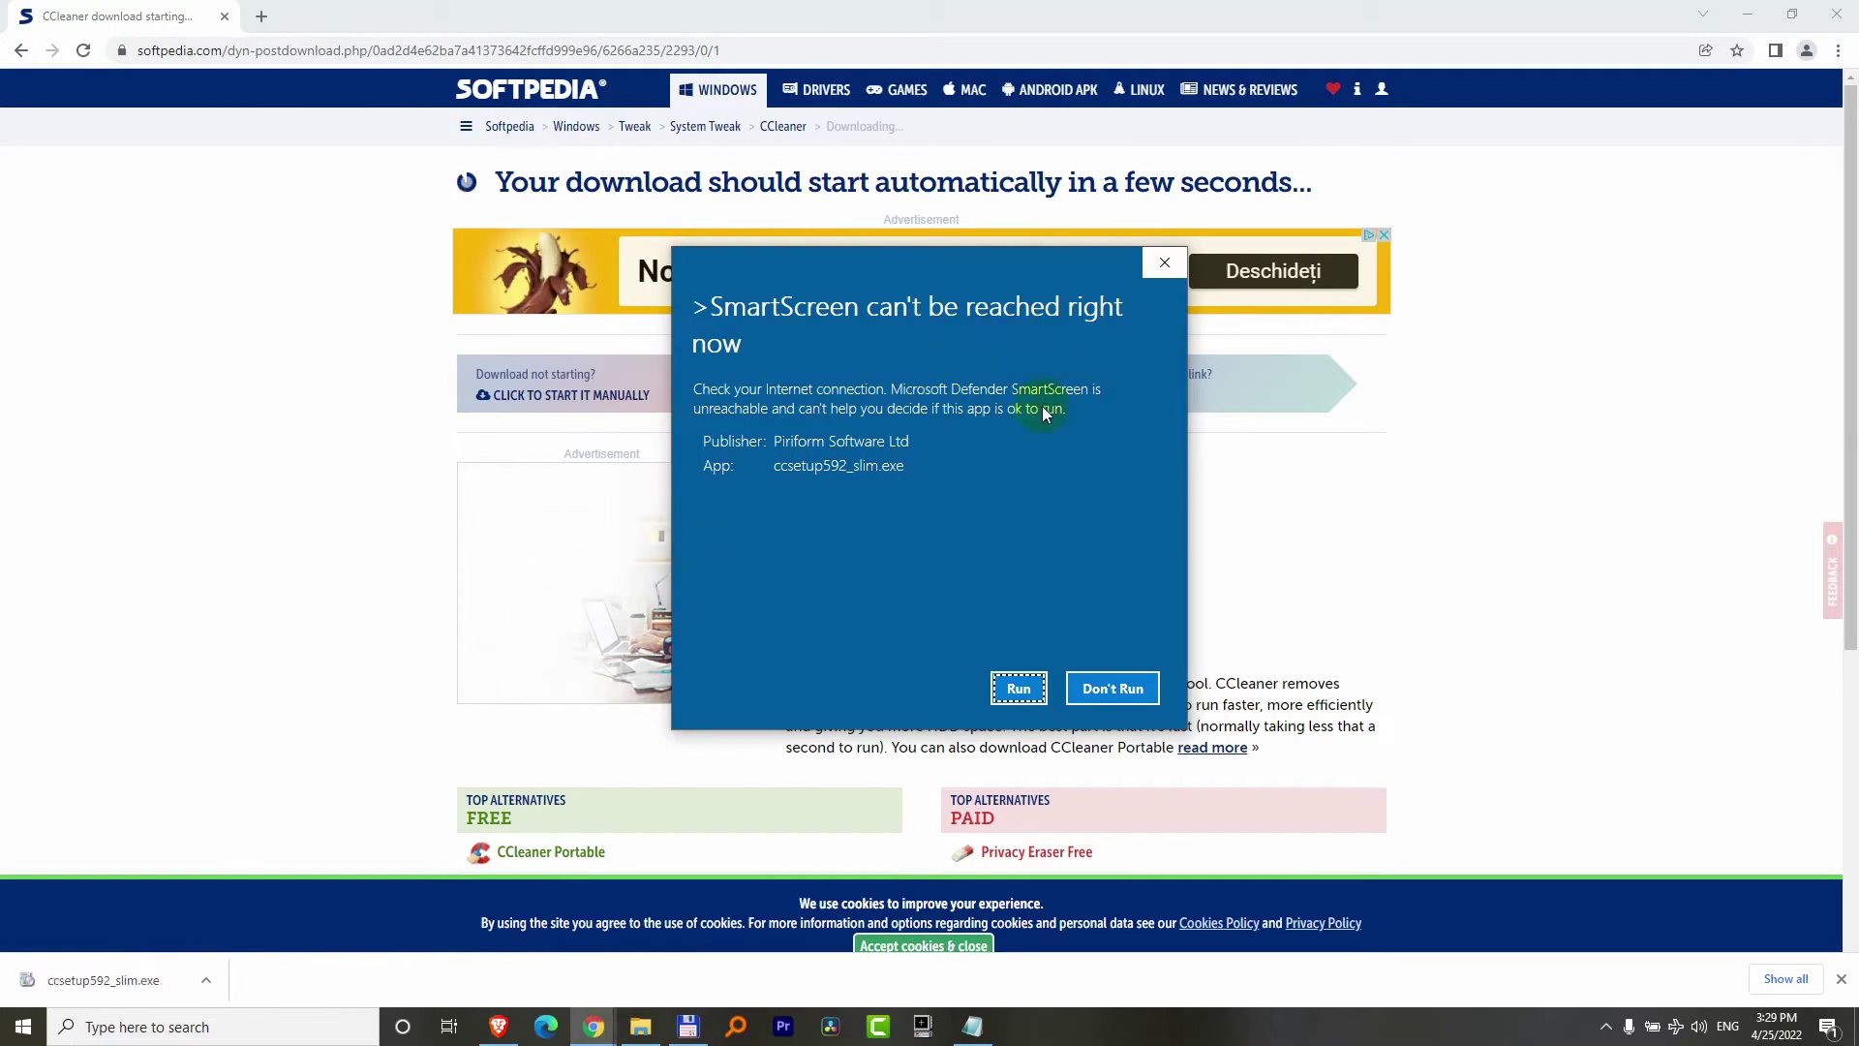
pyautogui.click(1024, 693)
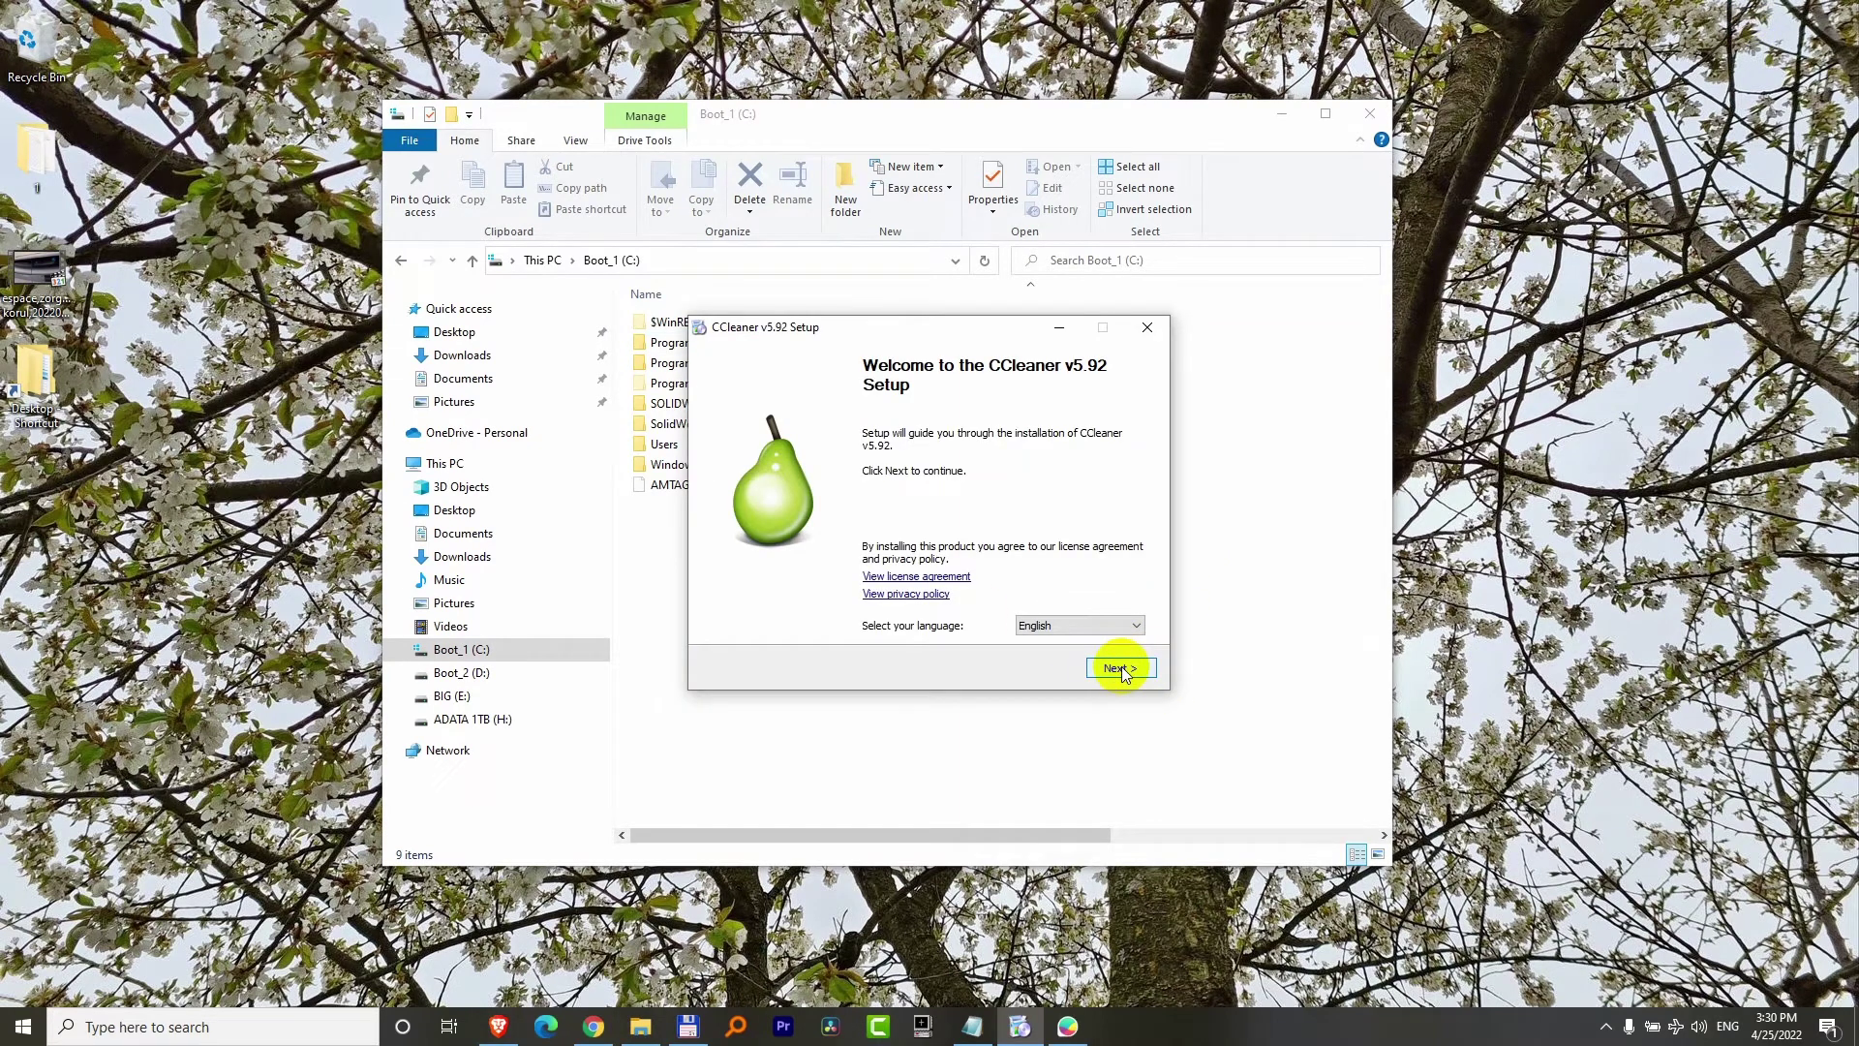
# Step: Install CCleaner v5.92 with default options and finish the setup wizard
pyautogui.click(1118, 670)
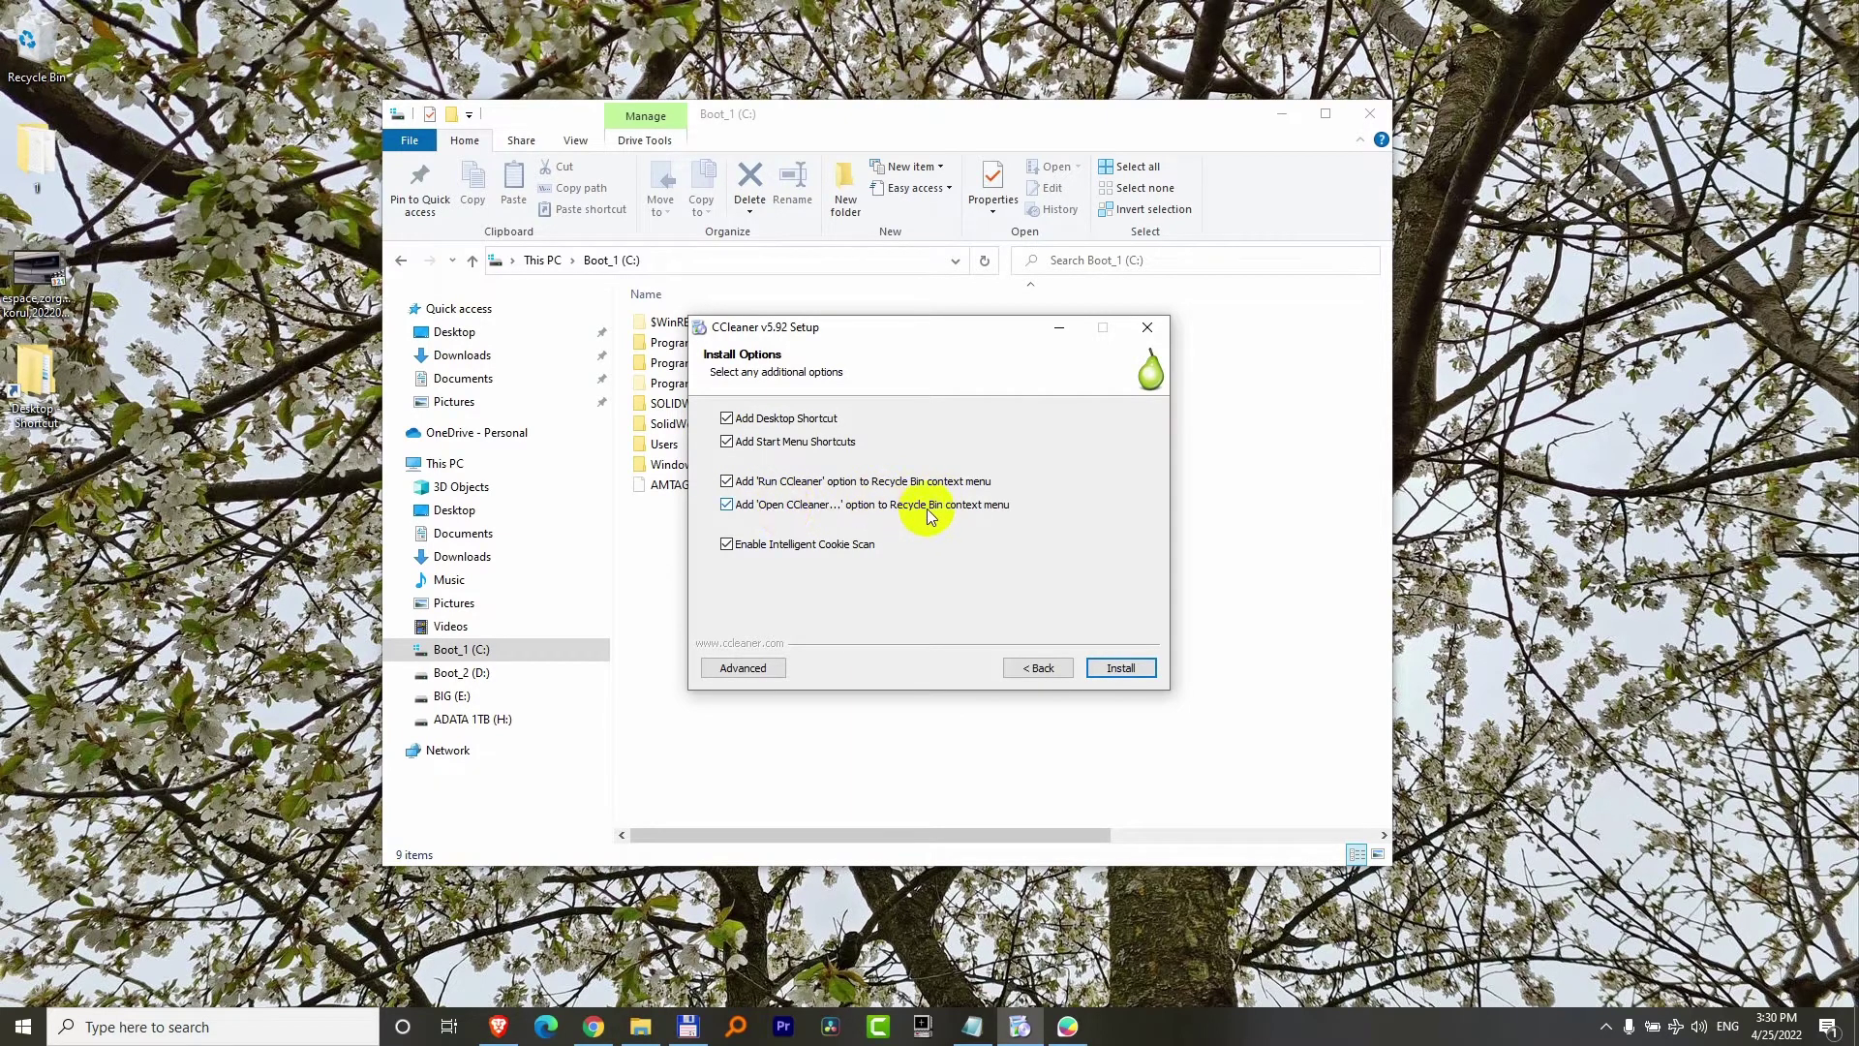
pyautogui.click(1131, 671)
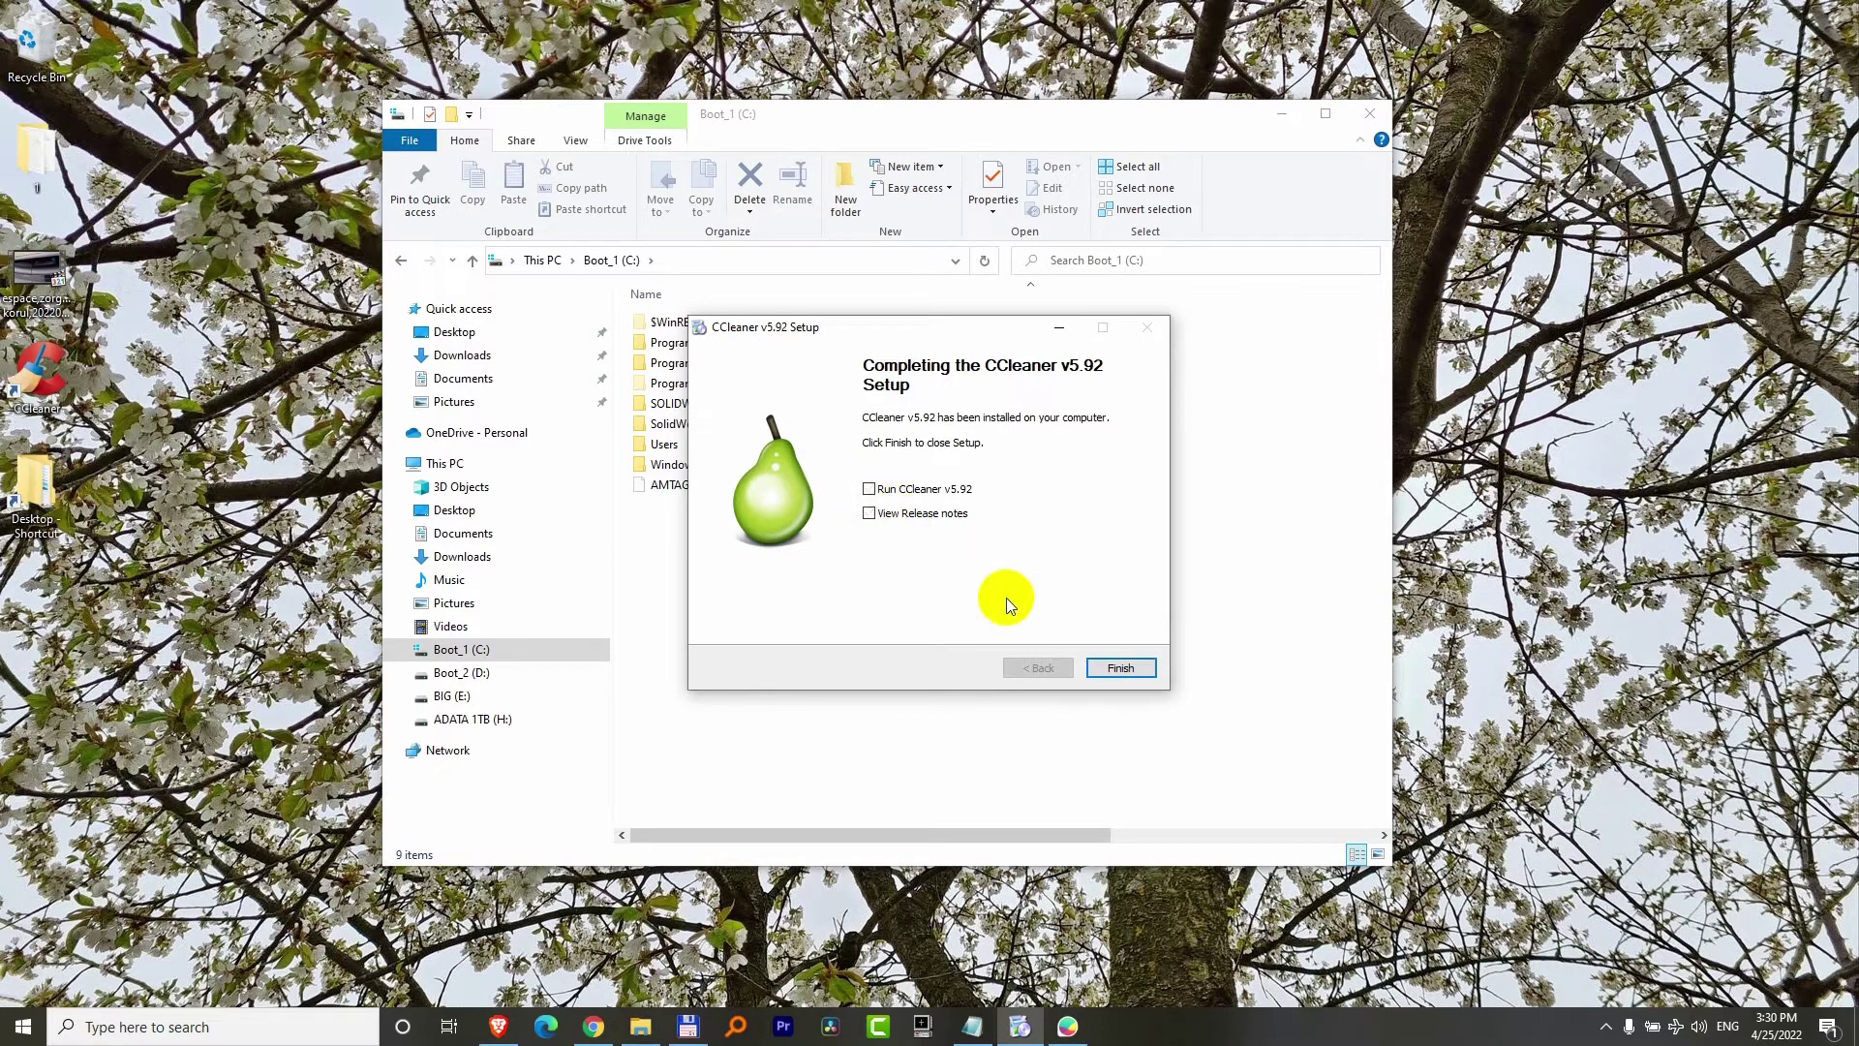
pyautogui.click(1123, 669)
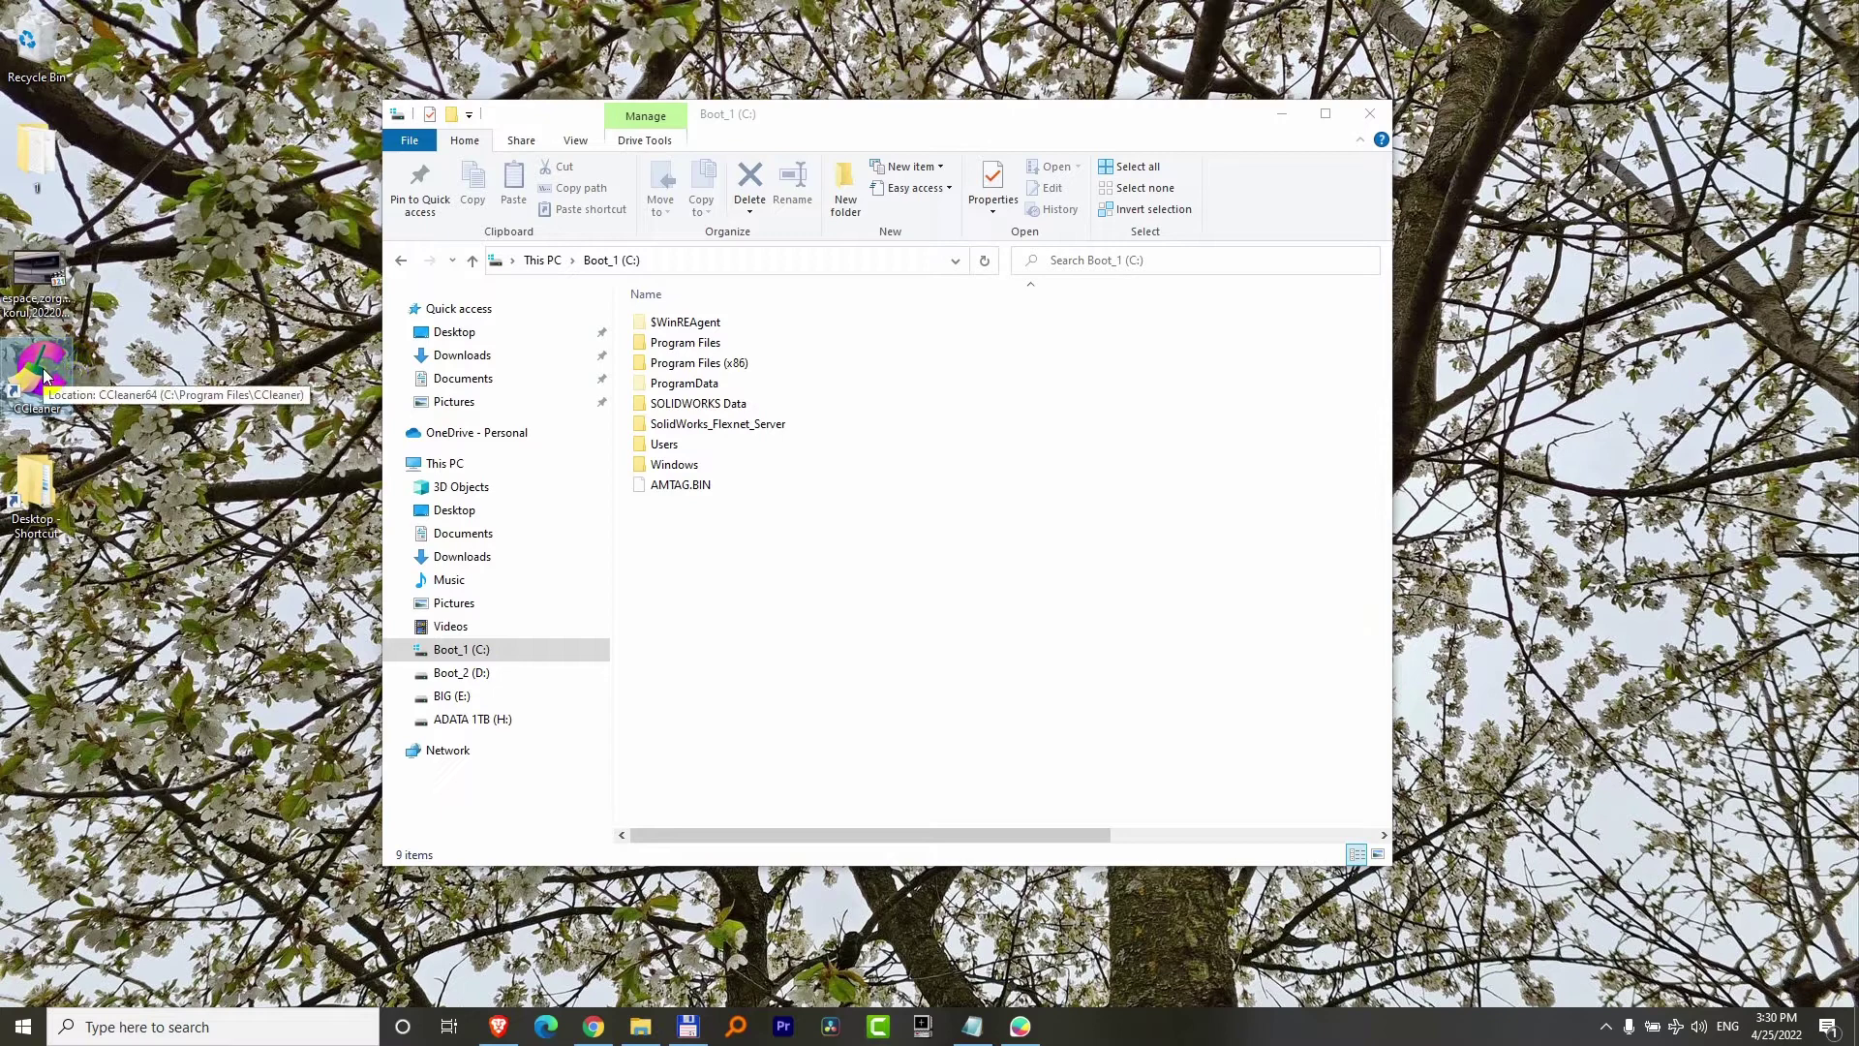
# Step: View the Recycle Bin's right-click menu with its new CCleaner entries, then dismiss it
pyautogui.click(51, 62)
pyautogui.rightClick(39, 47)
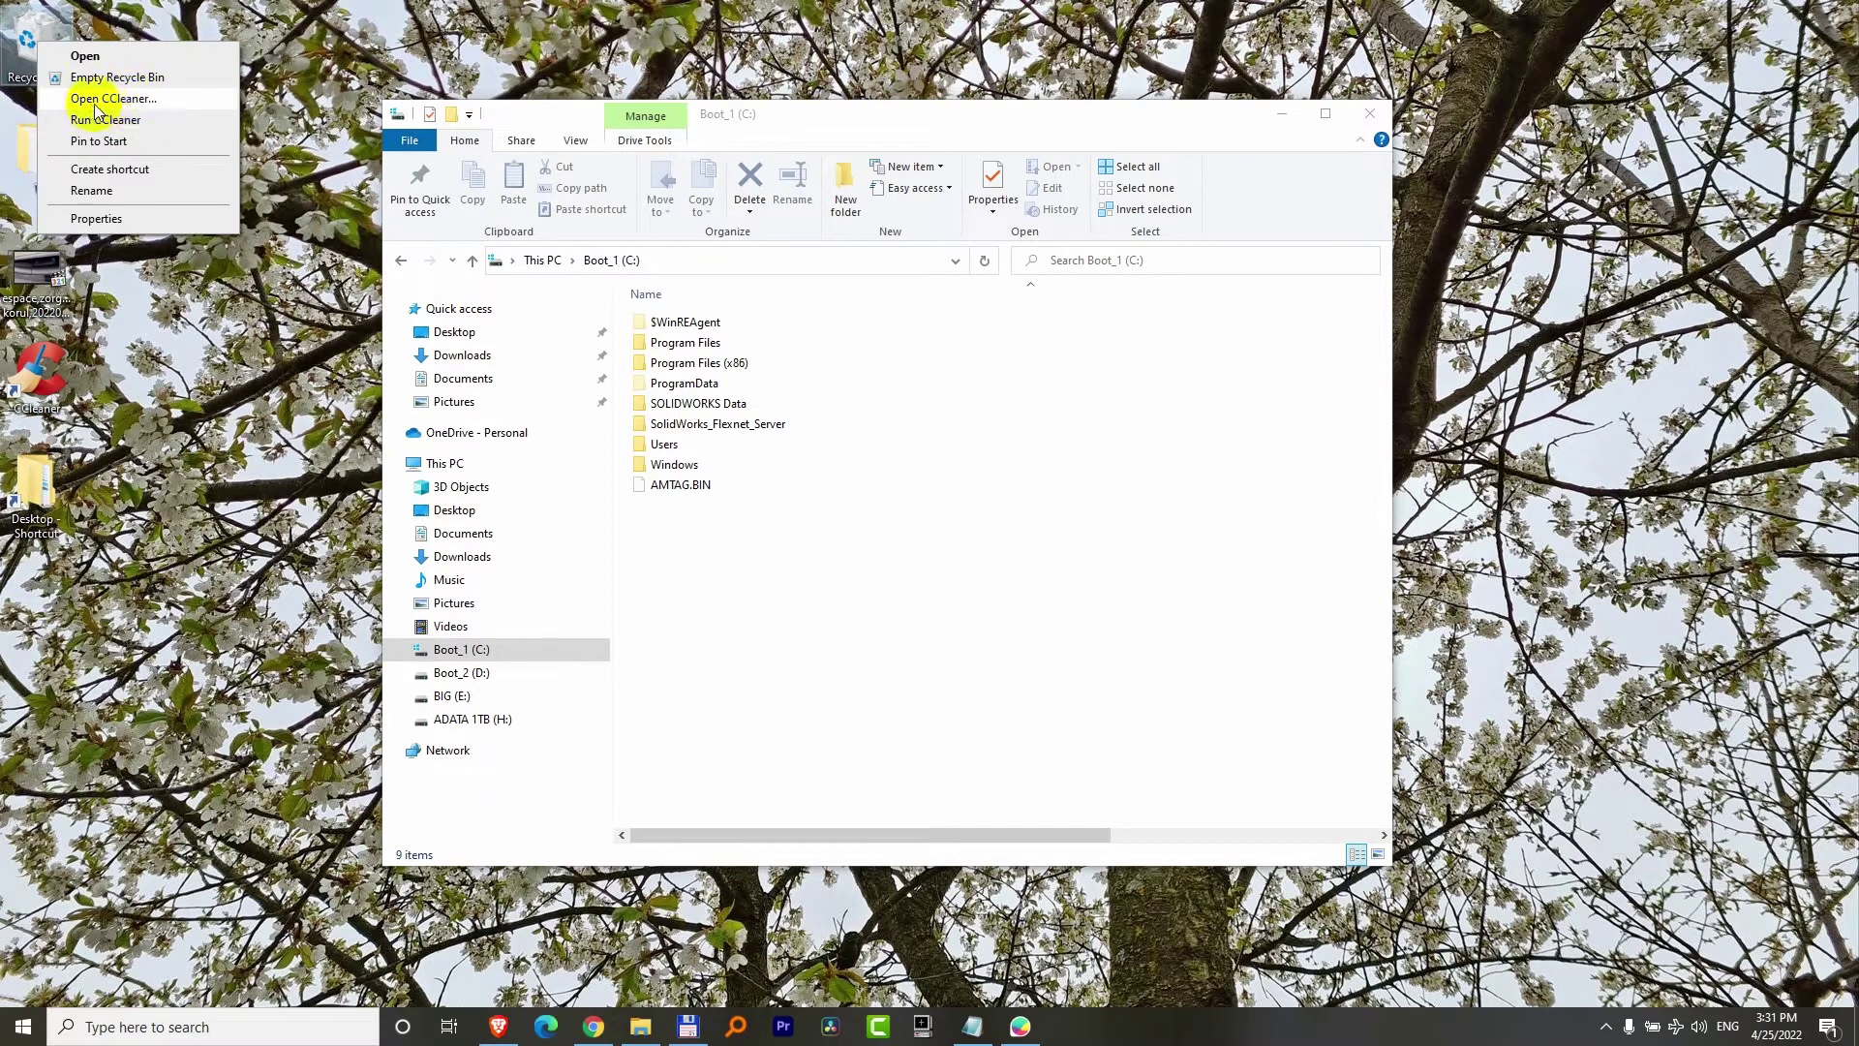
pyautogui.click(118, 102)
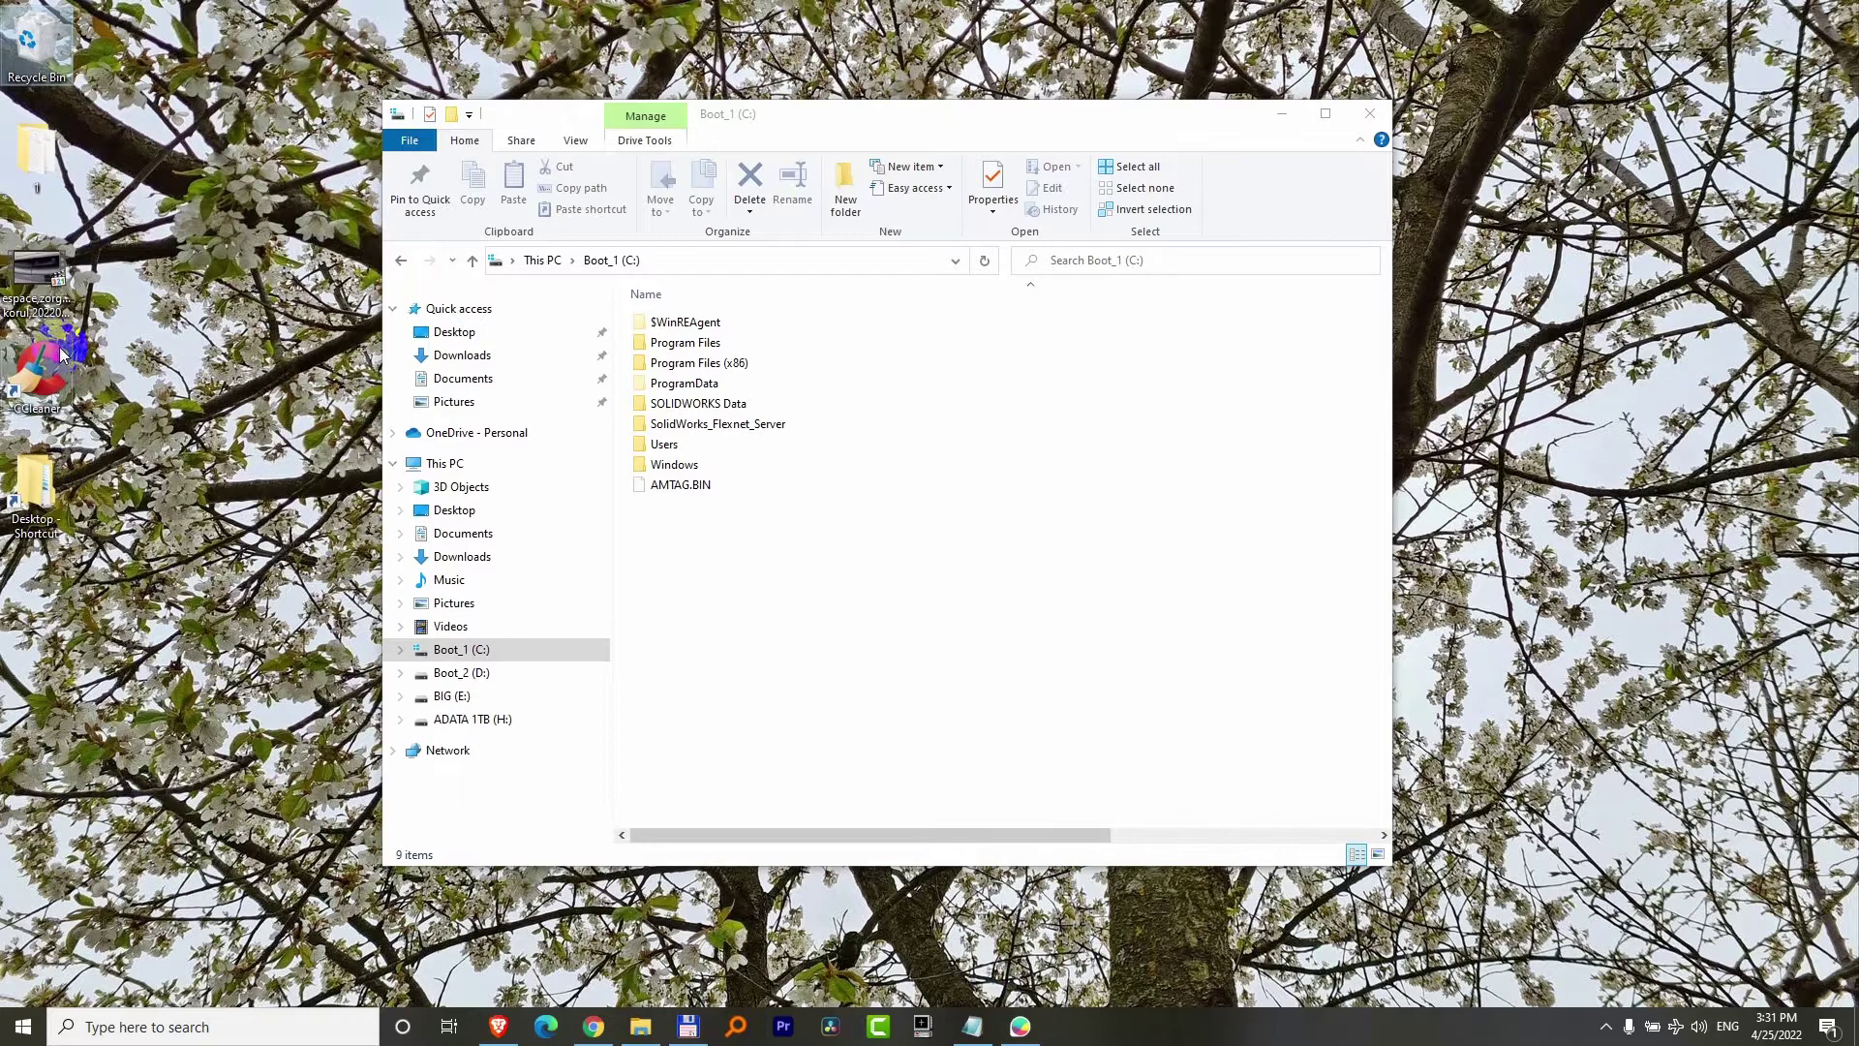
# Step: Launch CCleaner from the desktop, decline the AVG antivirus offer and start CCleaner
pyautogui.doubleClick(62, 383)
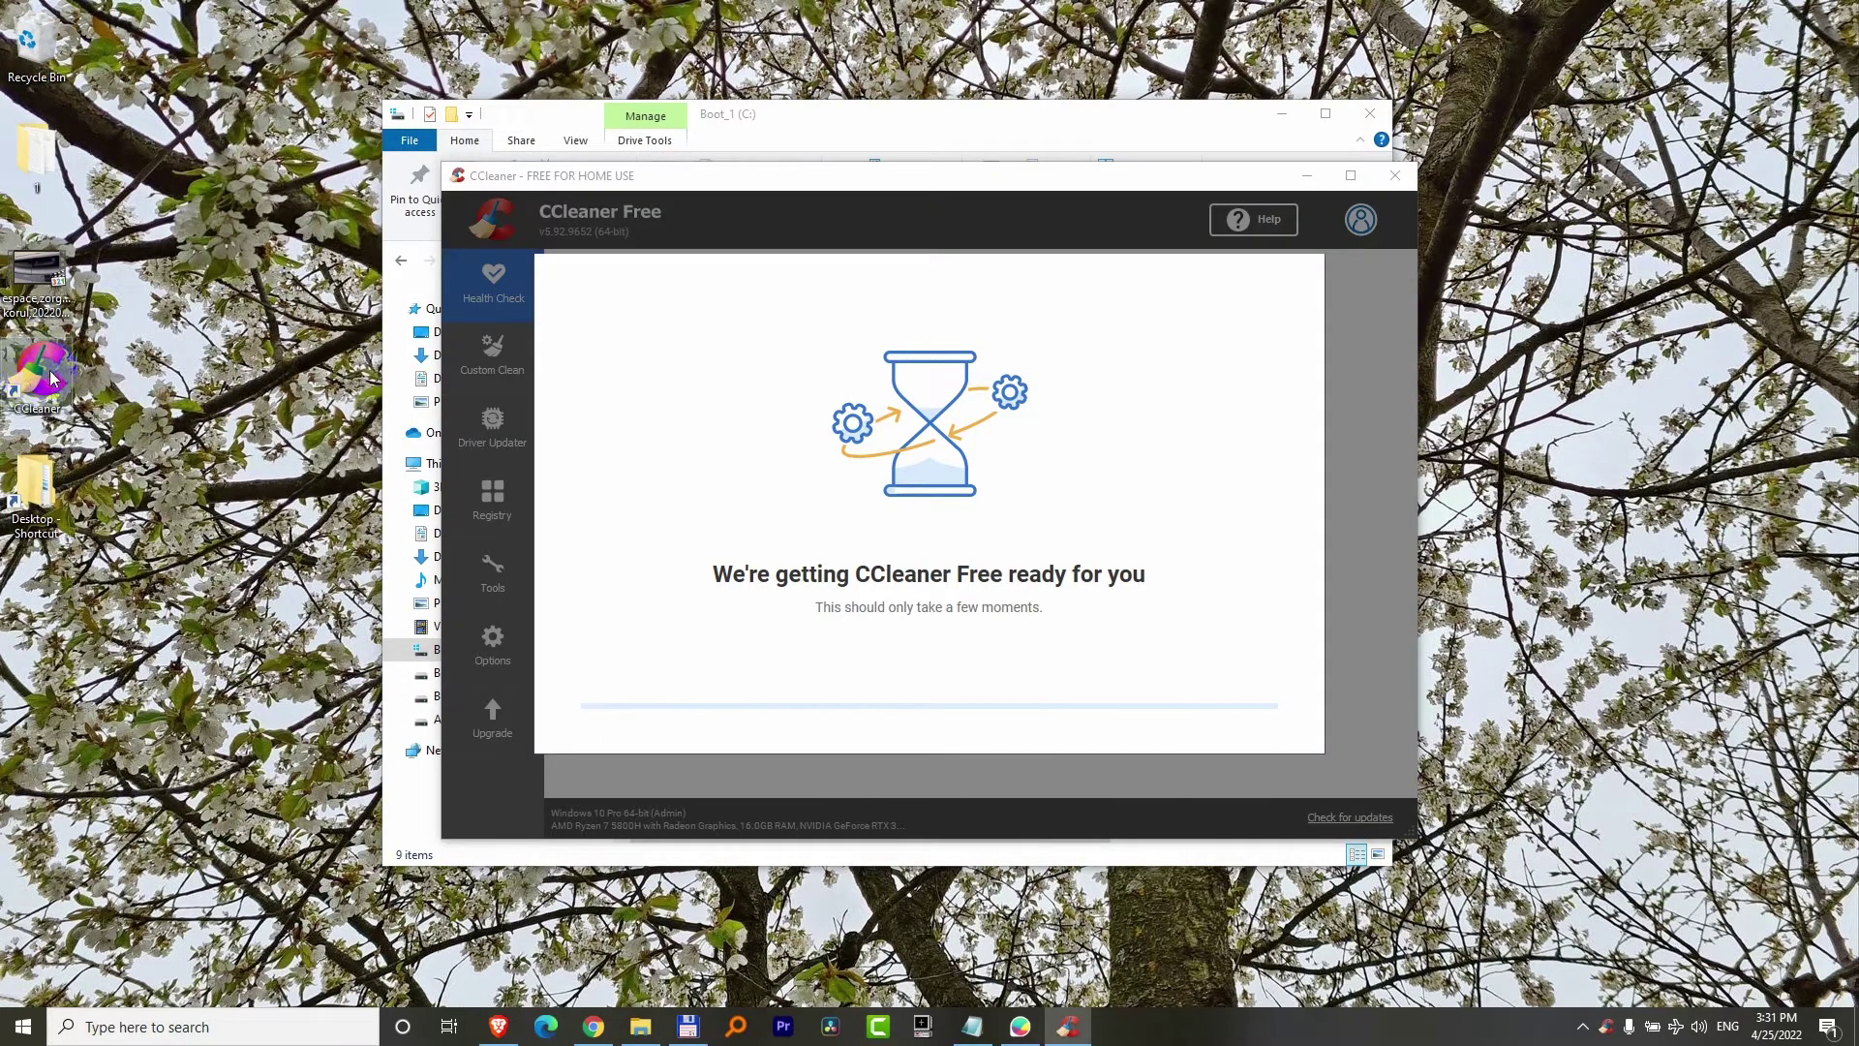
pyautogui.click(936, 692)
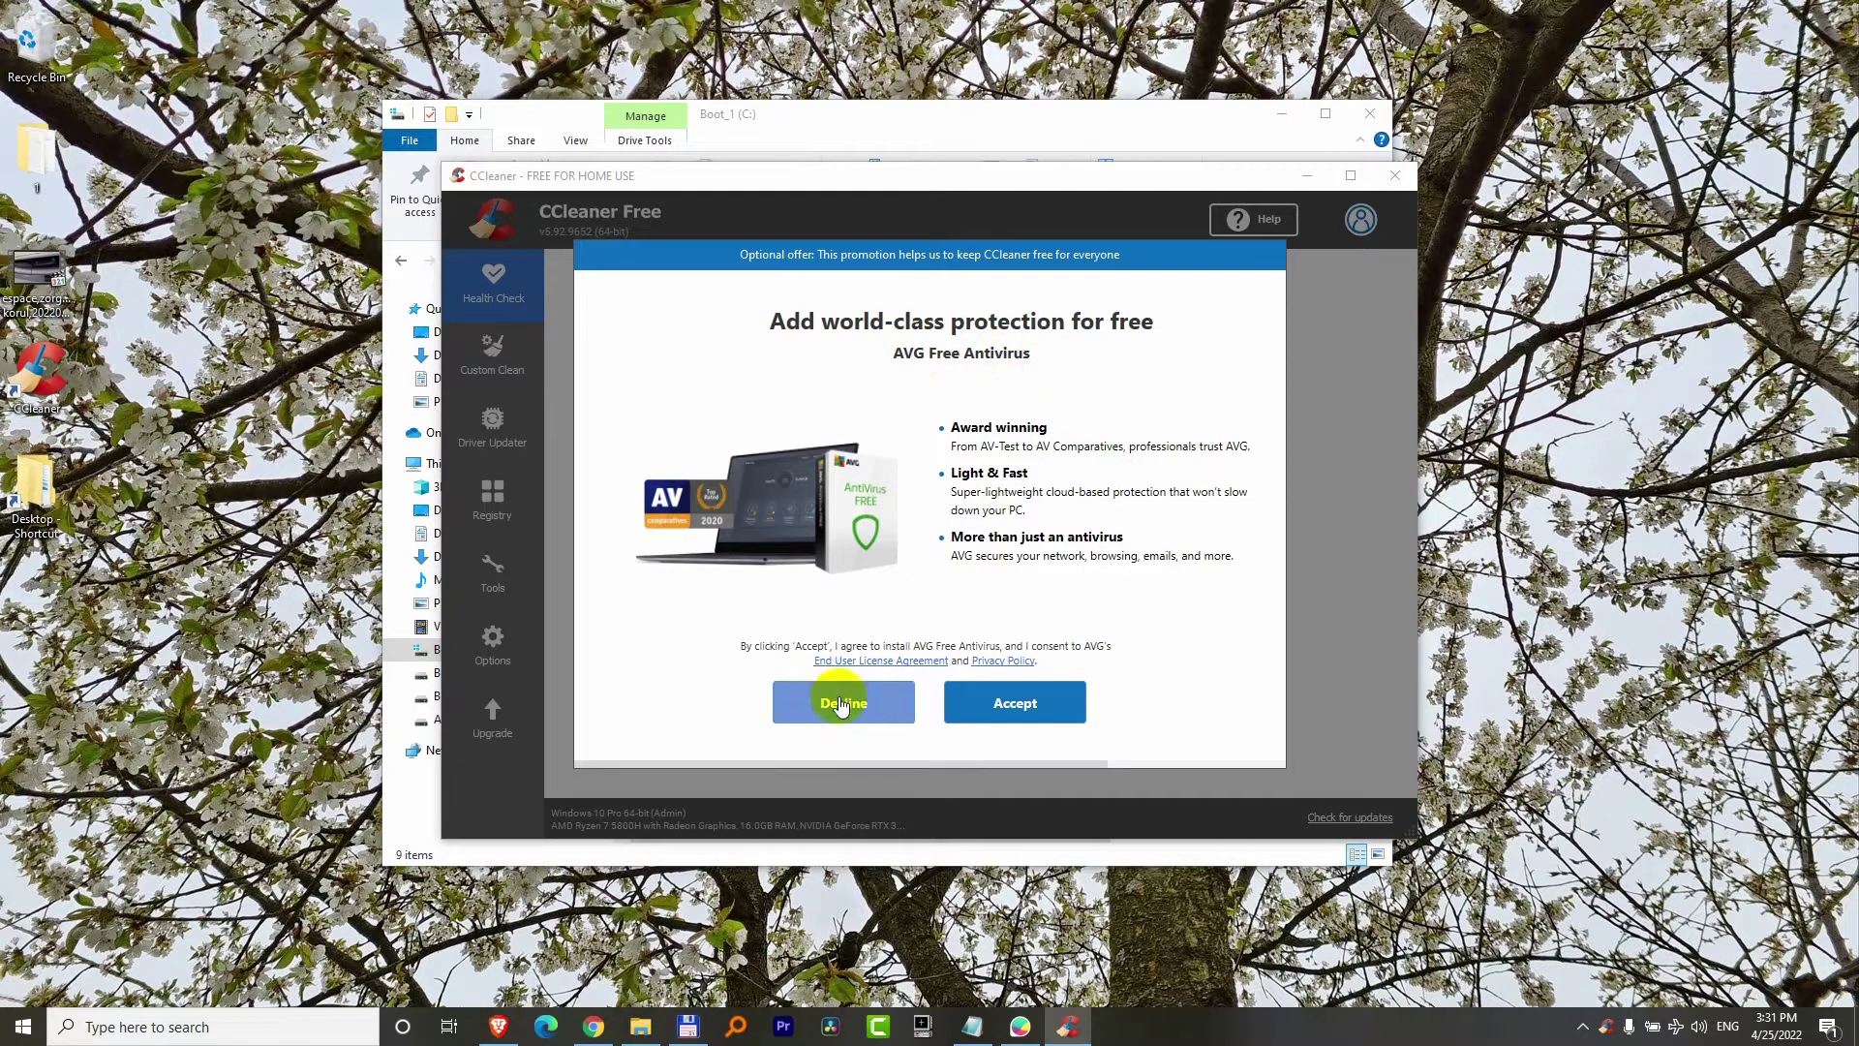
pyautogui.click(843, 706)
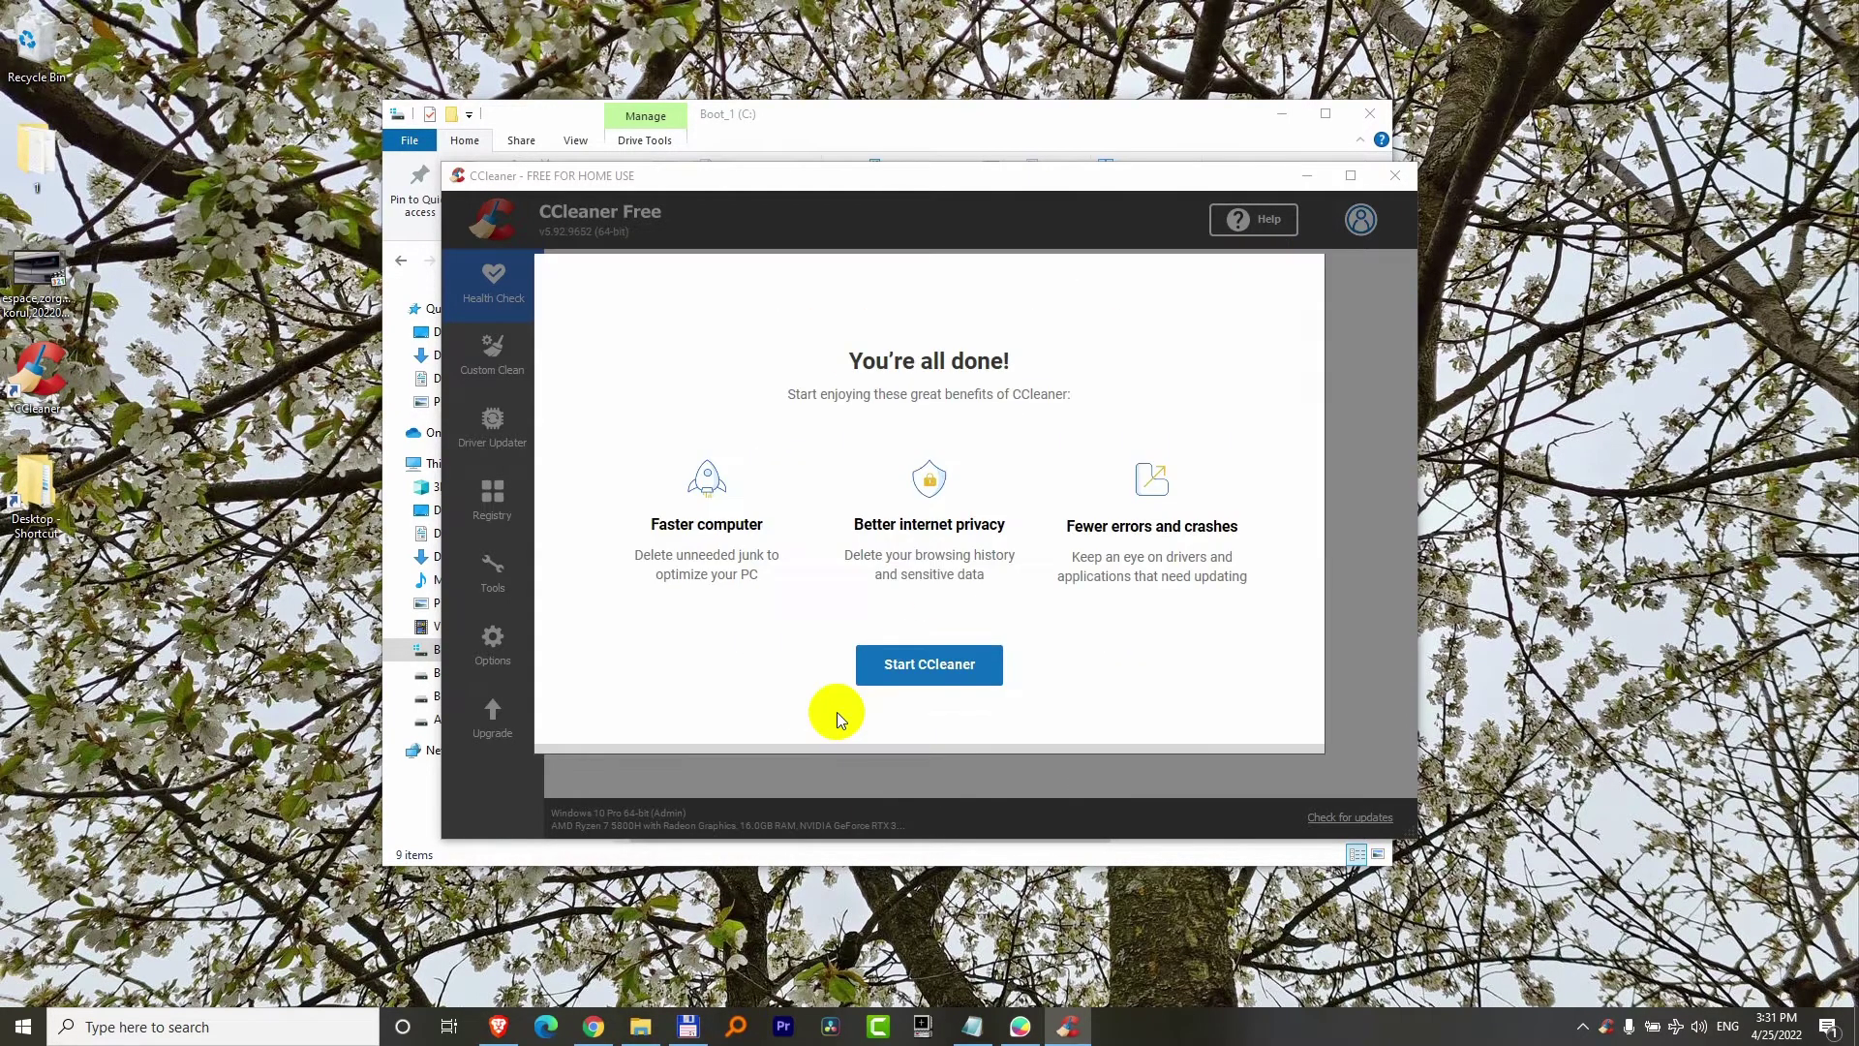
pyautogui.click(941, 676)
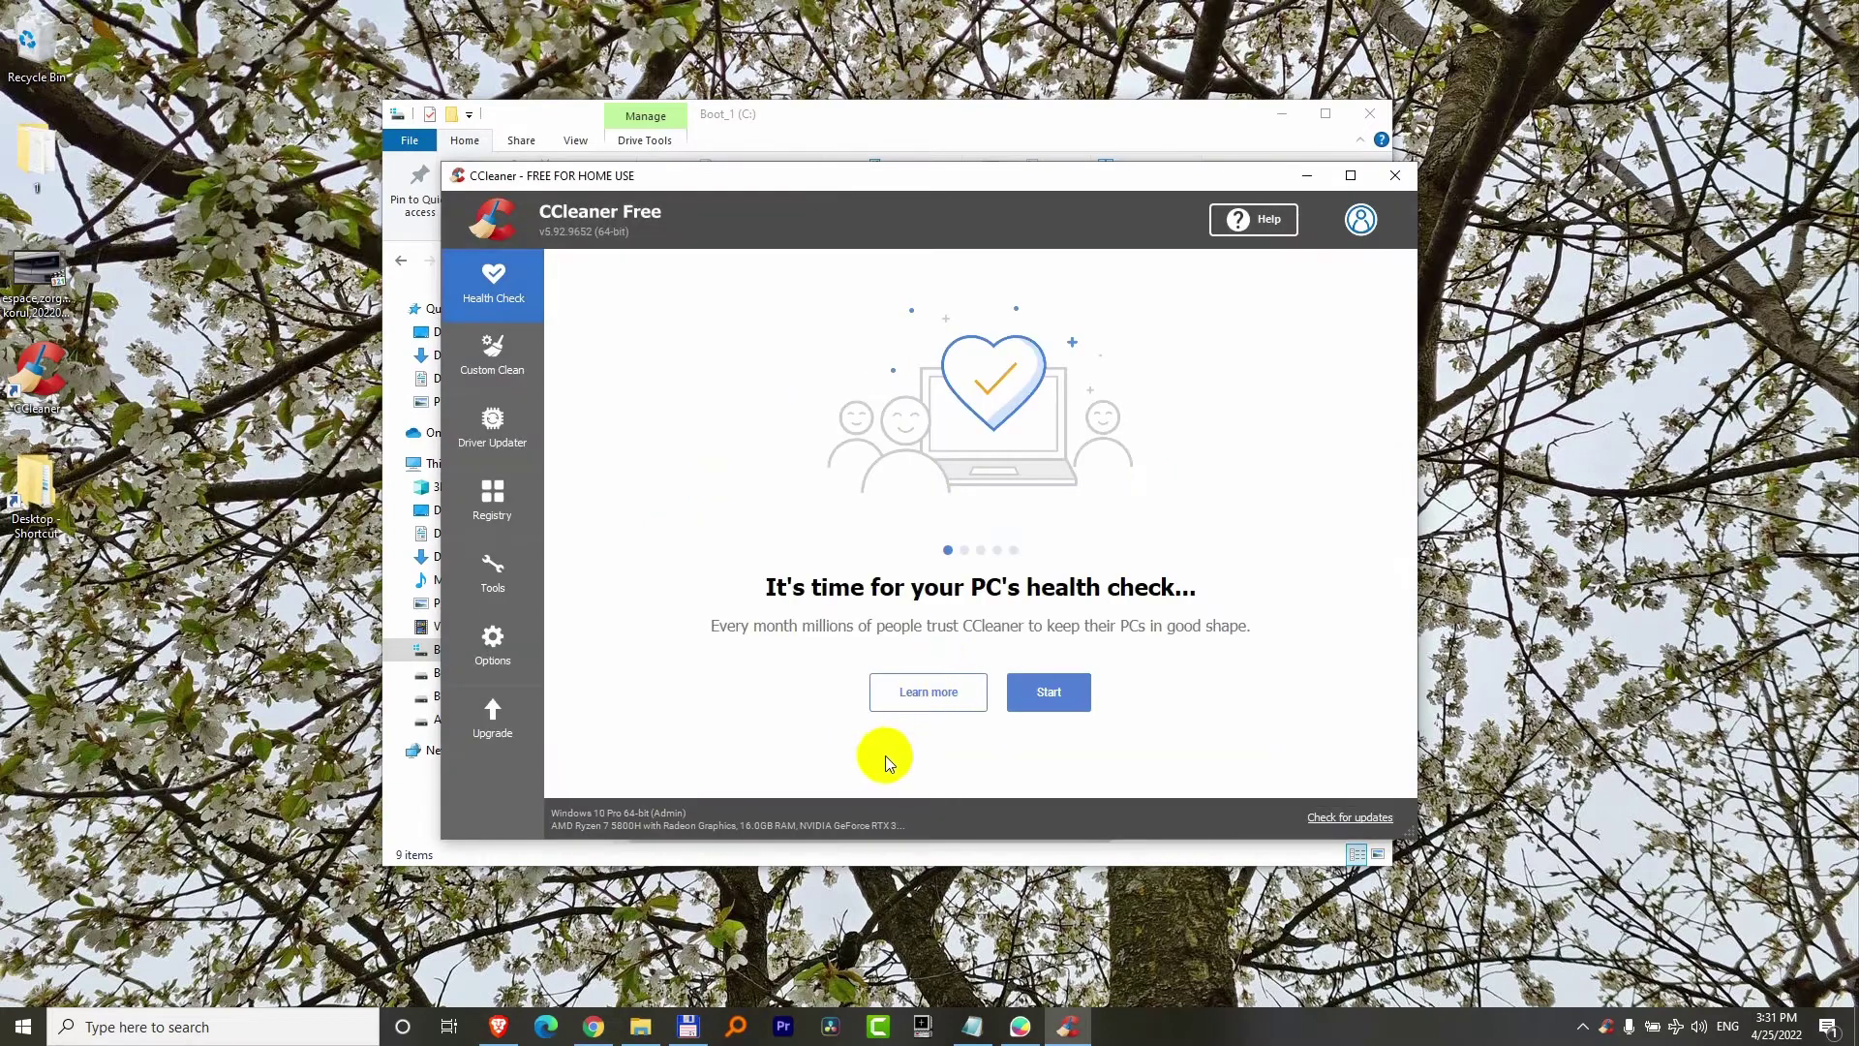
# Step: Start the Health Check, keep Chrome and Brave open and skip closing programs
pyautogui.click(1046, 693)
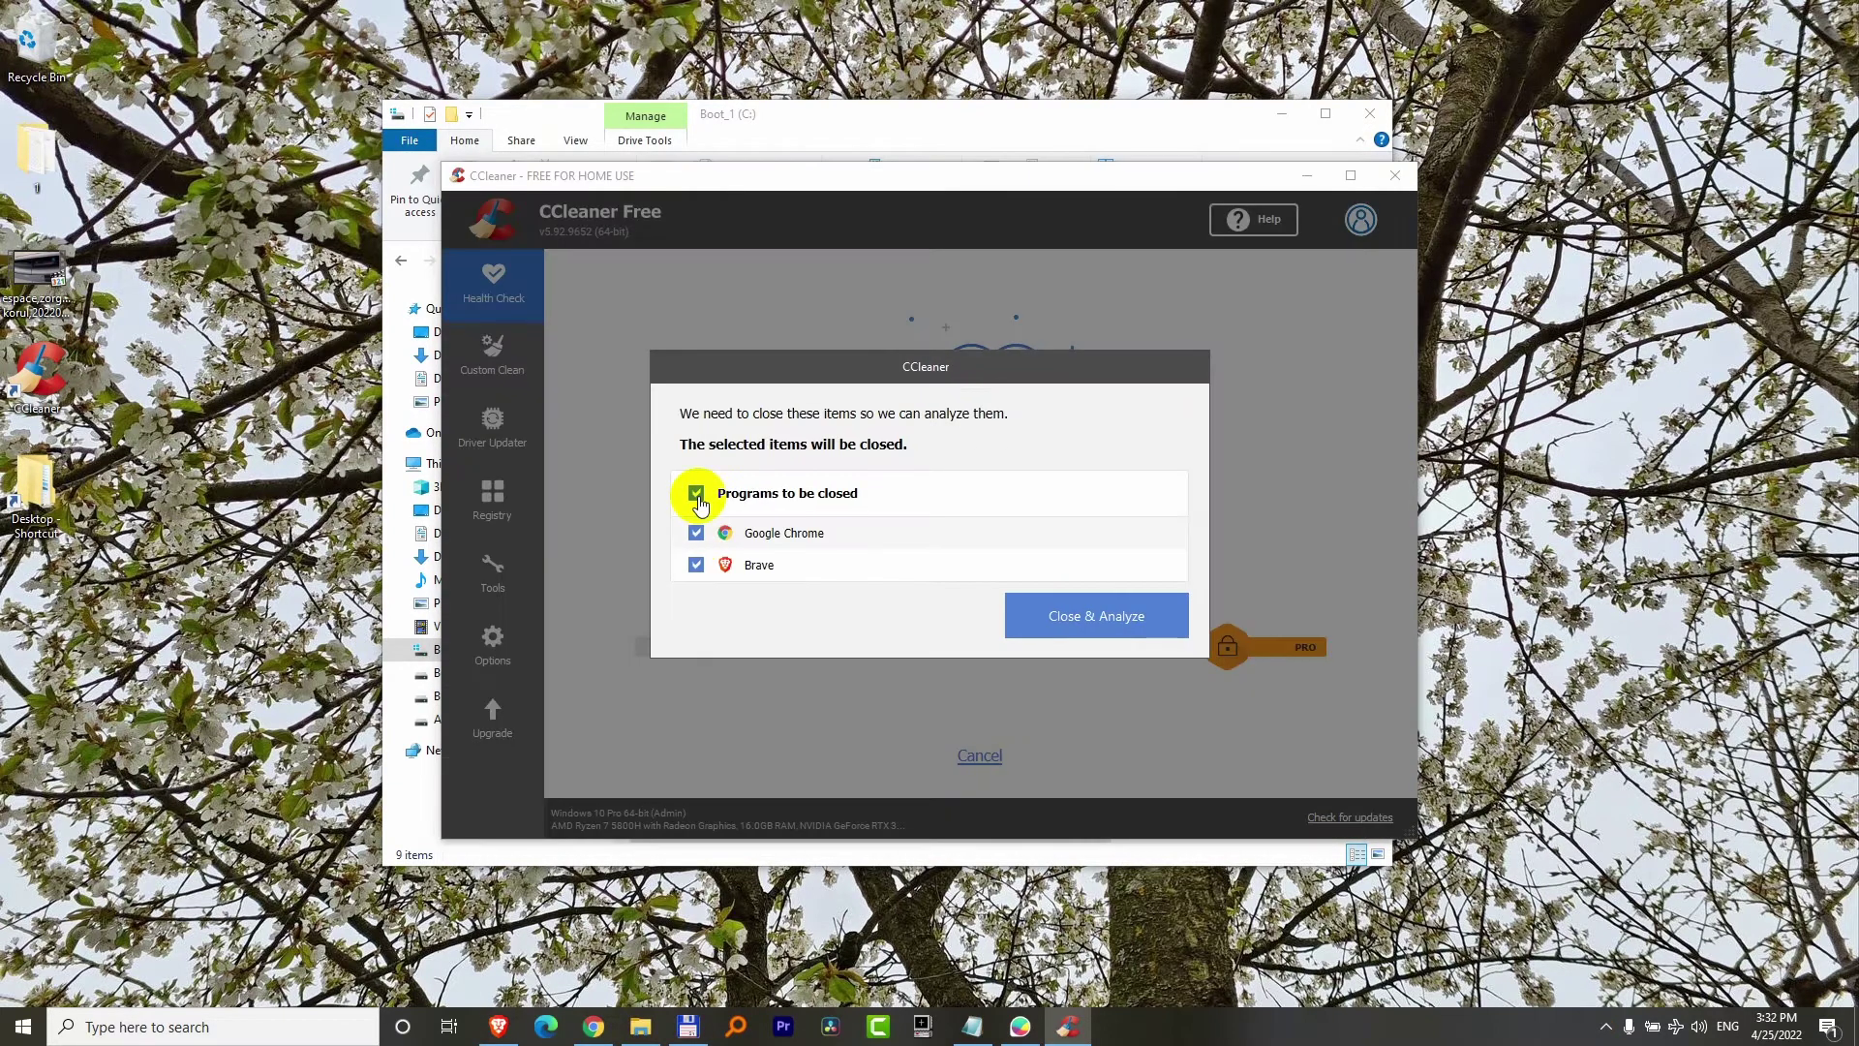
pyautogui.click(694, 492)
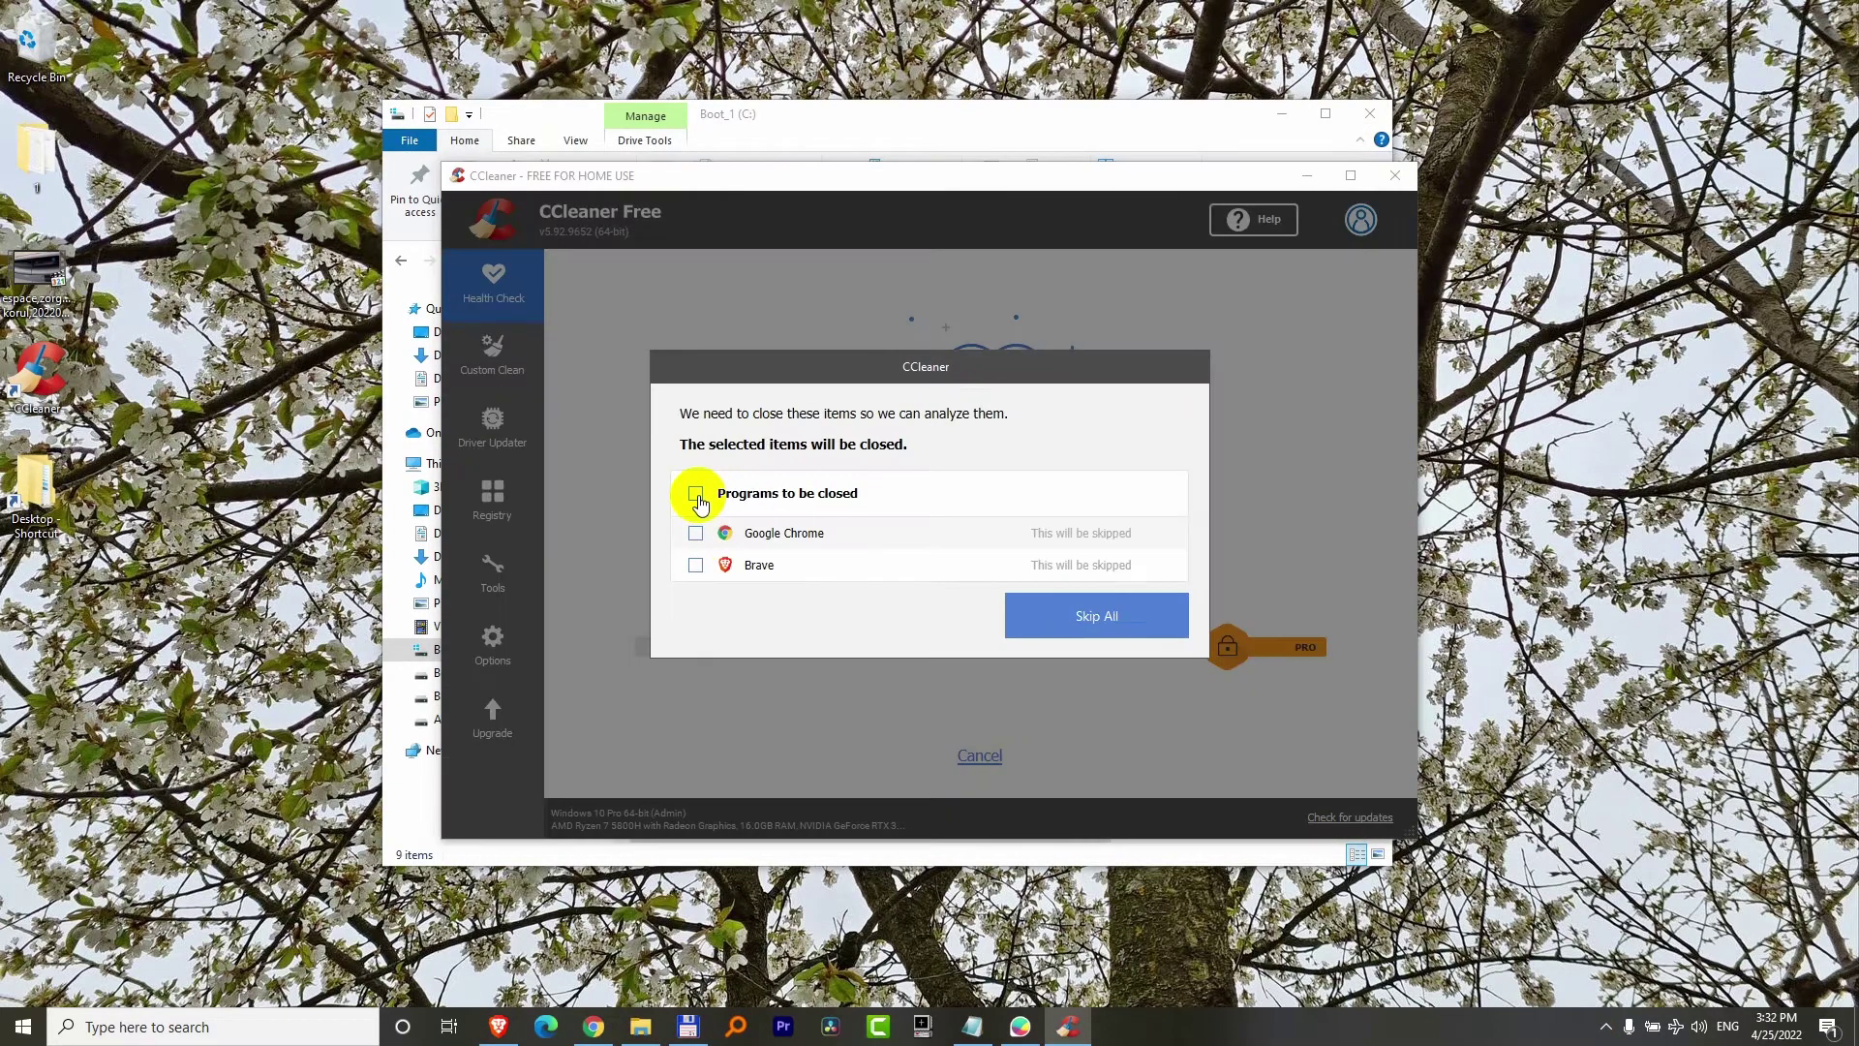
pyautogui.click(1083, 621)
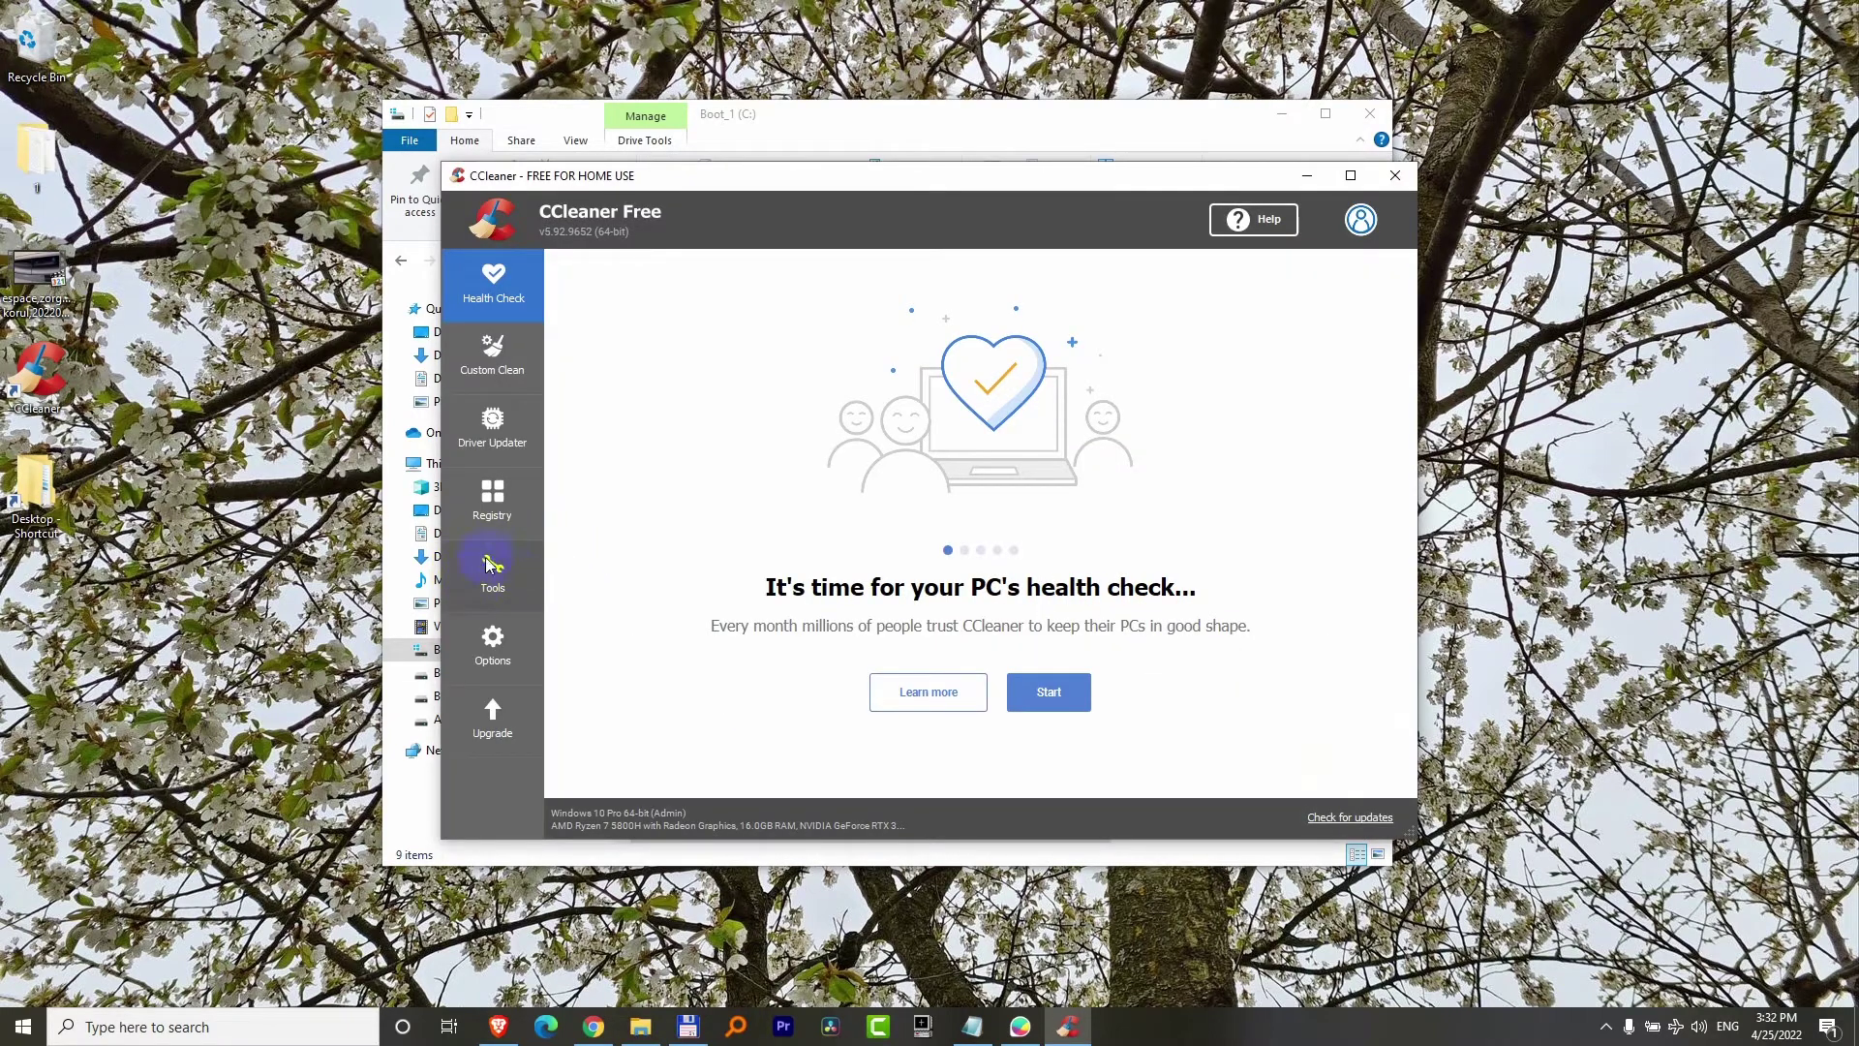
# Step: Show the Context Menu list under Tools > Startup in CCleaner
pyautogui.click(512, 576)
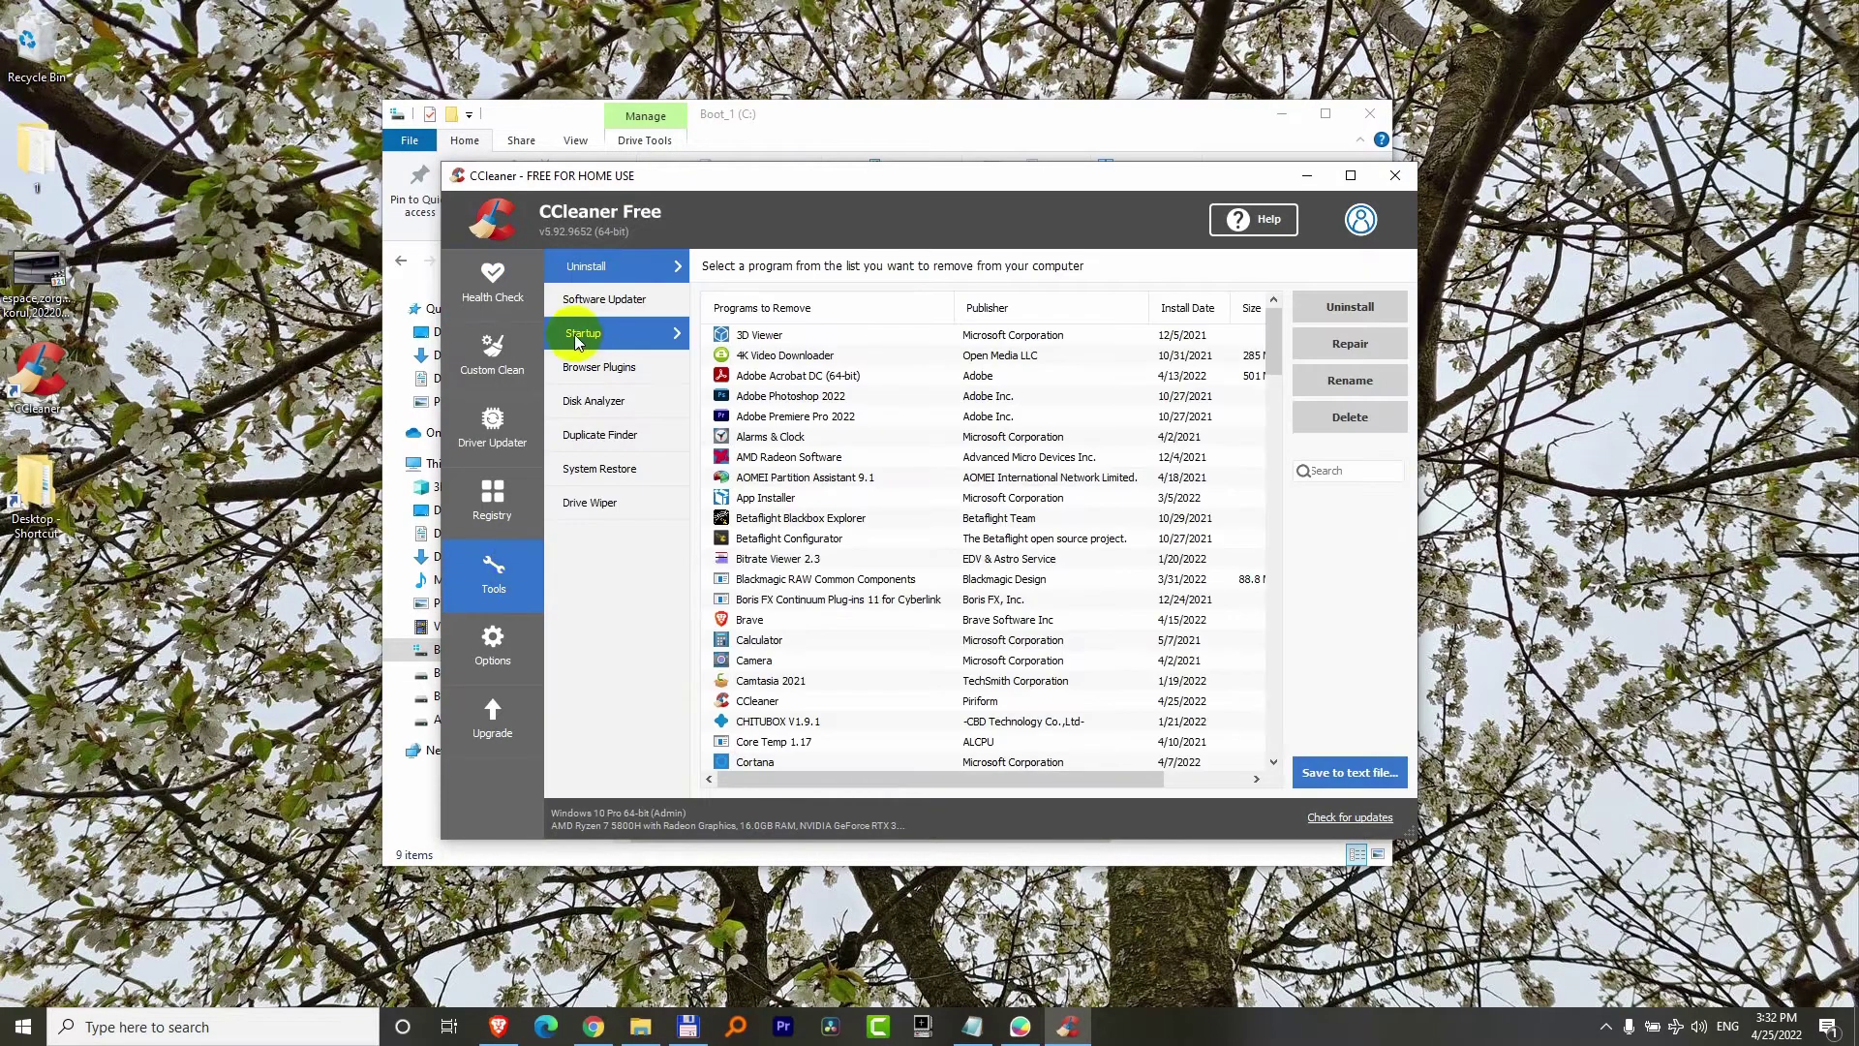
pyautogui.click(607, 338)
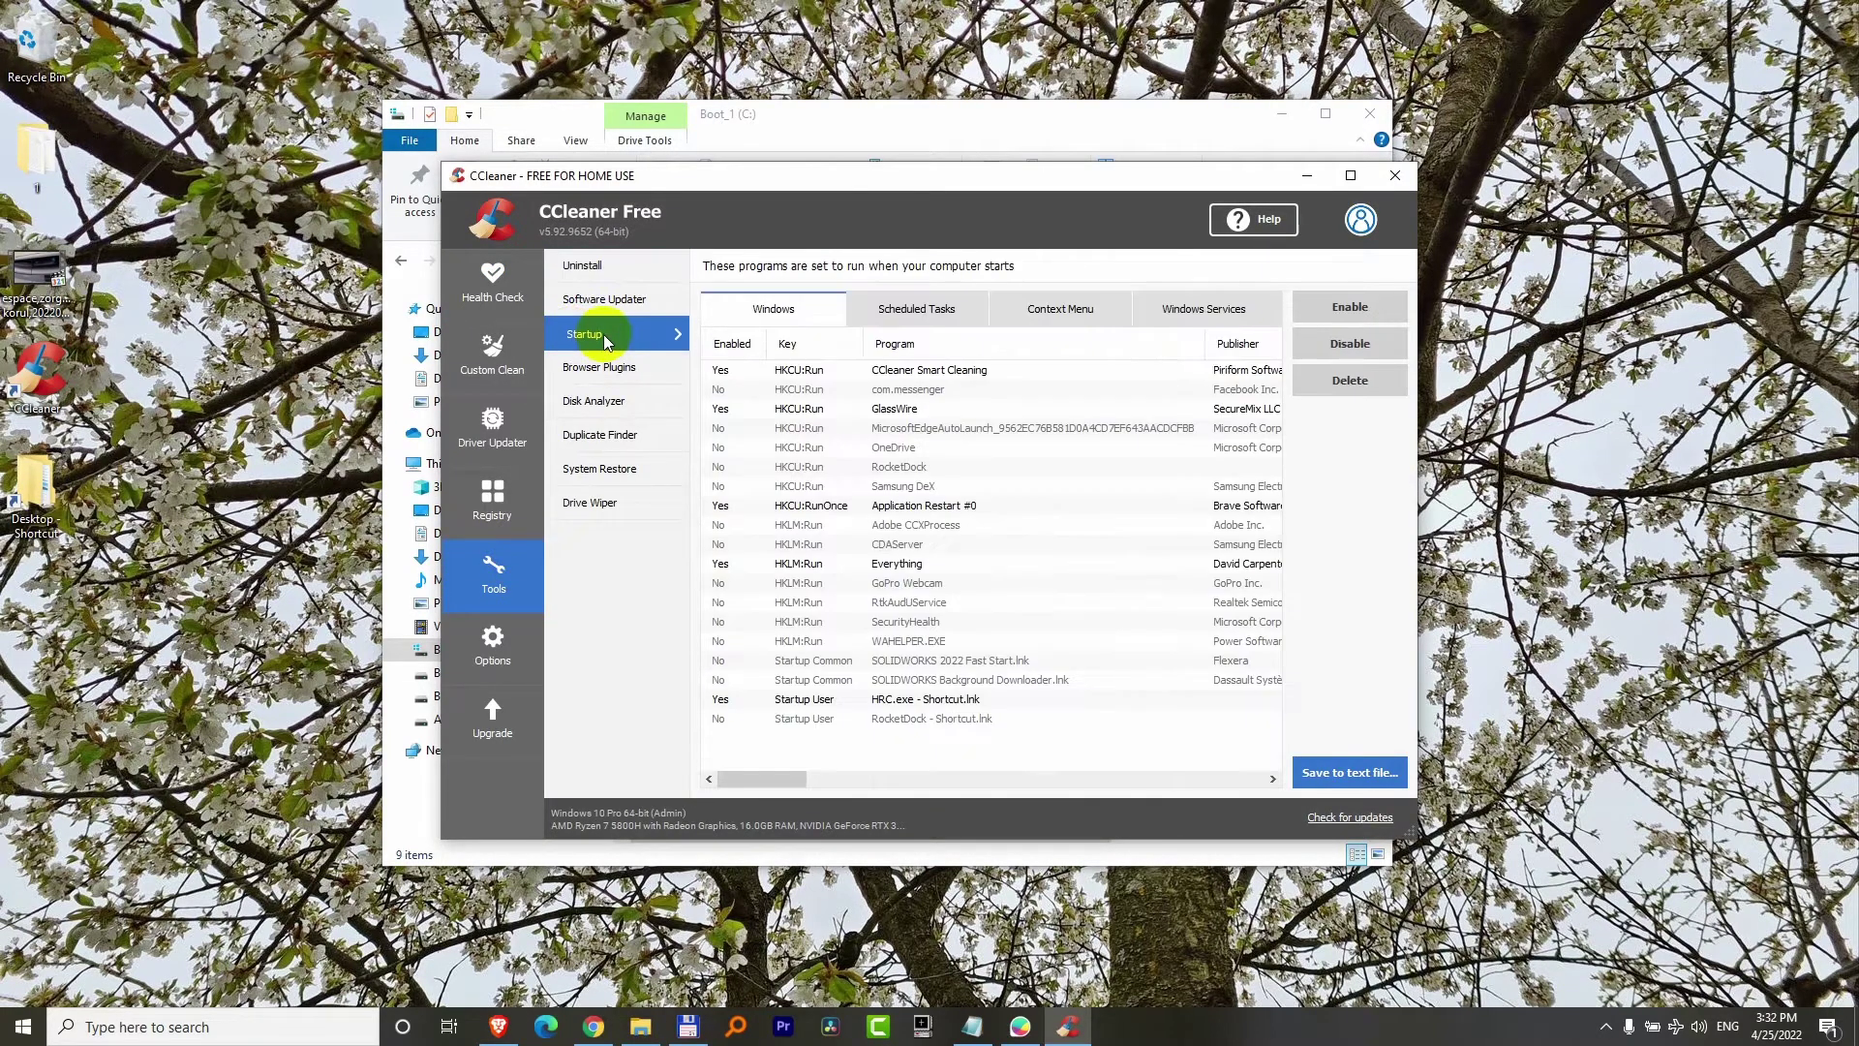
pyautogui.click(1063, 315)
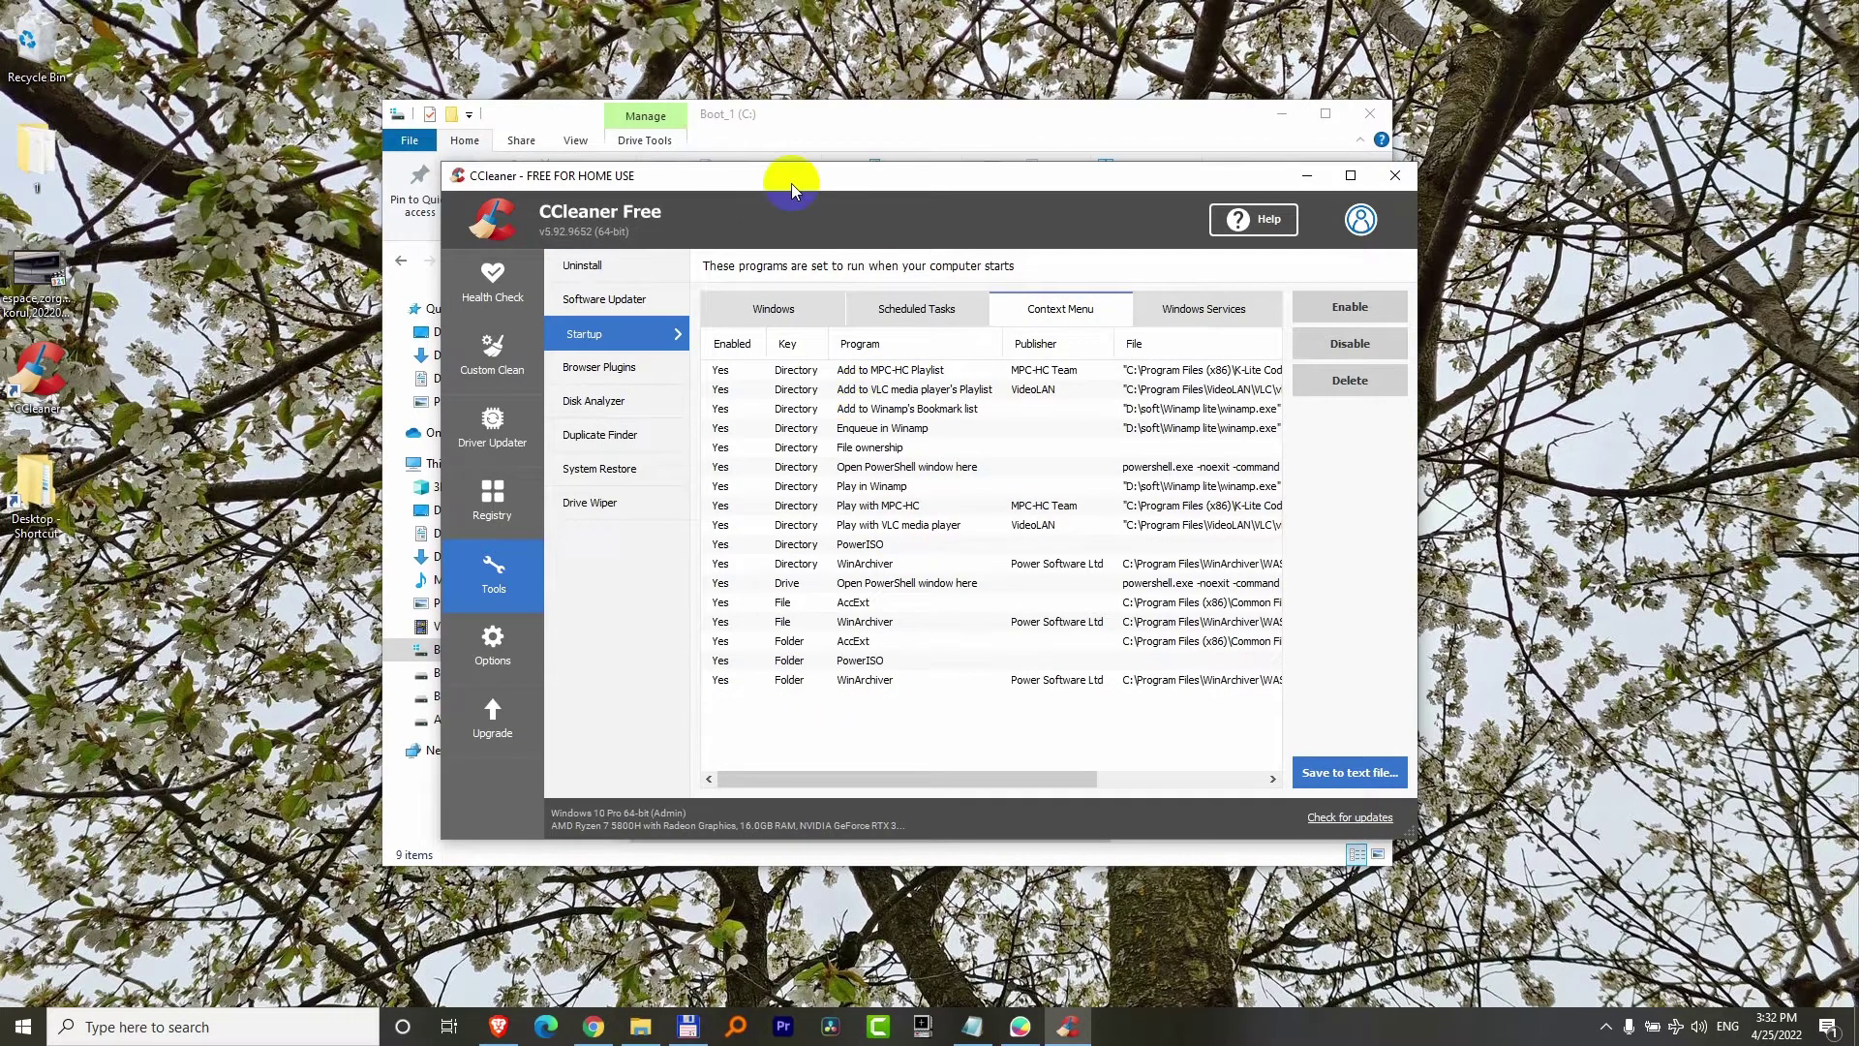
# Step: Place File Explorer beside CCleaner and show the Program Files right-click menu for comparison
pyautogui.moveTo(791, 183); pyautogui.dragTo(1220, 193)
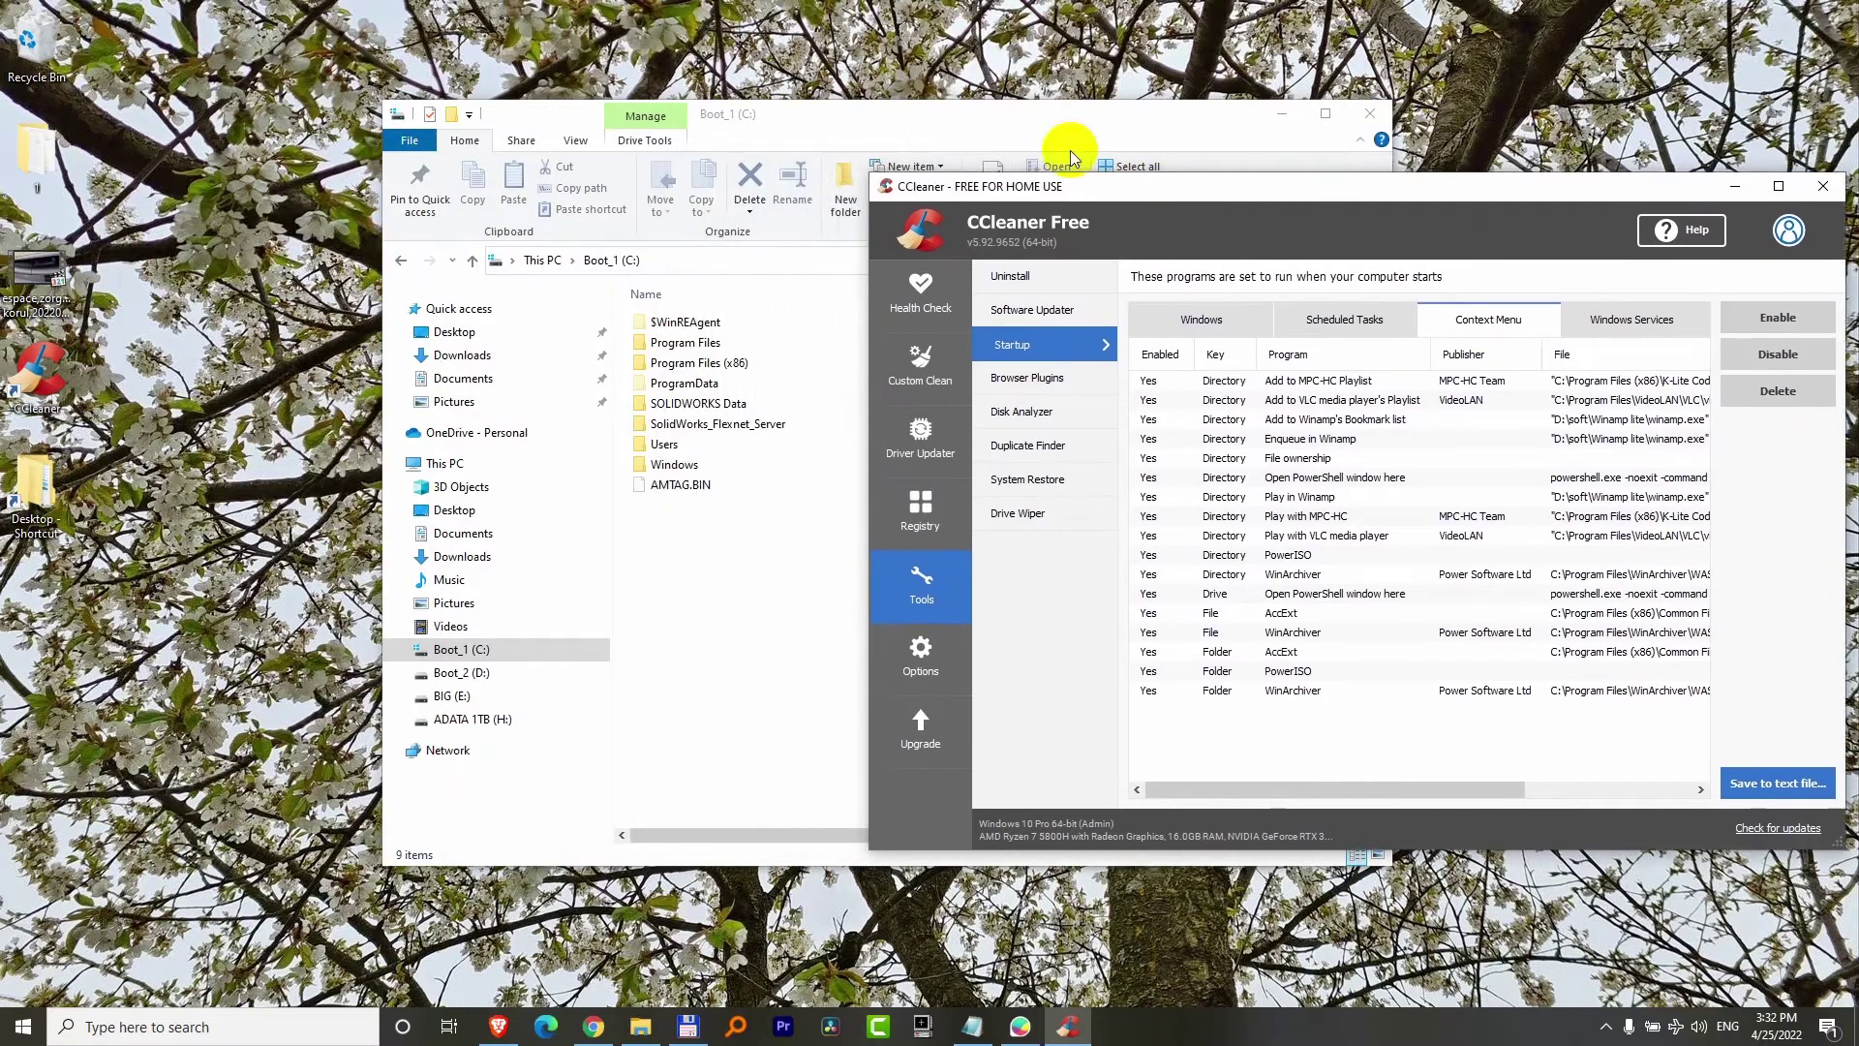
pyautogui.moveTo(1008, 117); pyautogui.dragTo(710, 134)
pyautogui.click(405, 365)
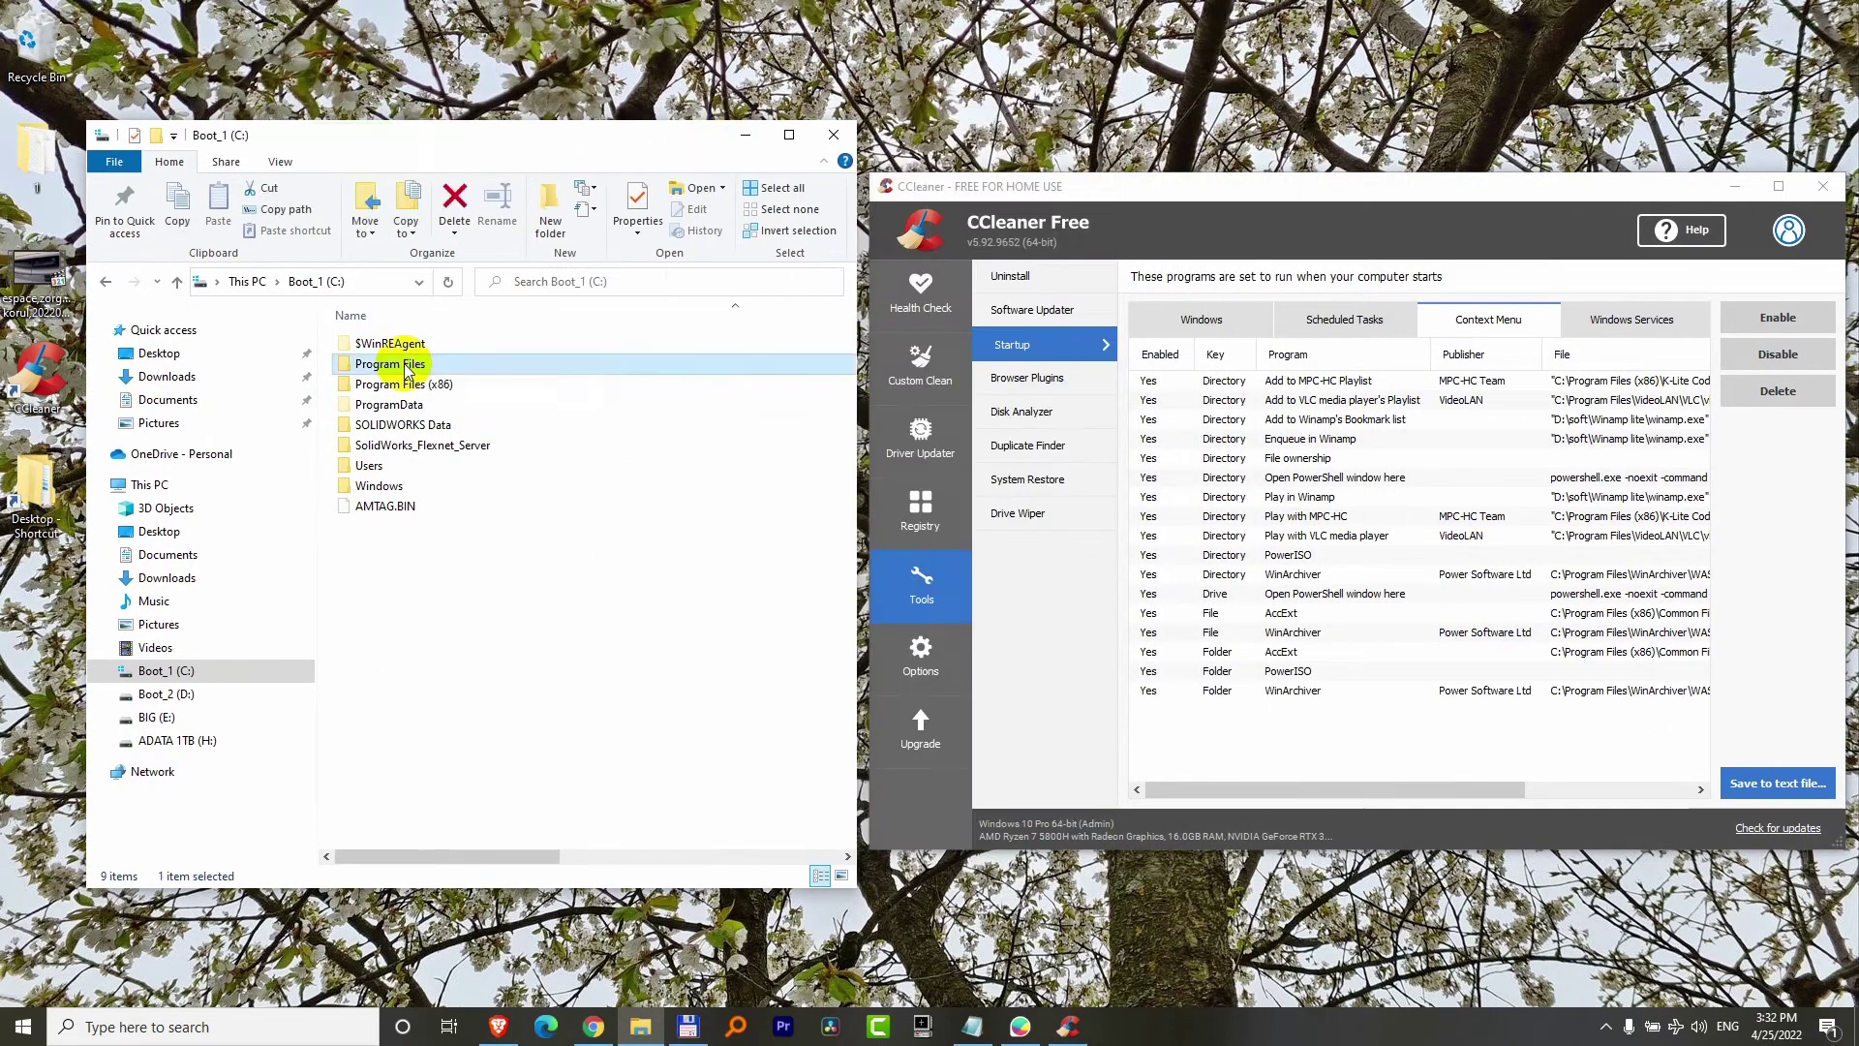
pyautogui.rightClick(407, 368)
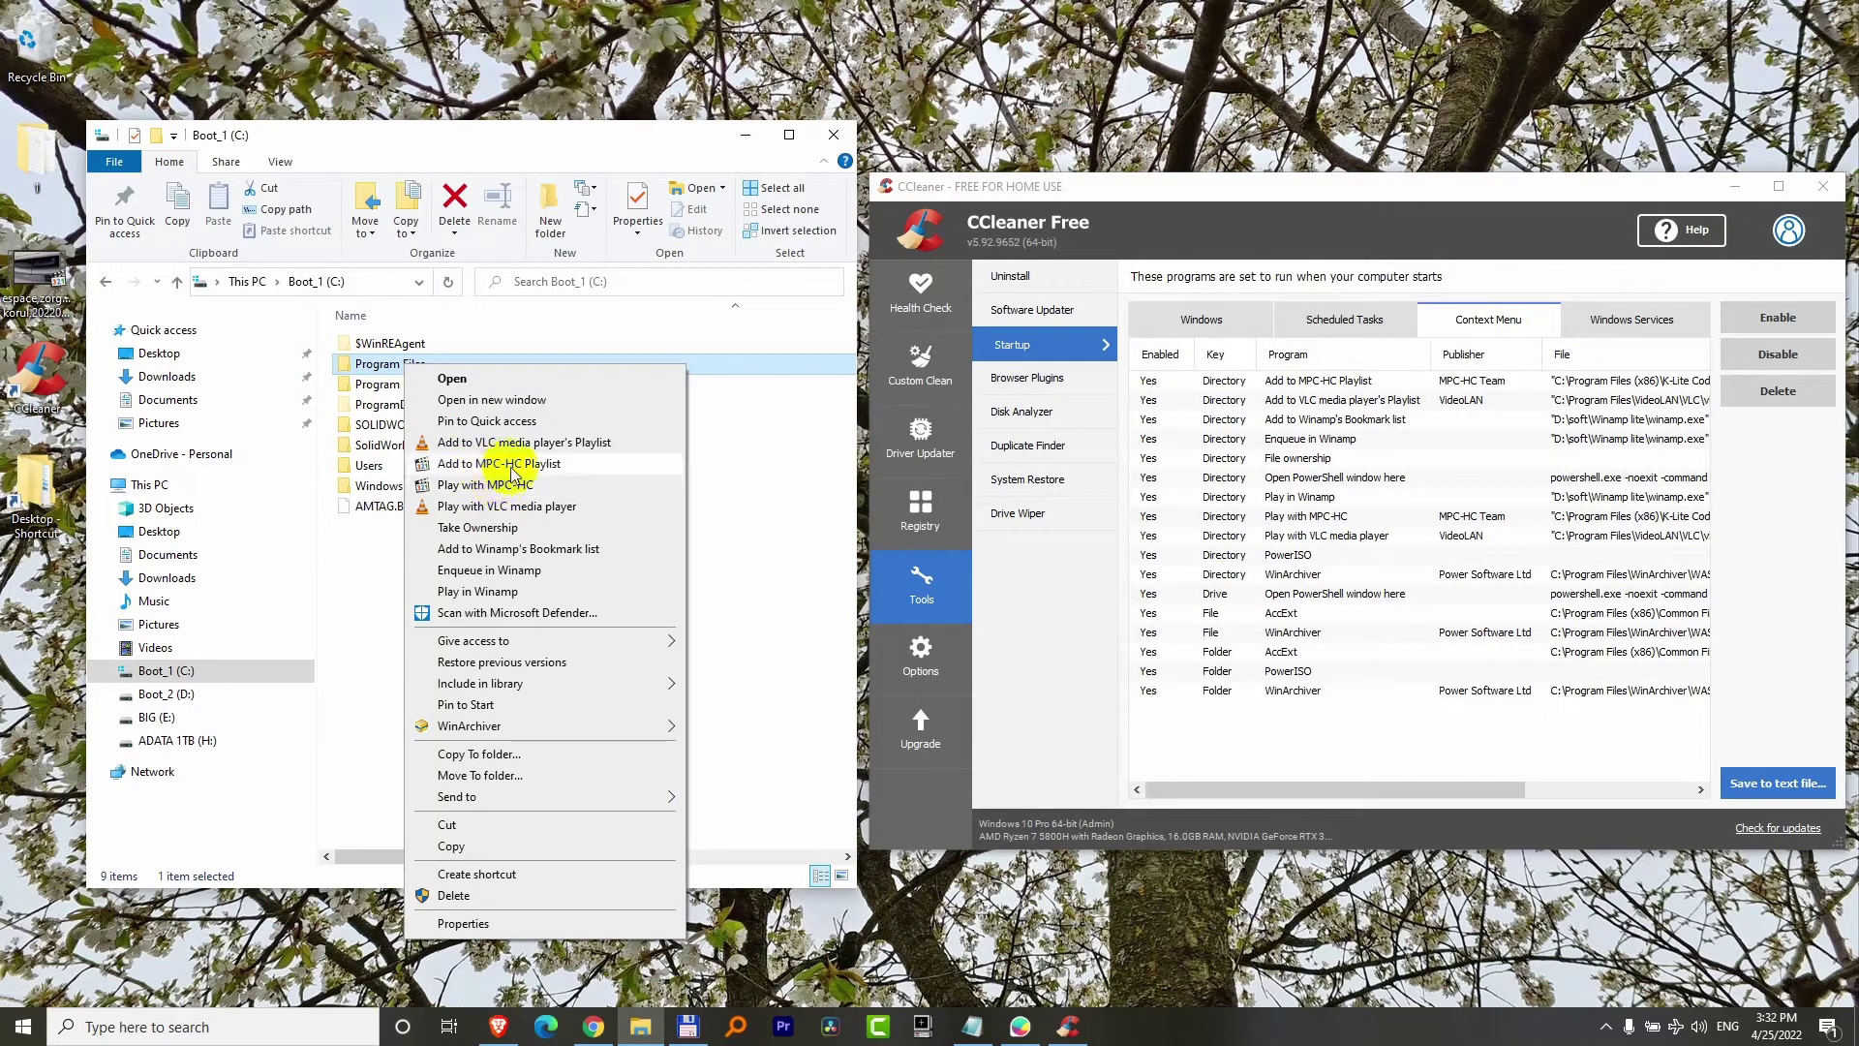
# Step: Select individual entries such as MPC-HC, WinArchiver and PowerISO, then clear the selection
pyautogui.click(1351, 458)
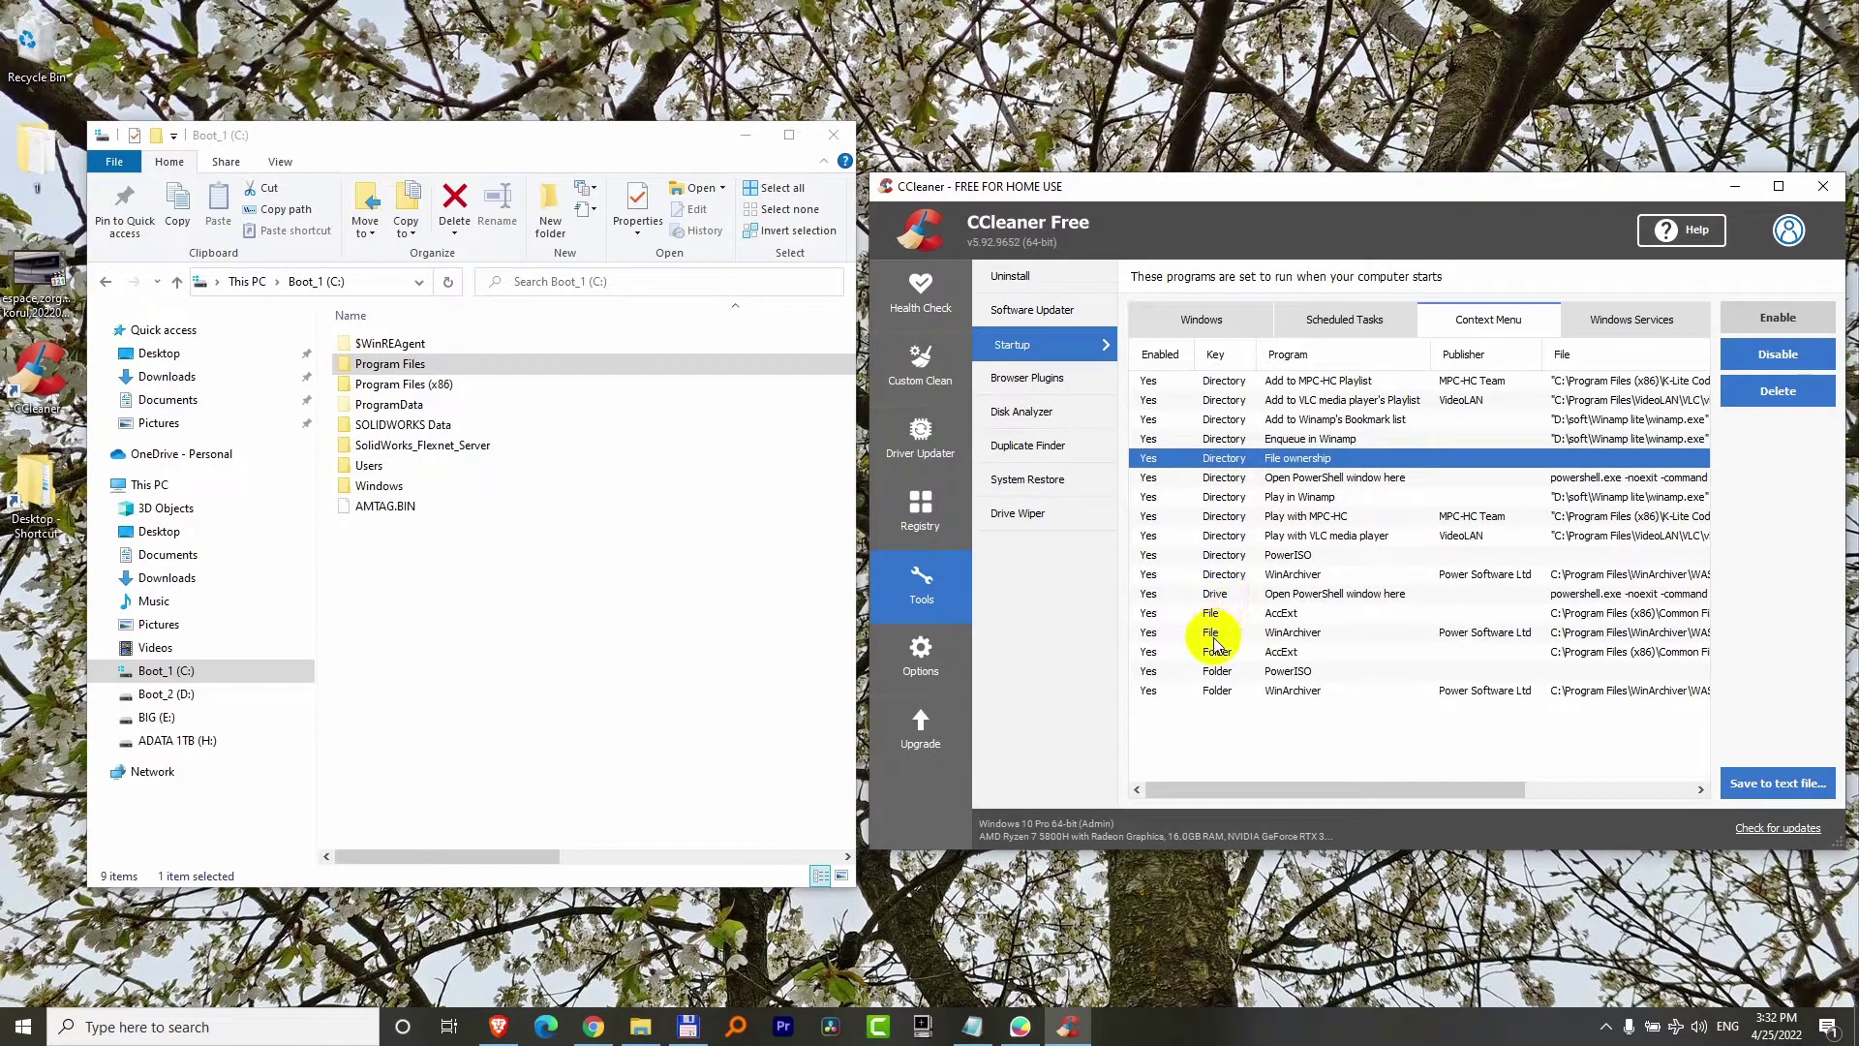
pyautogui.click(1333, 521)
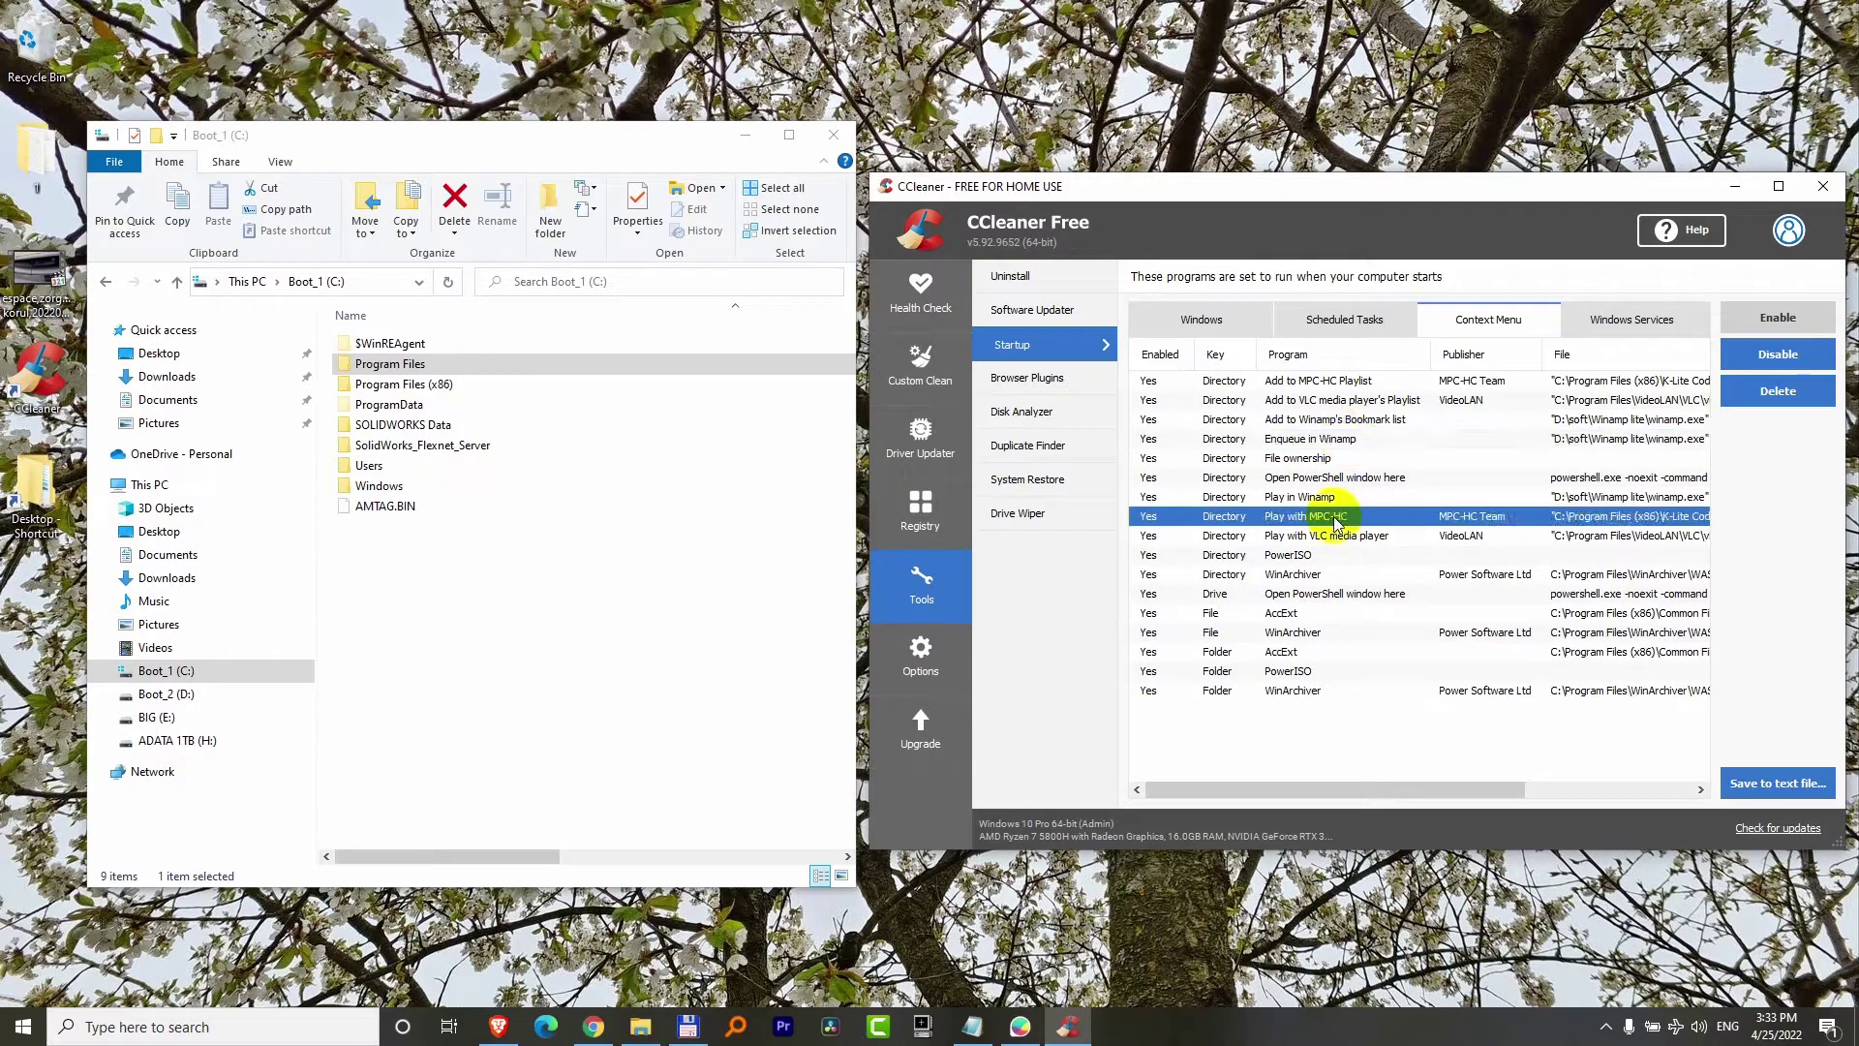
pyautogui.click(1304, 631)
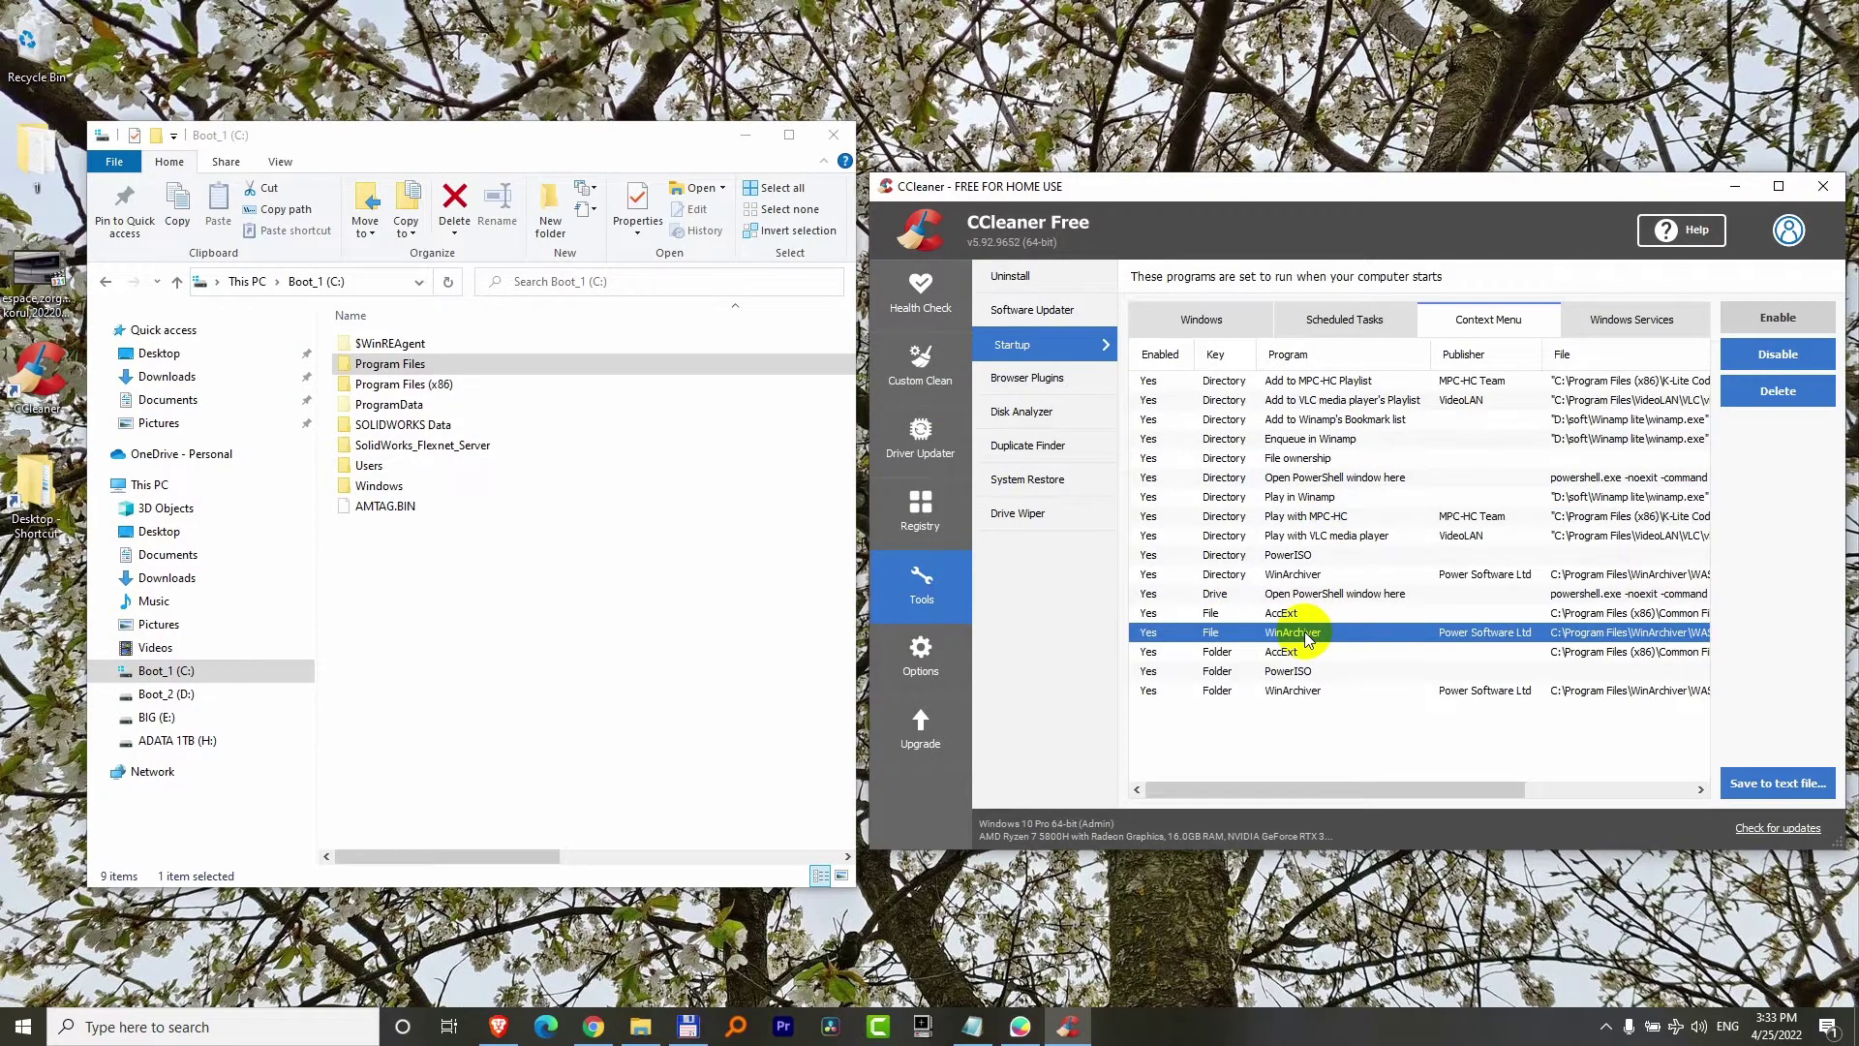
pyautogui.click(1325, 400)
pyautogui.click(1312, 726)
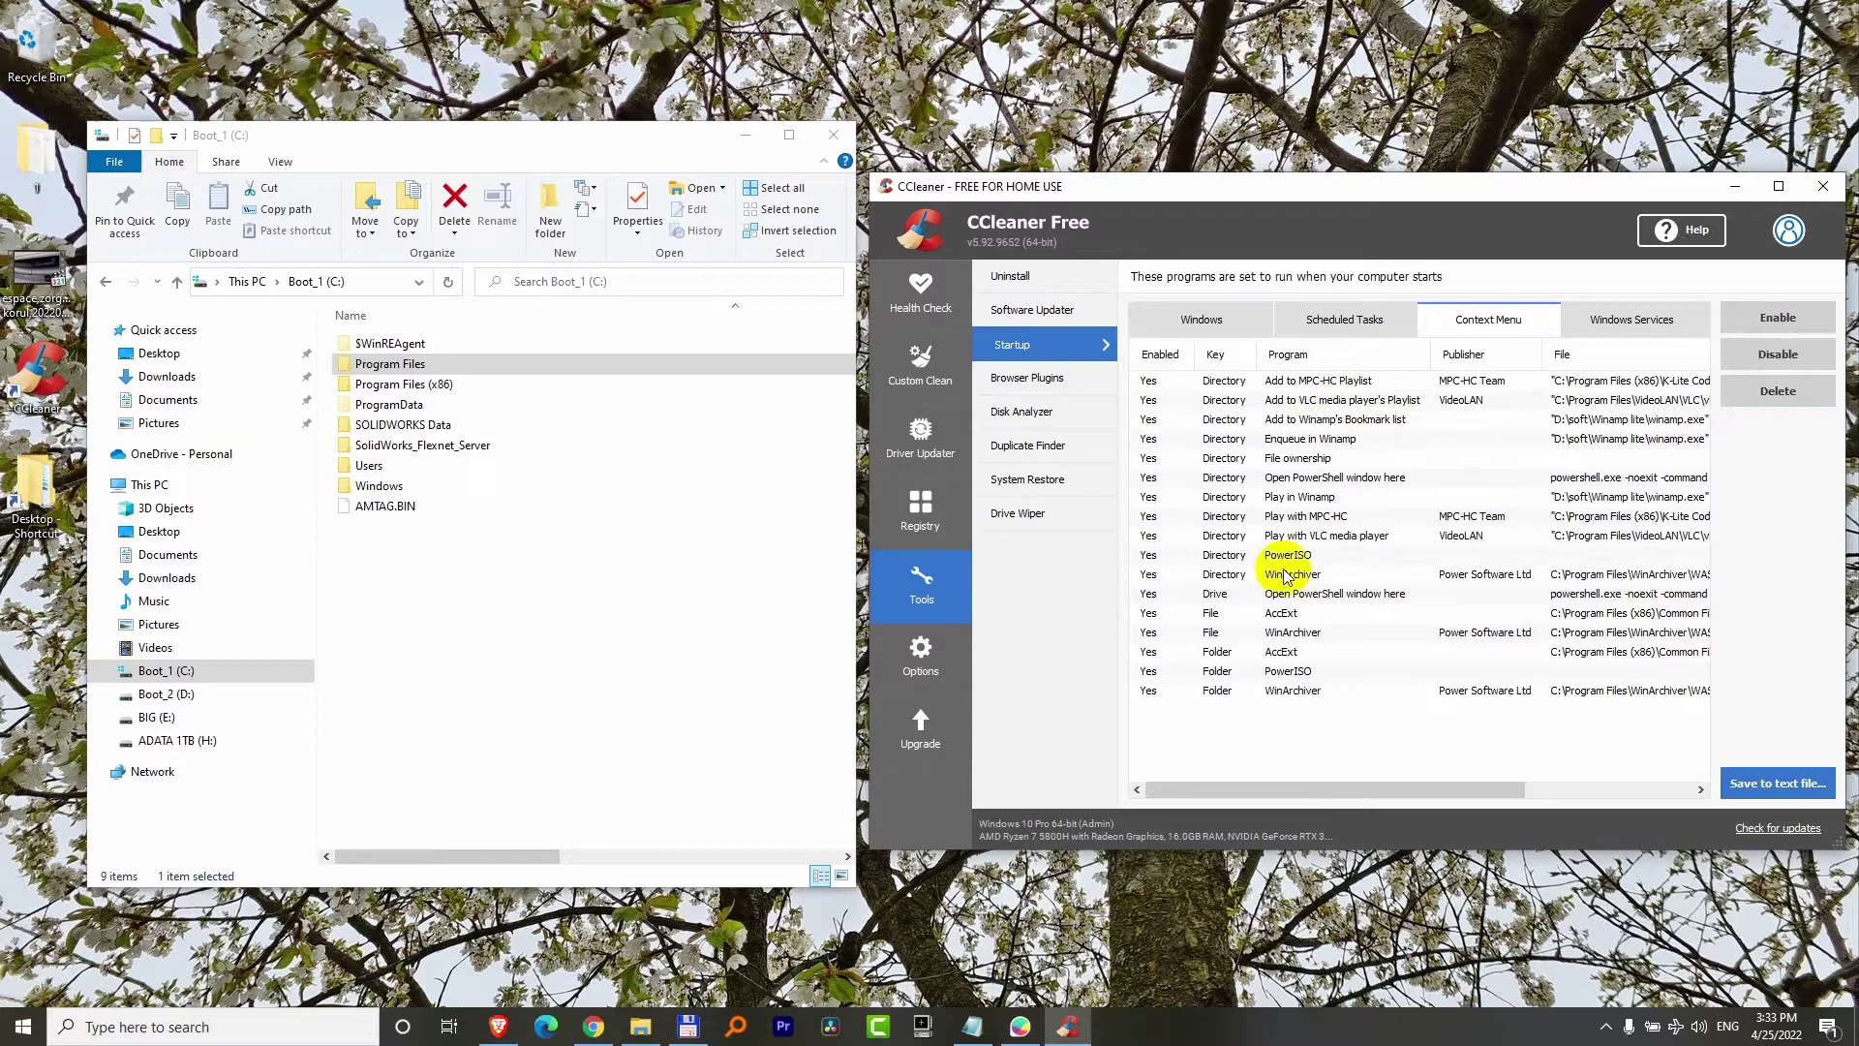
pyautogui.click(1227, 555)
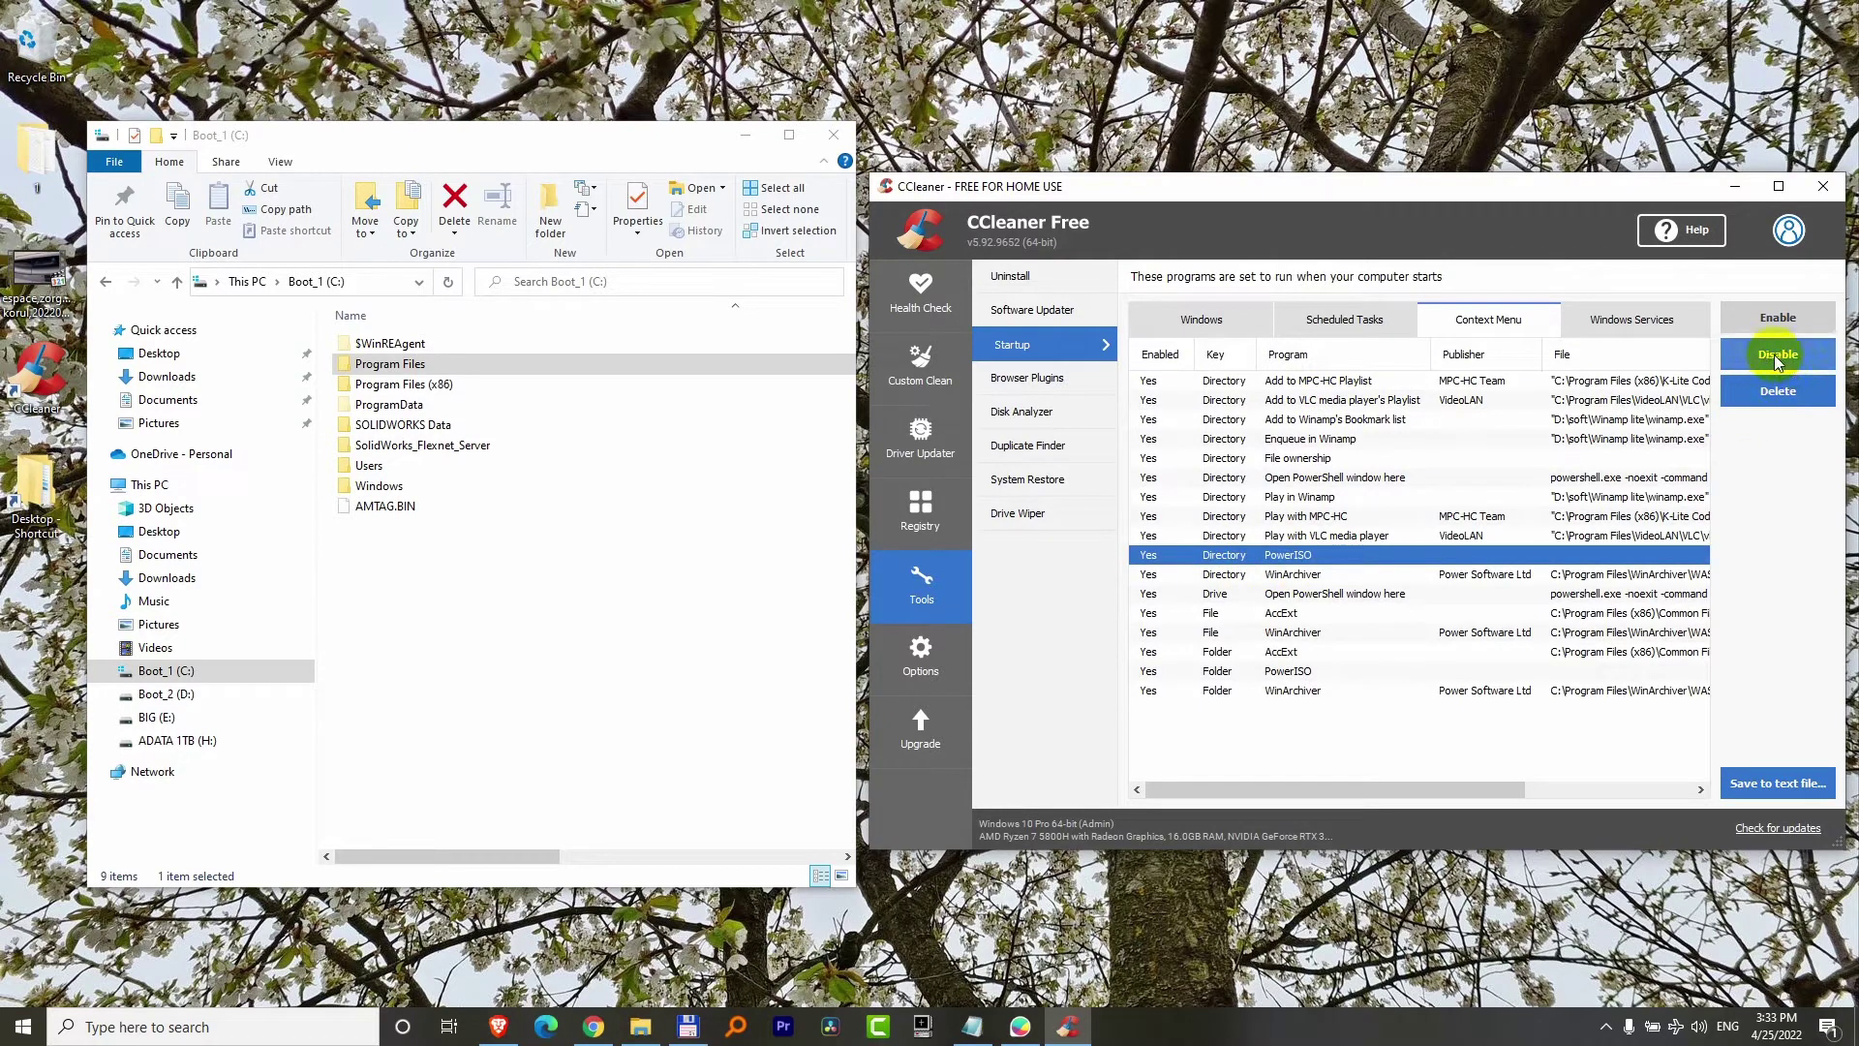
pyautogui.click(1336, 731)
# Step: Select every context-menu entry and disable them all, triggering an access-denied error
pyautogui.moveTo(1394, 755); pyautogui.dragTo(1208, 371)
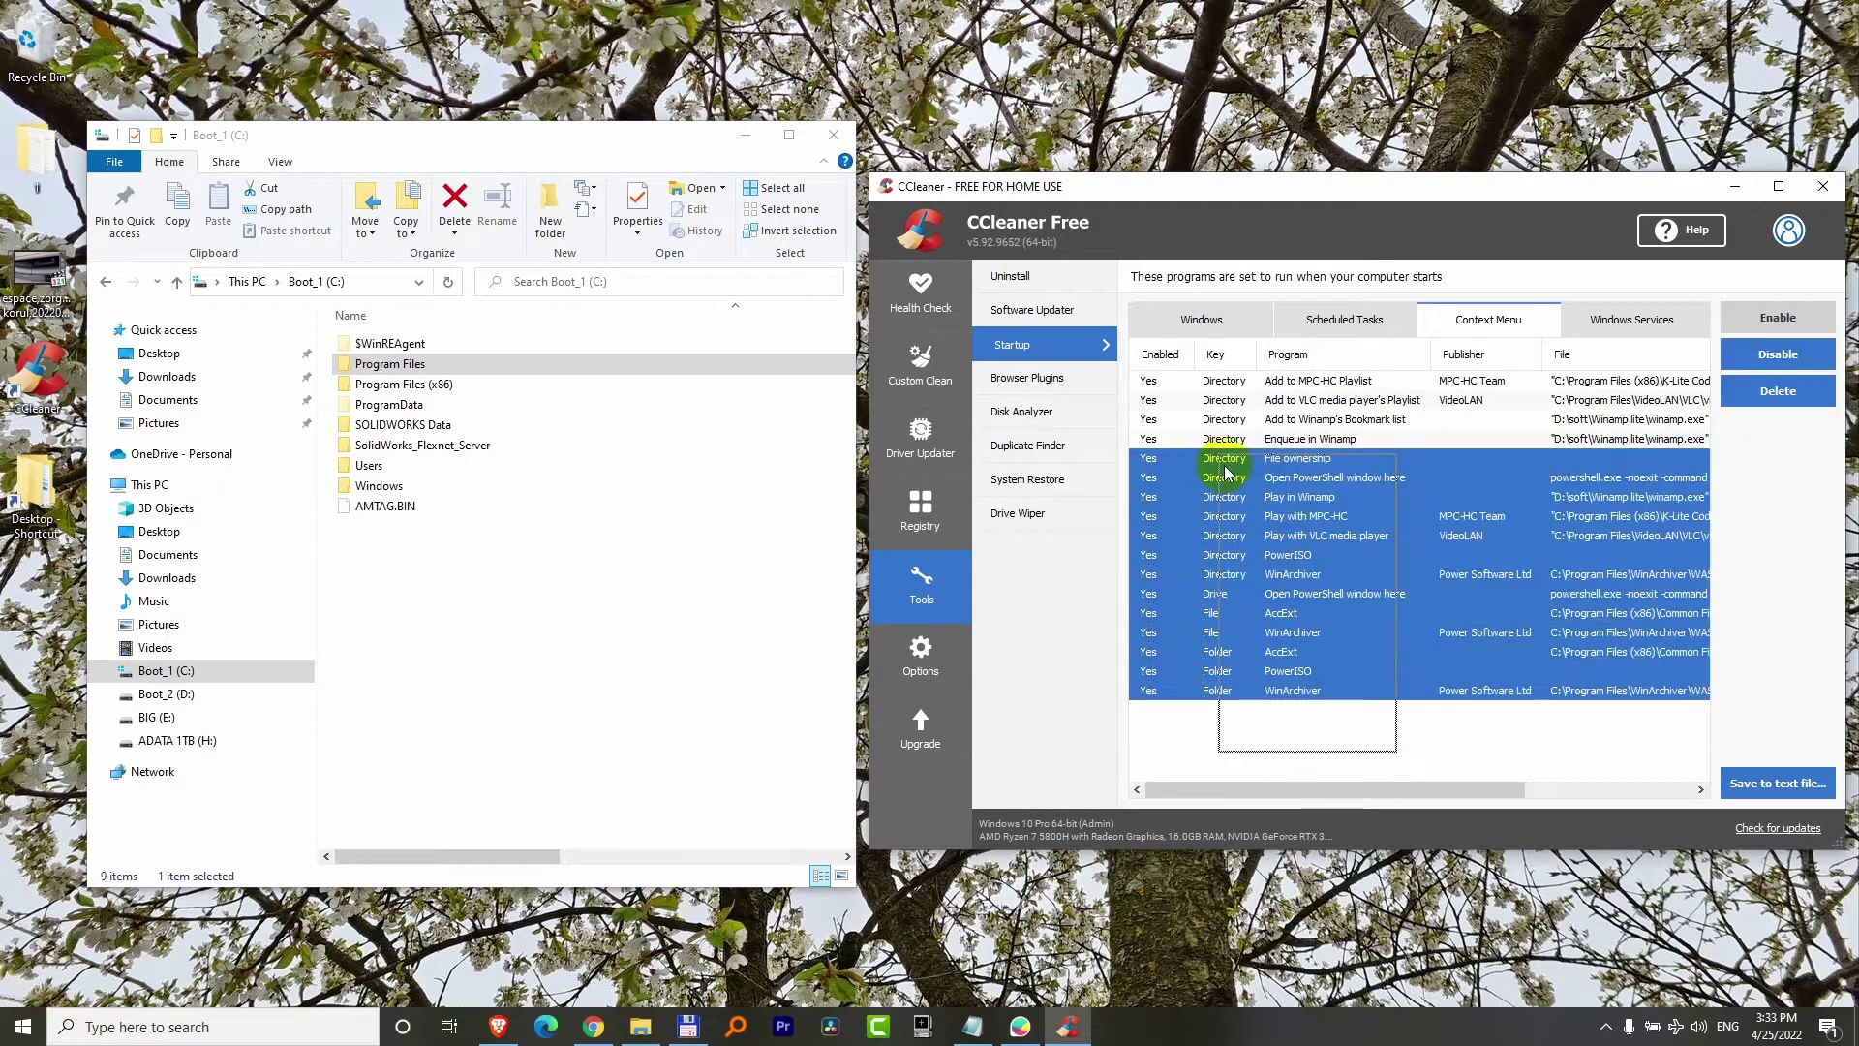
pyautogui.click(1776, 358)
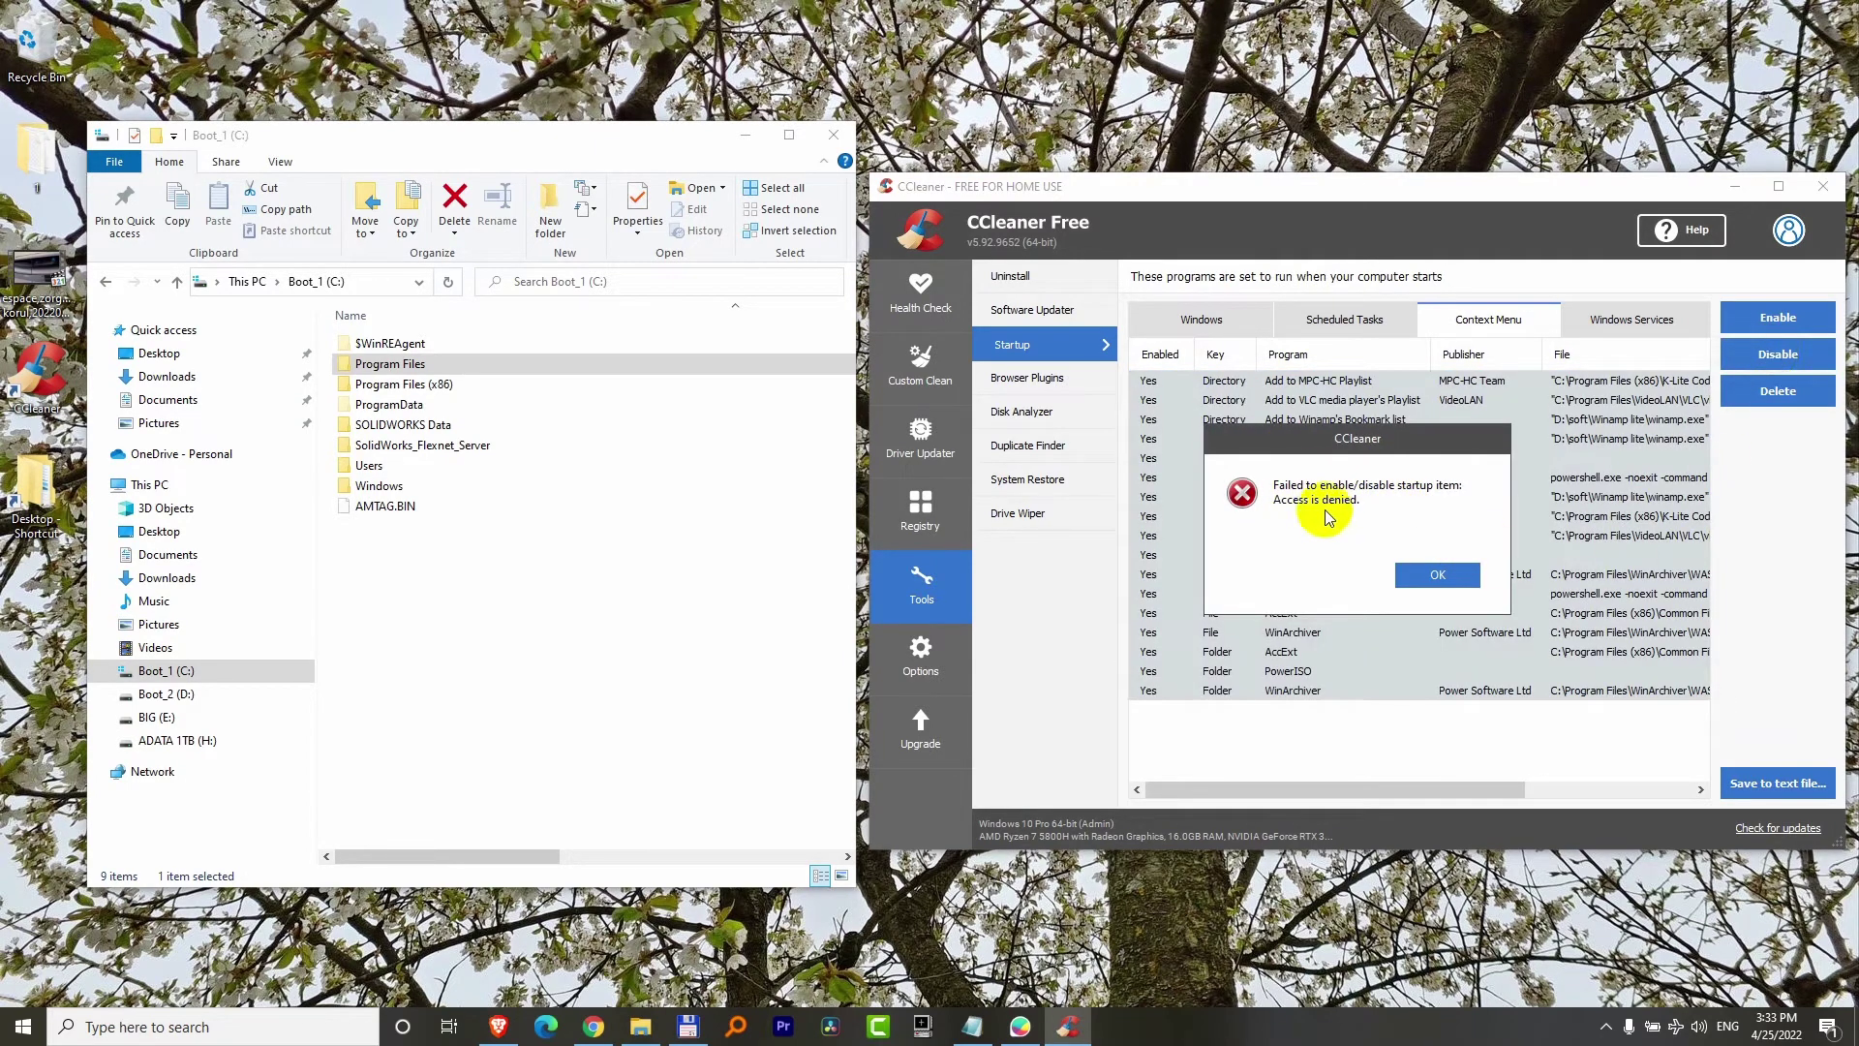
# Step: Dismiss the error and disable all entries except both Open PowerShell window here entries
pyautogui.click(1419, 581)
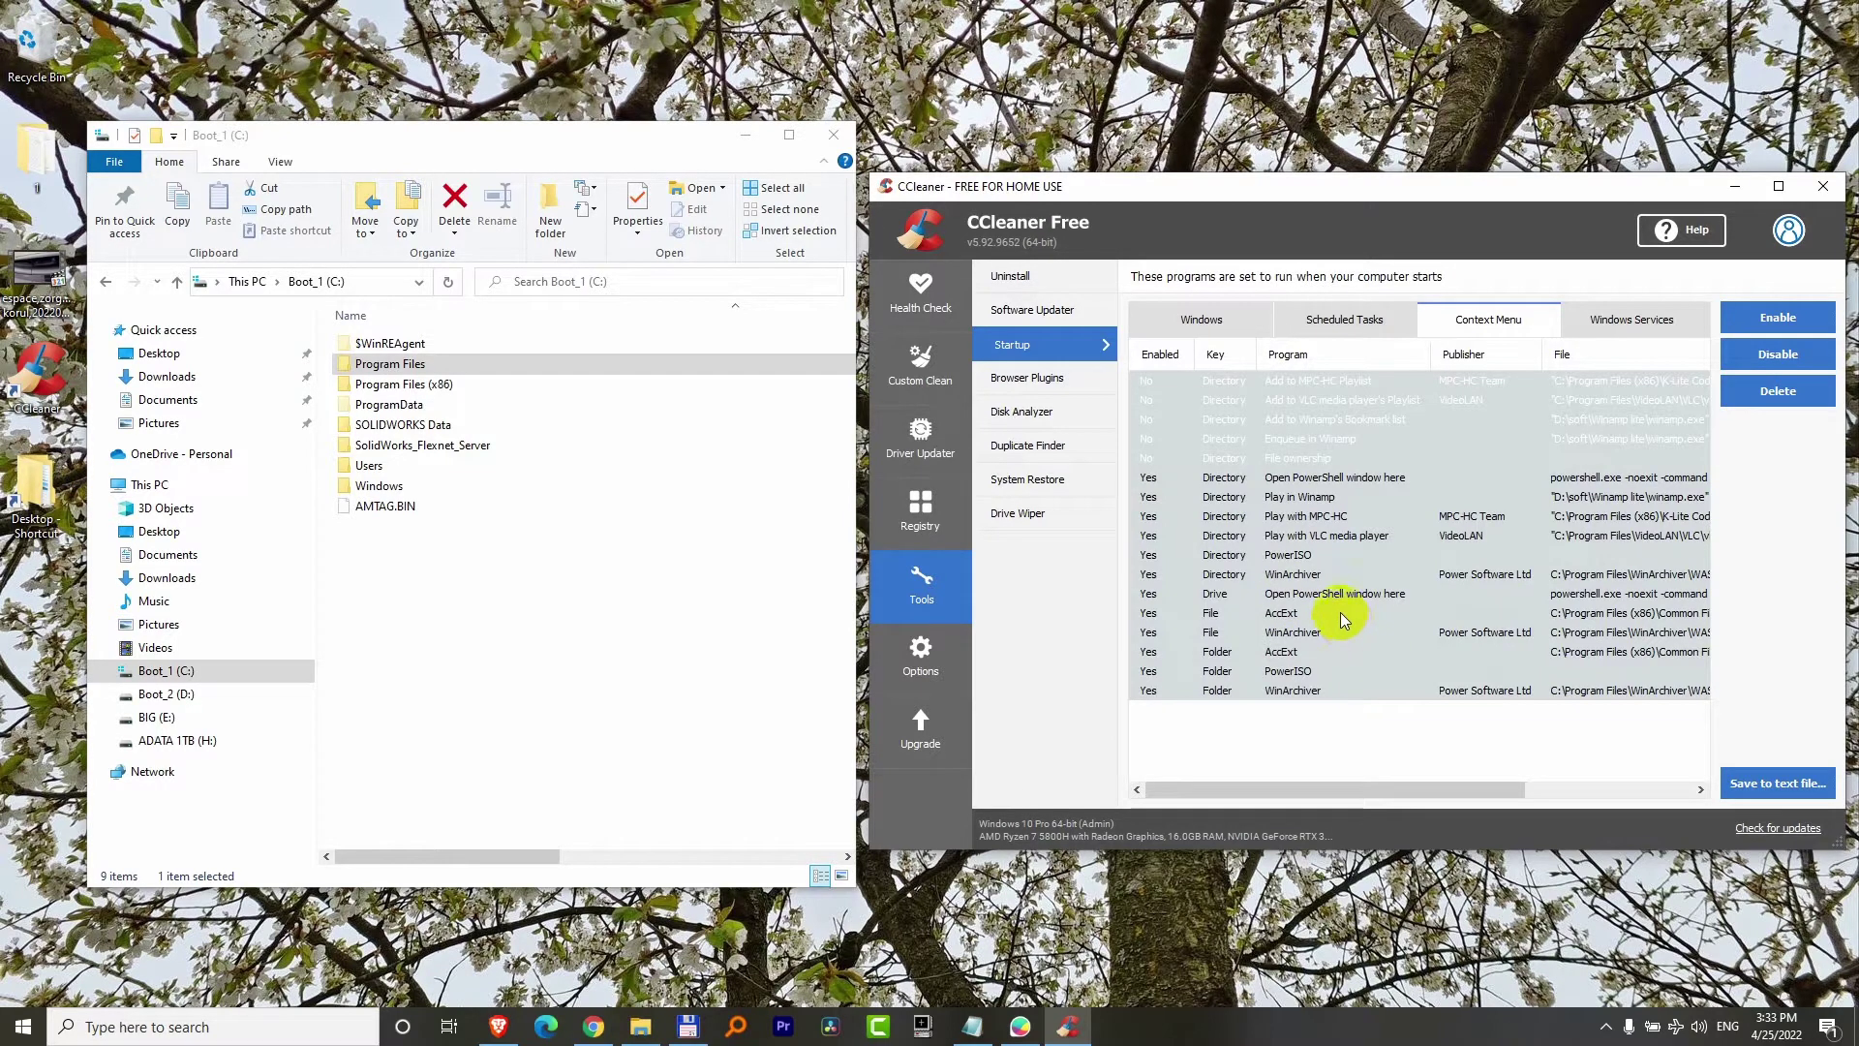
pyautogui.keyDown('ctrl'); pyautogui.click(1372, 598); pyautogui.keyUp('ctrl')
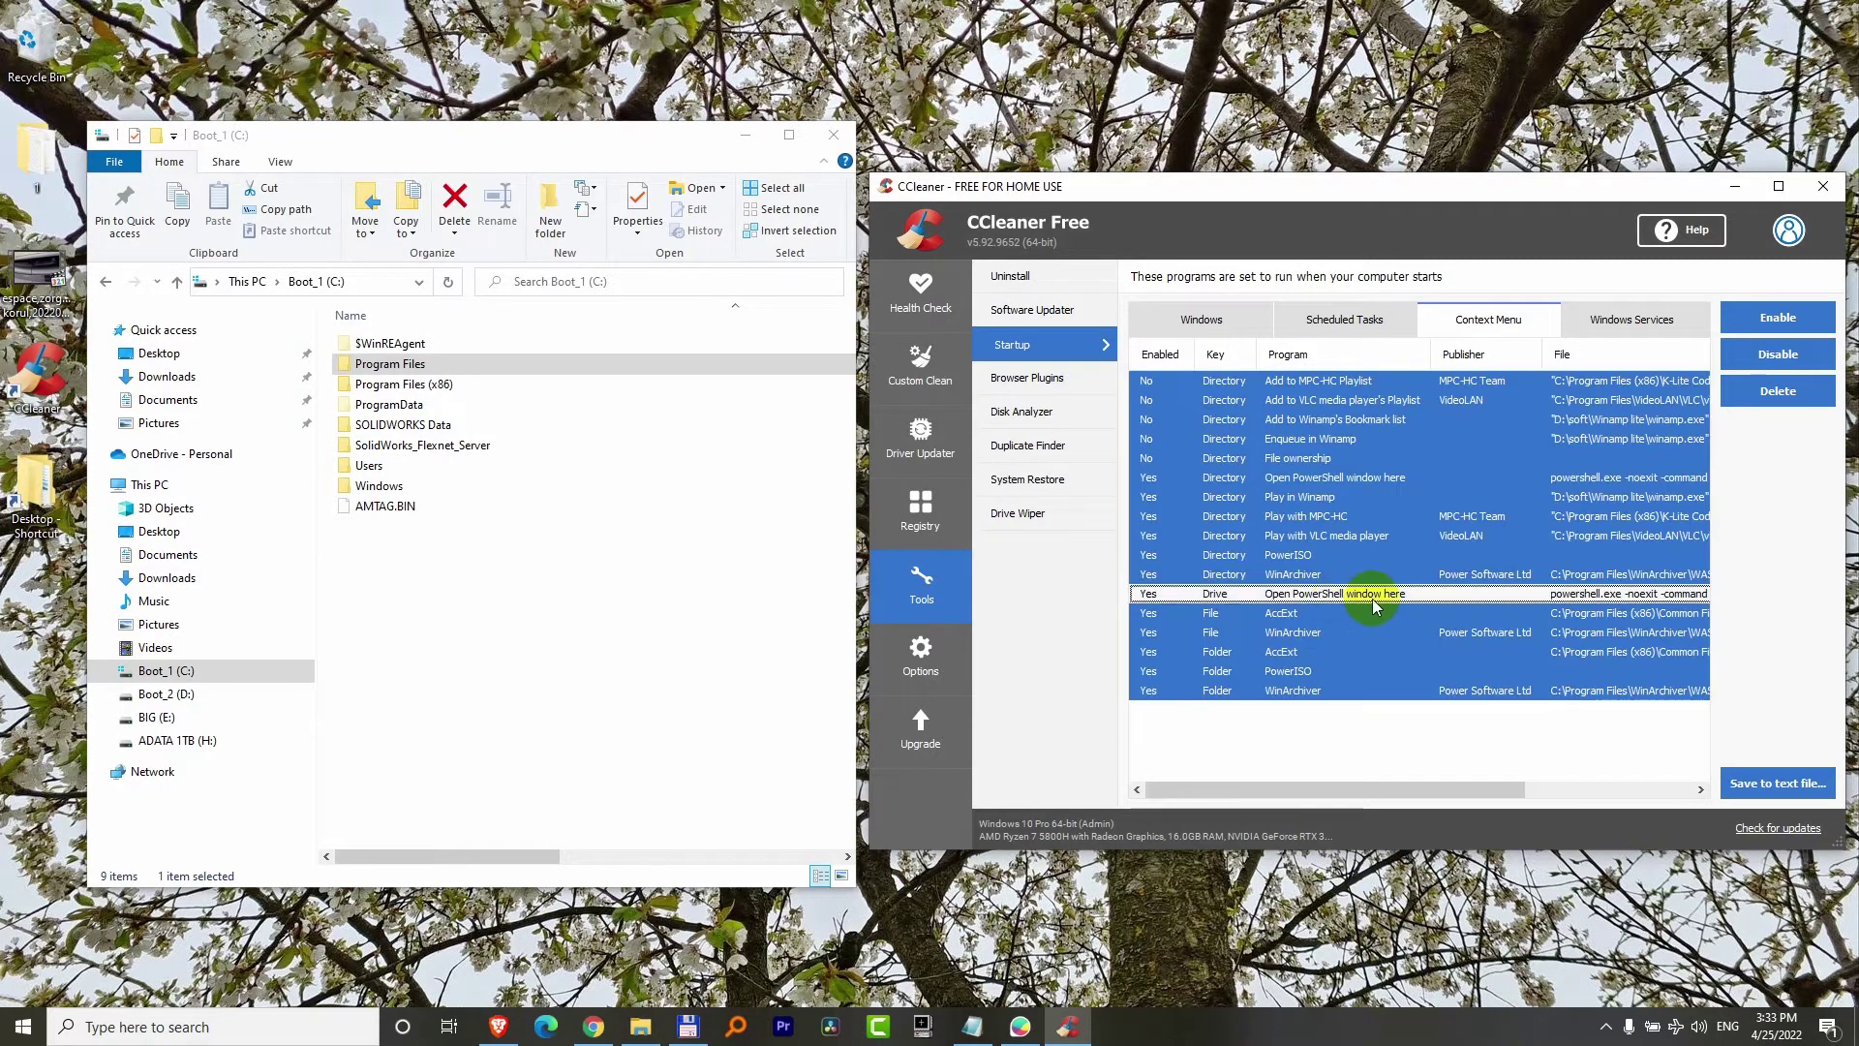
pyautogui.keyDown('ctrl'); pyautogui.click(1340, 485); pyautogui.keyUp('ctrl')
pyautogui.click(1777, 354)
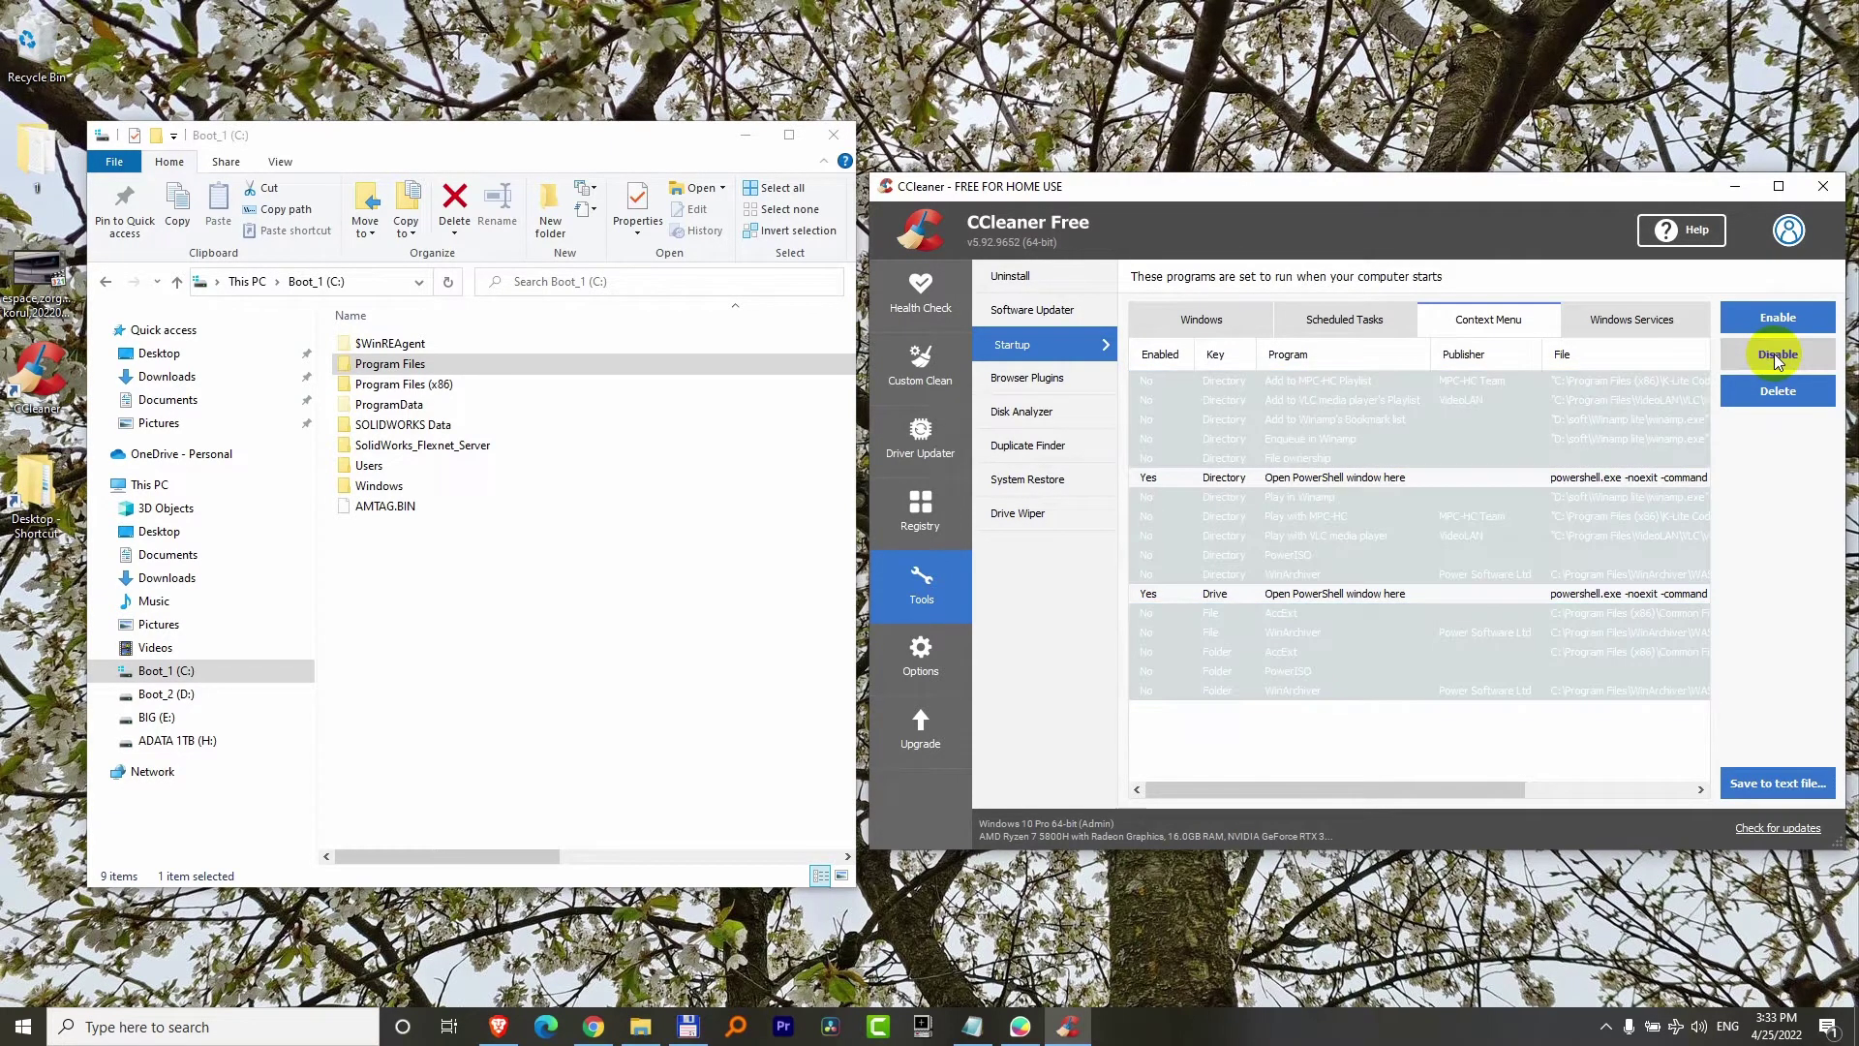
# Step: Clear the selection and select the bottom four context-menu entries
pyautogui.click(1503, 751)
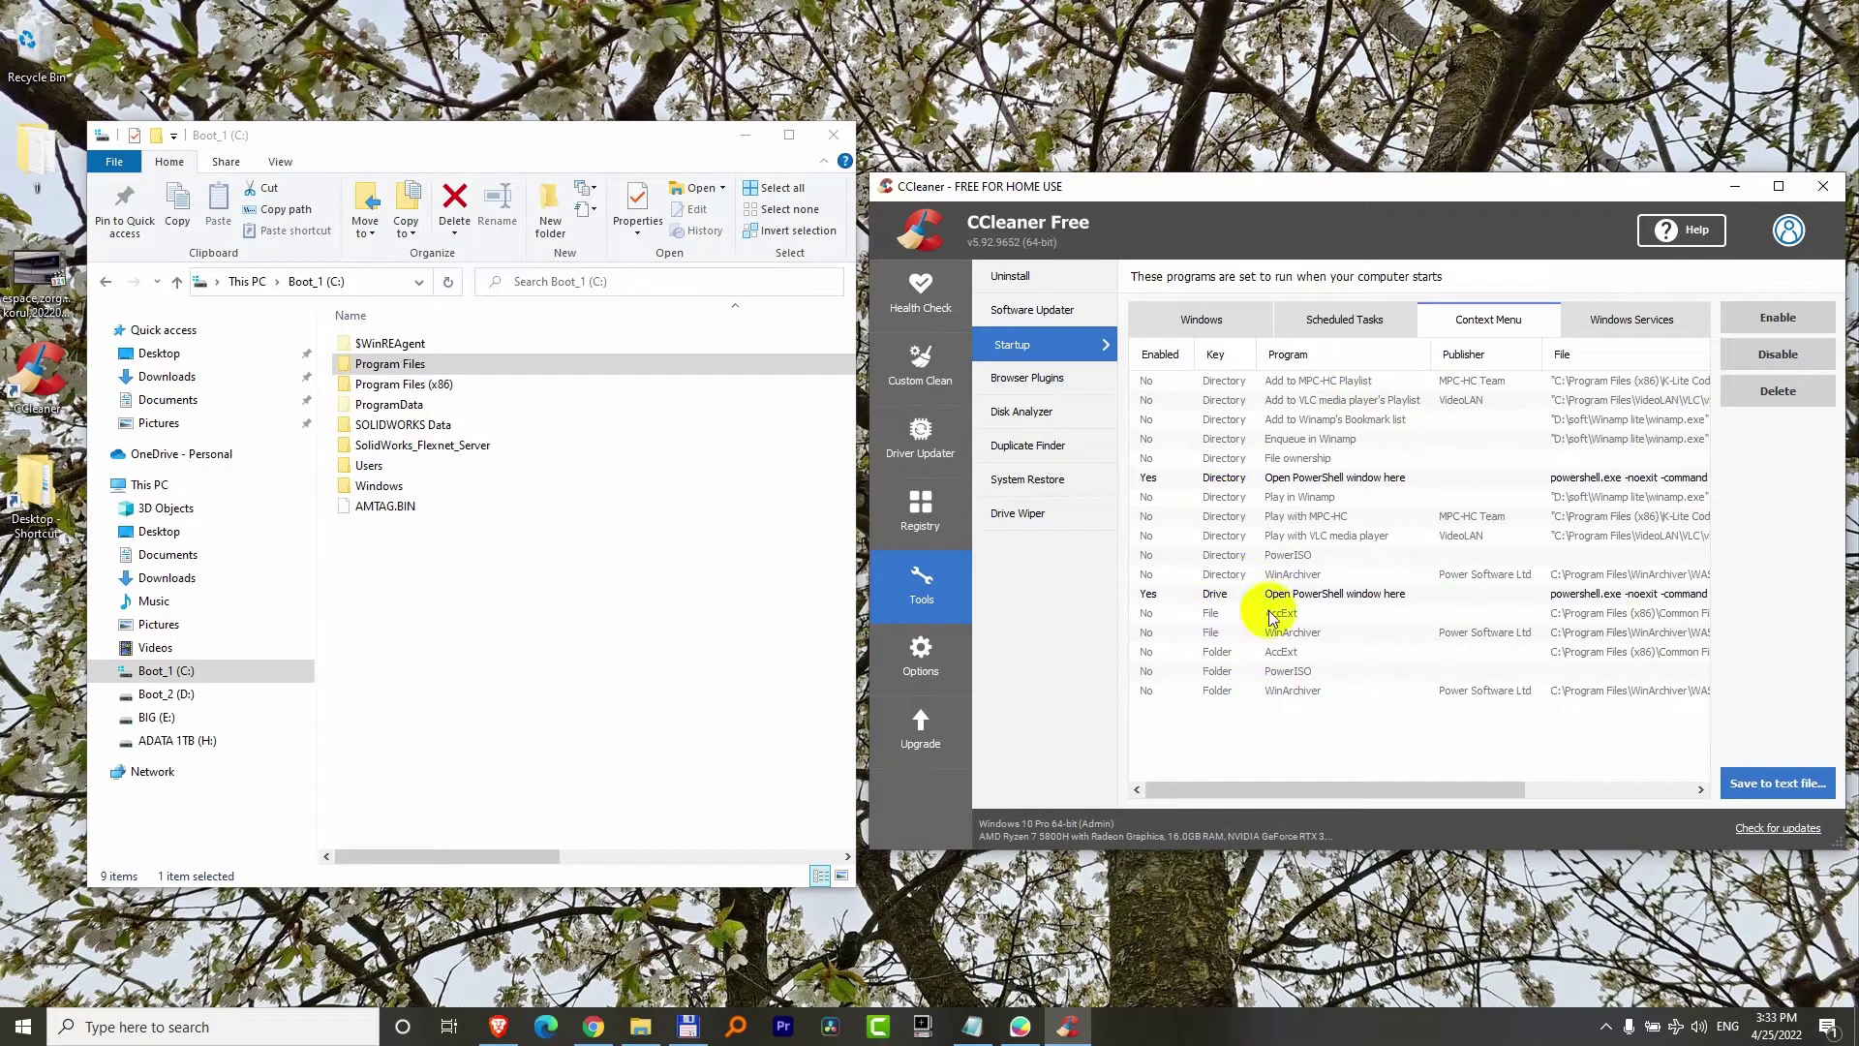
pyautogui.moveTo(1327, 739); pyautogui.dragTo(1267, 637)
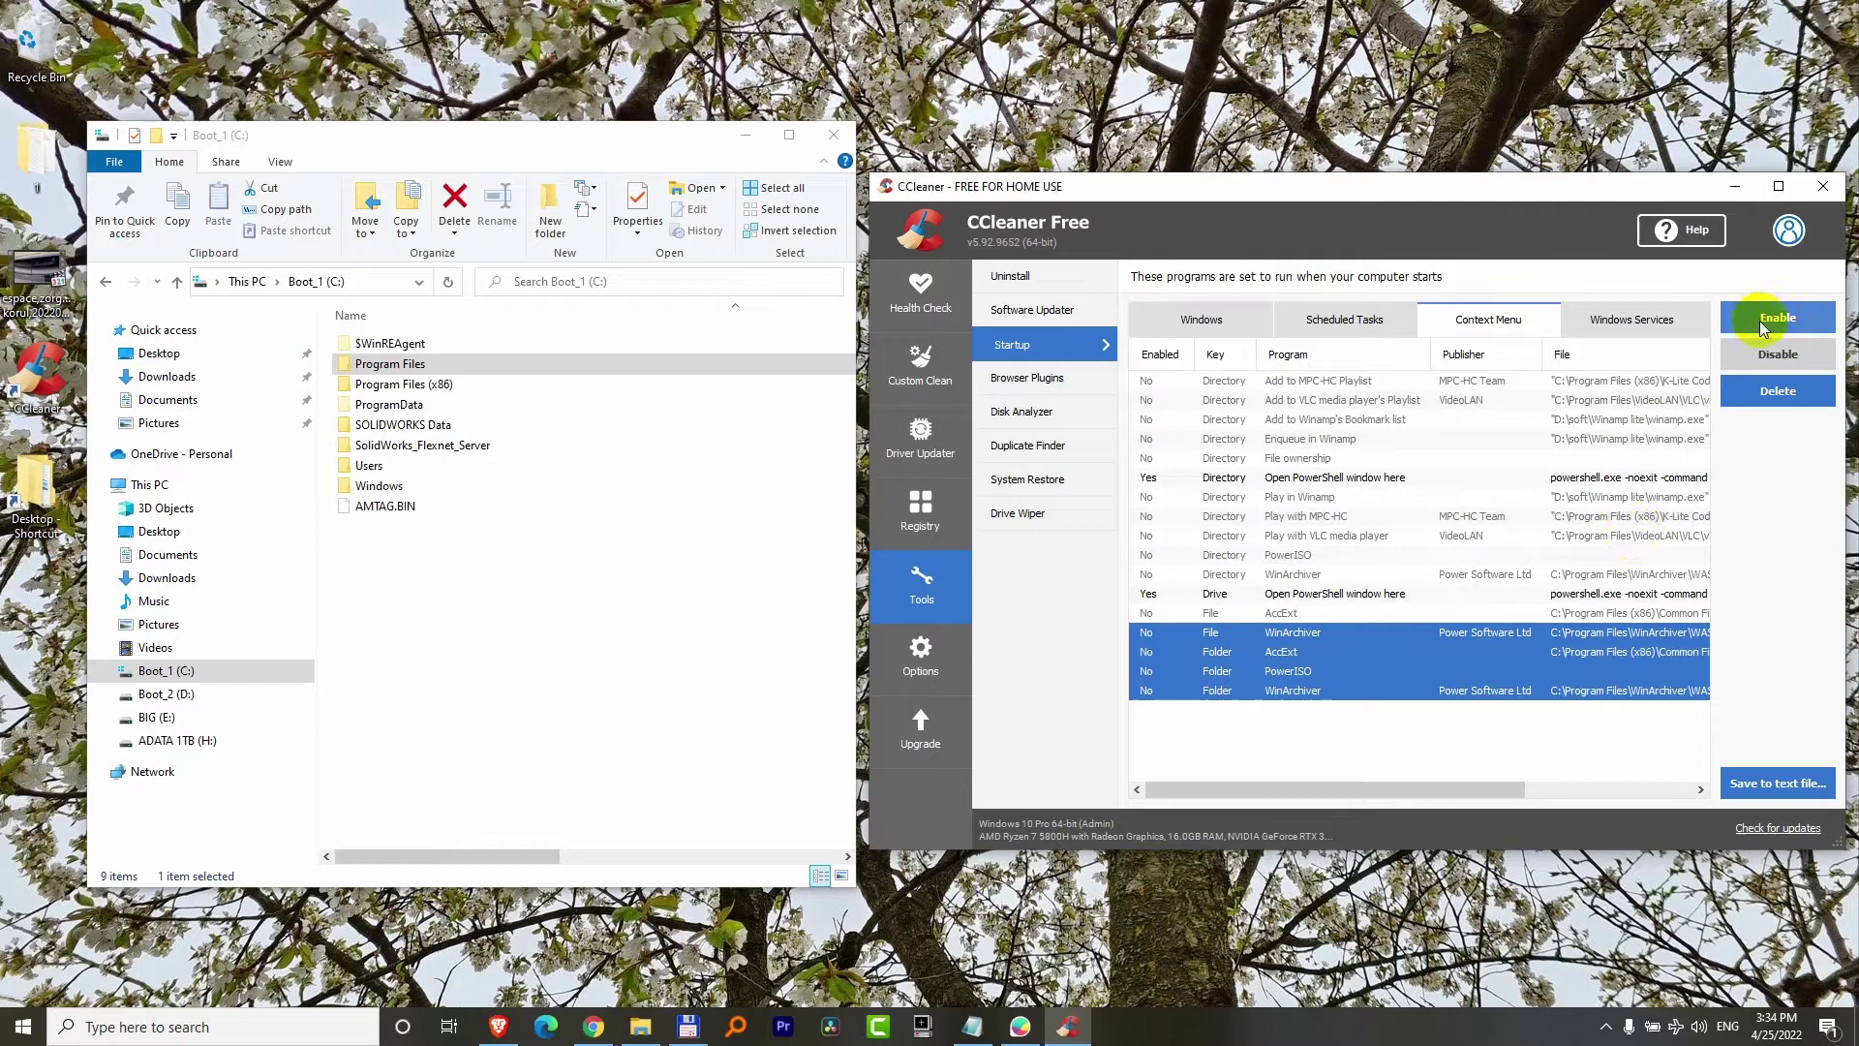
# Step: Confirm the Program Files right-click menu is now much shorter
pyautogui.click(1368, 721)
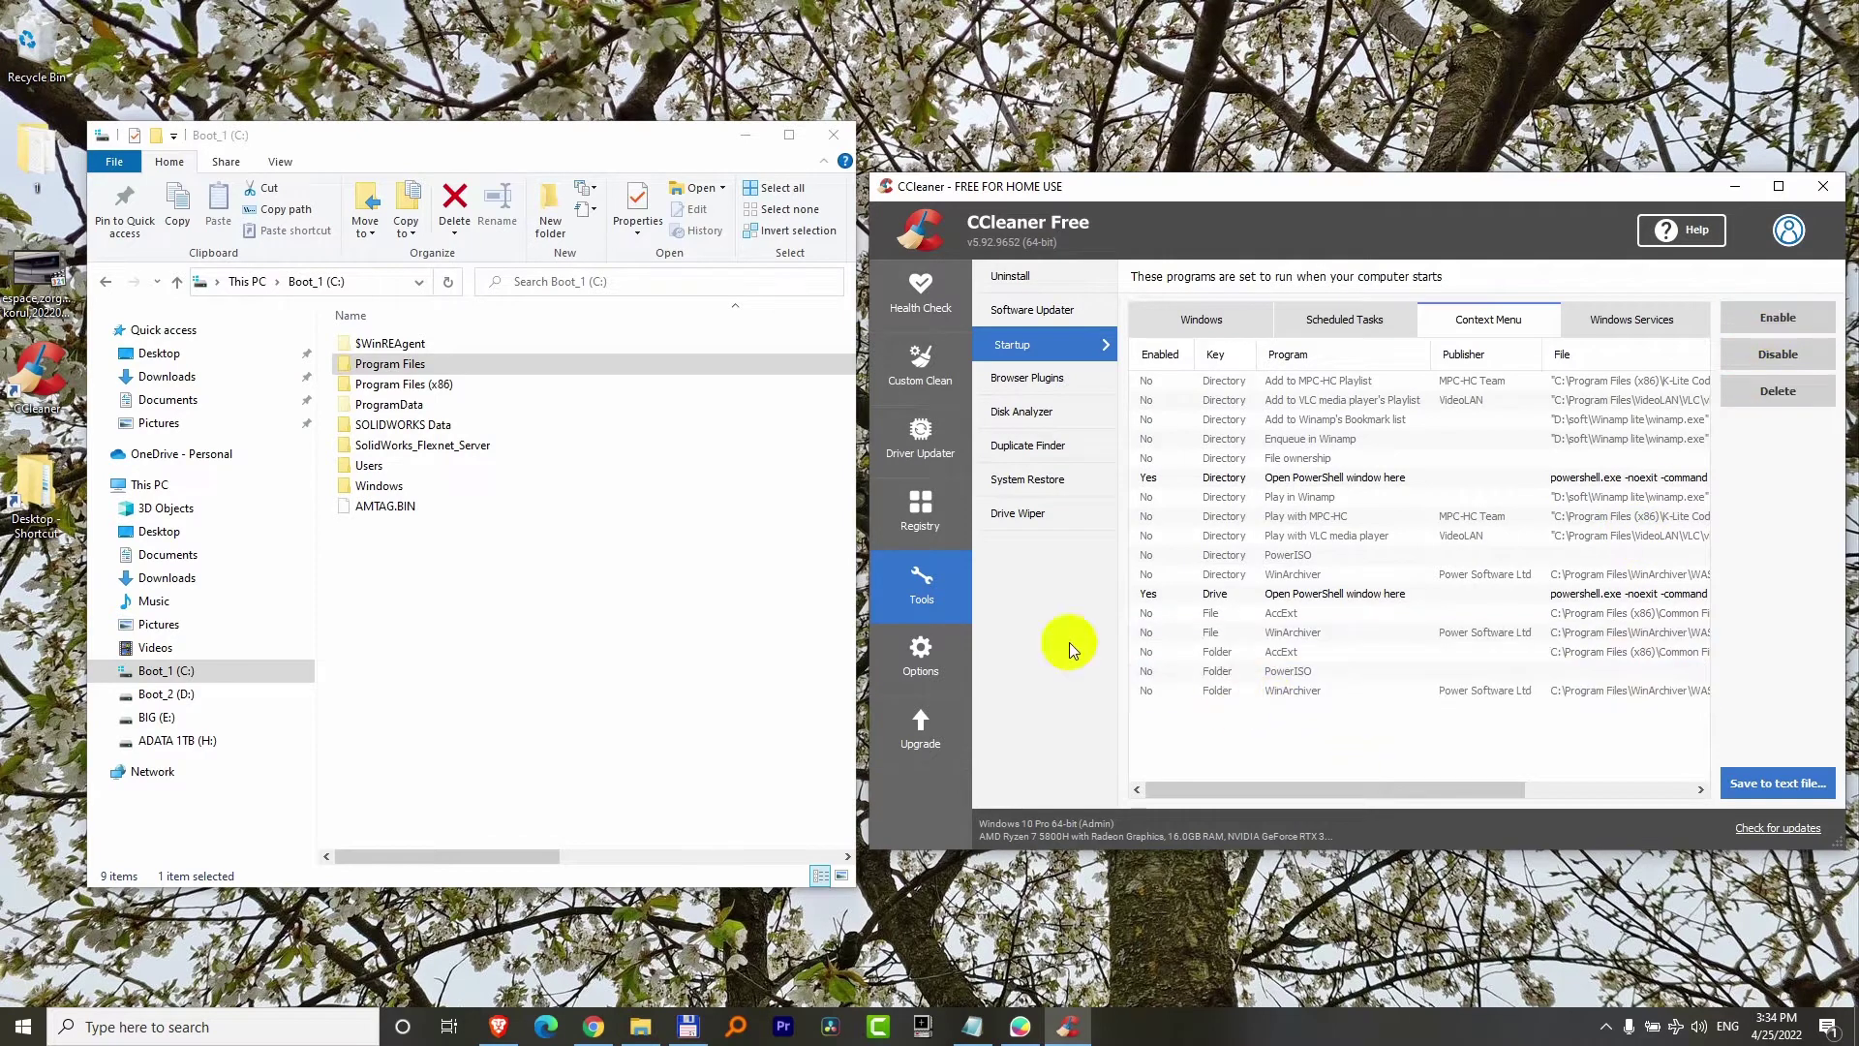
pyautogui.rightClick(393, 373)
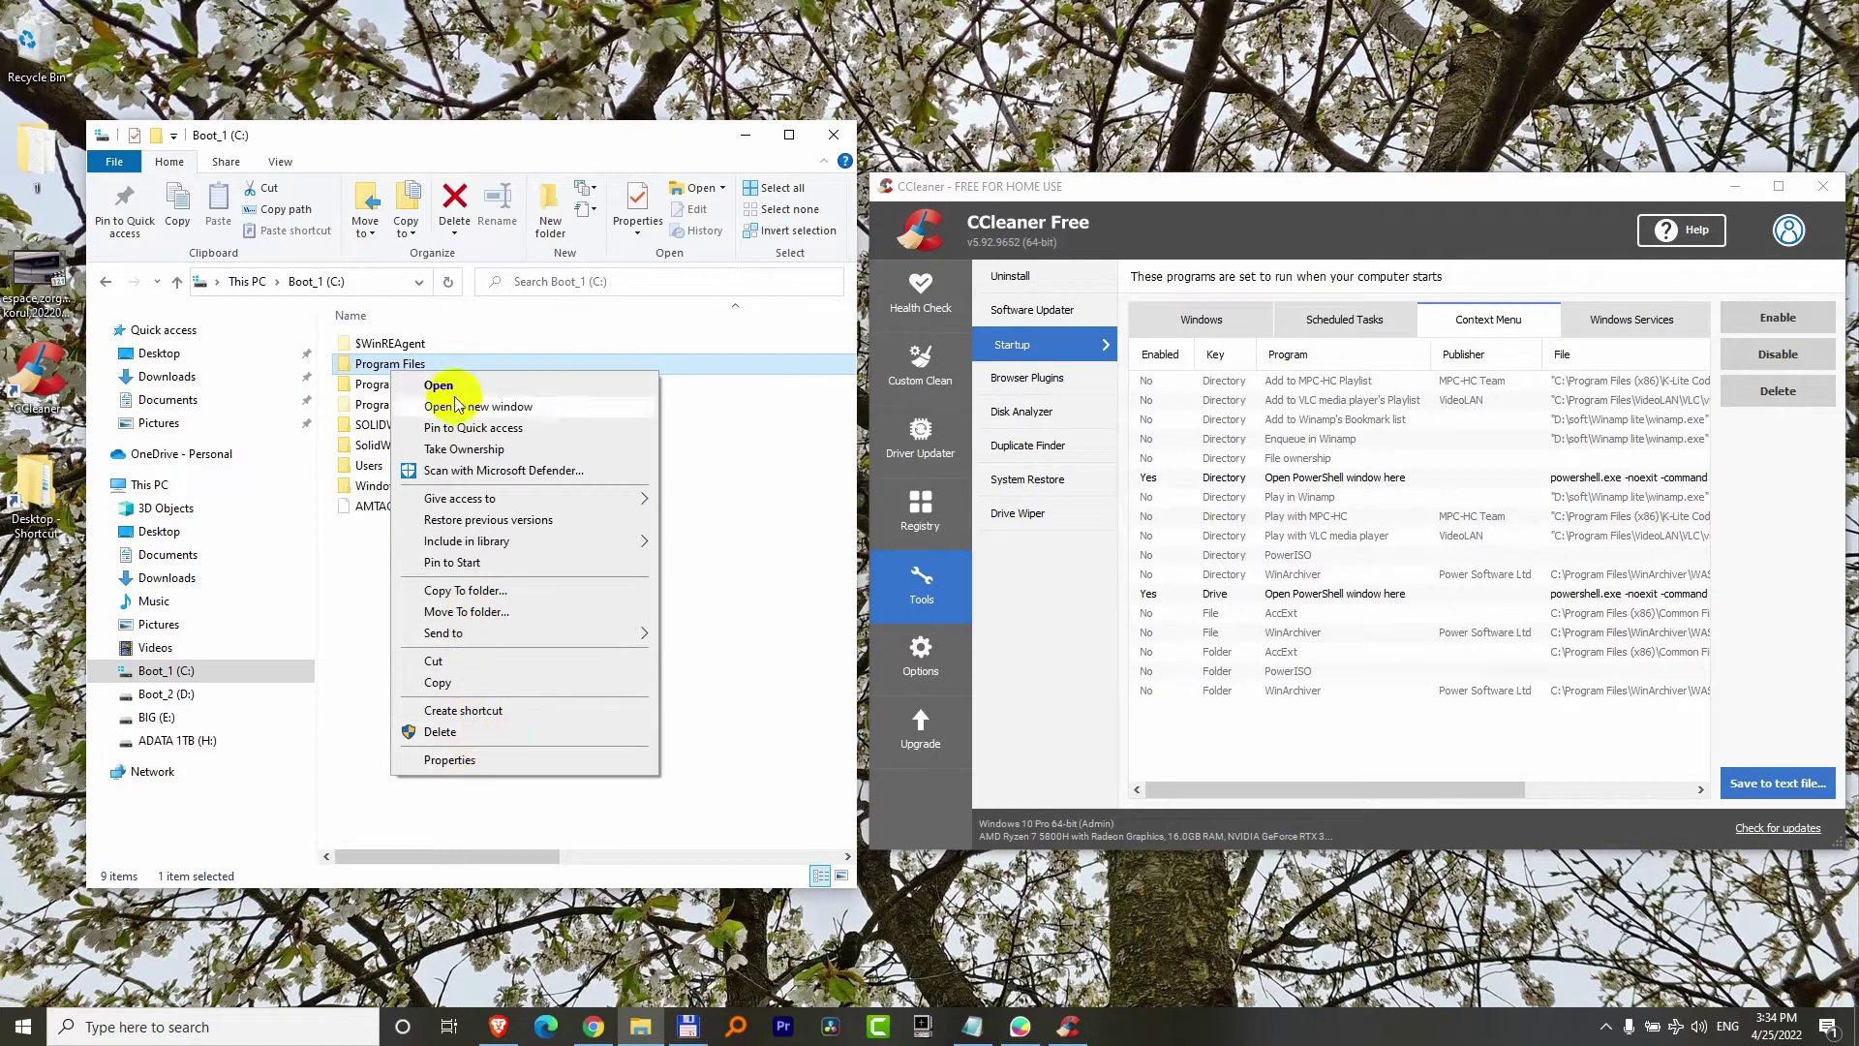
pyautogui.click(1326, 745)
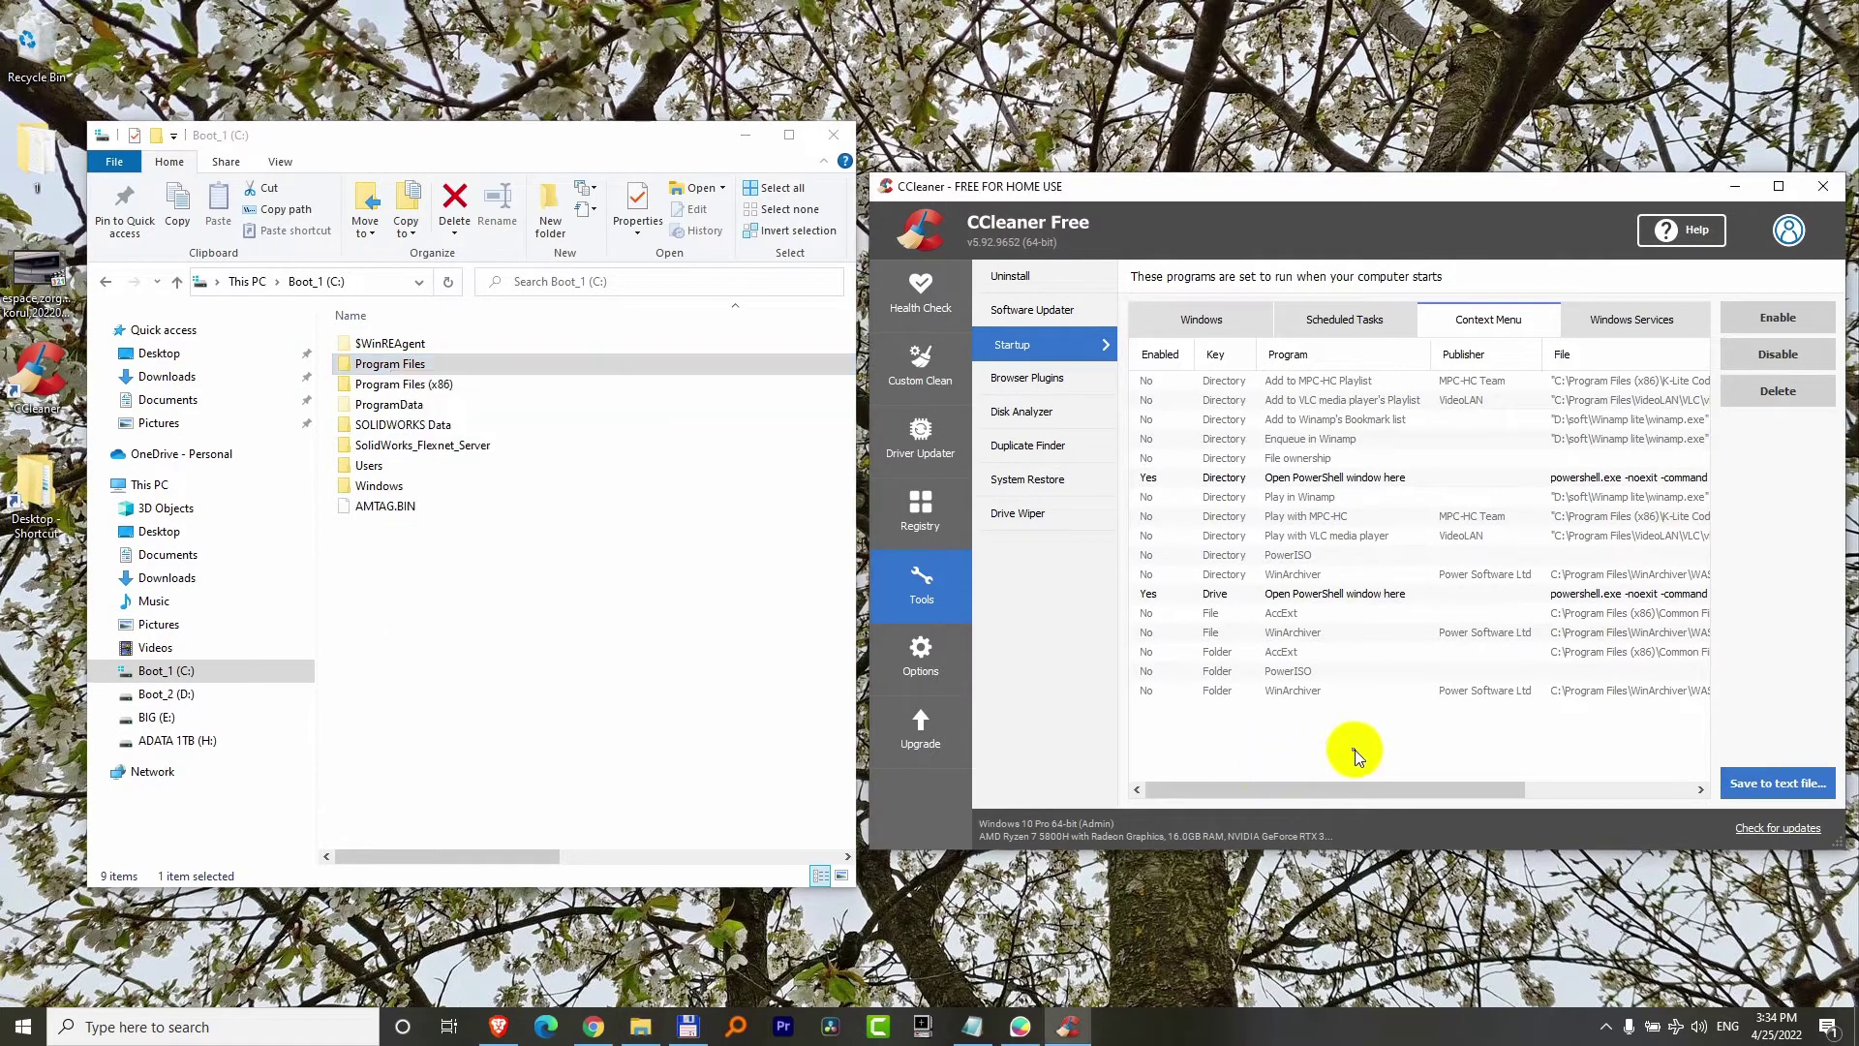
# Step: Select every context-menu entry in CCleaner and re-enable them all
pyautogui.moveTo(1356, 750); pyautogui.dragTo(1141, 381)
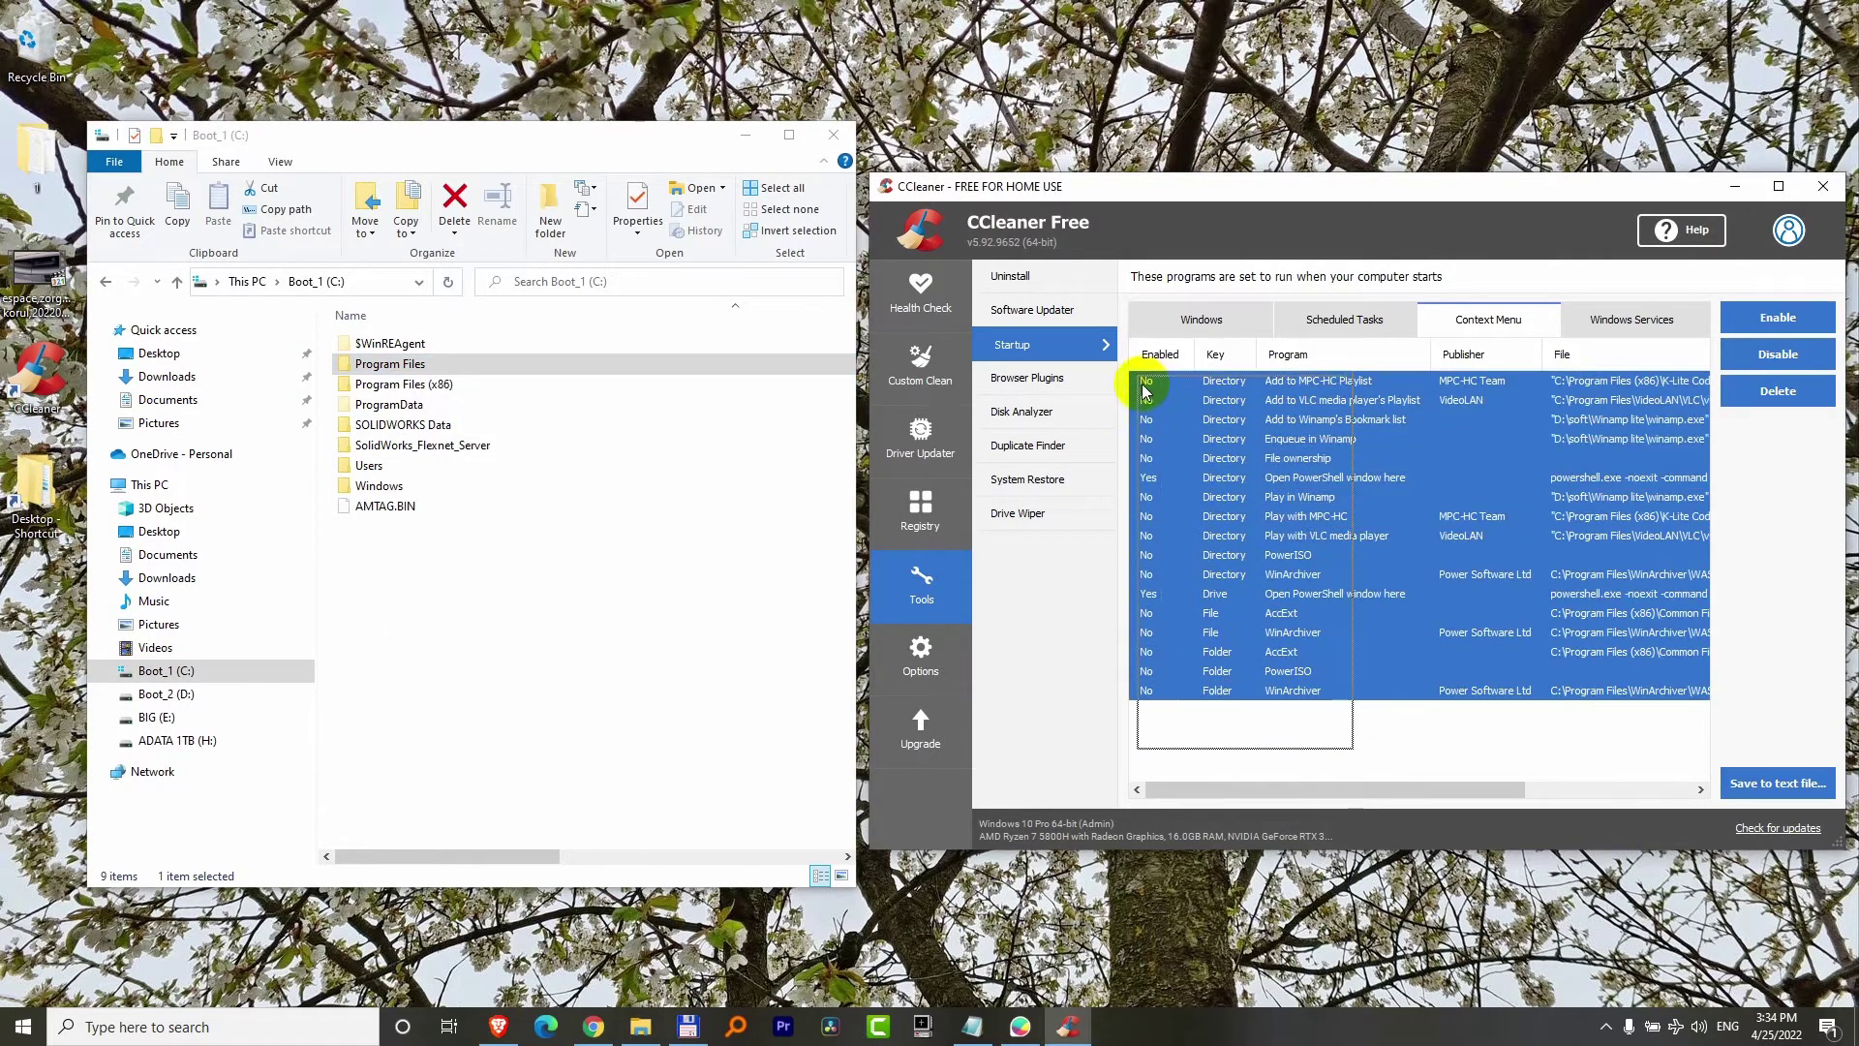
pyautogui.click(1772, 323)
pyautogui.click(419, 375)
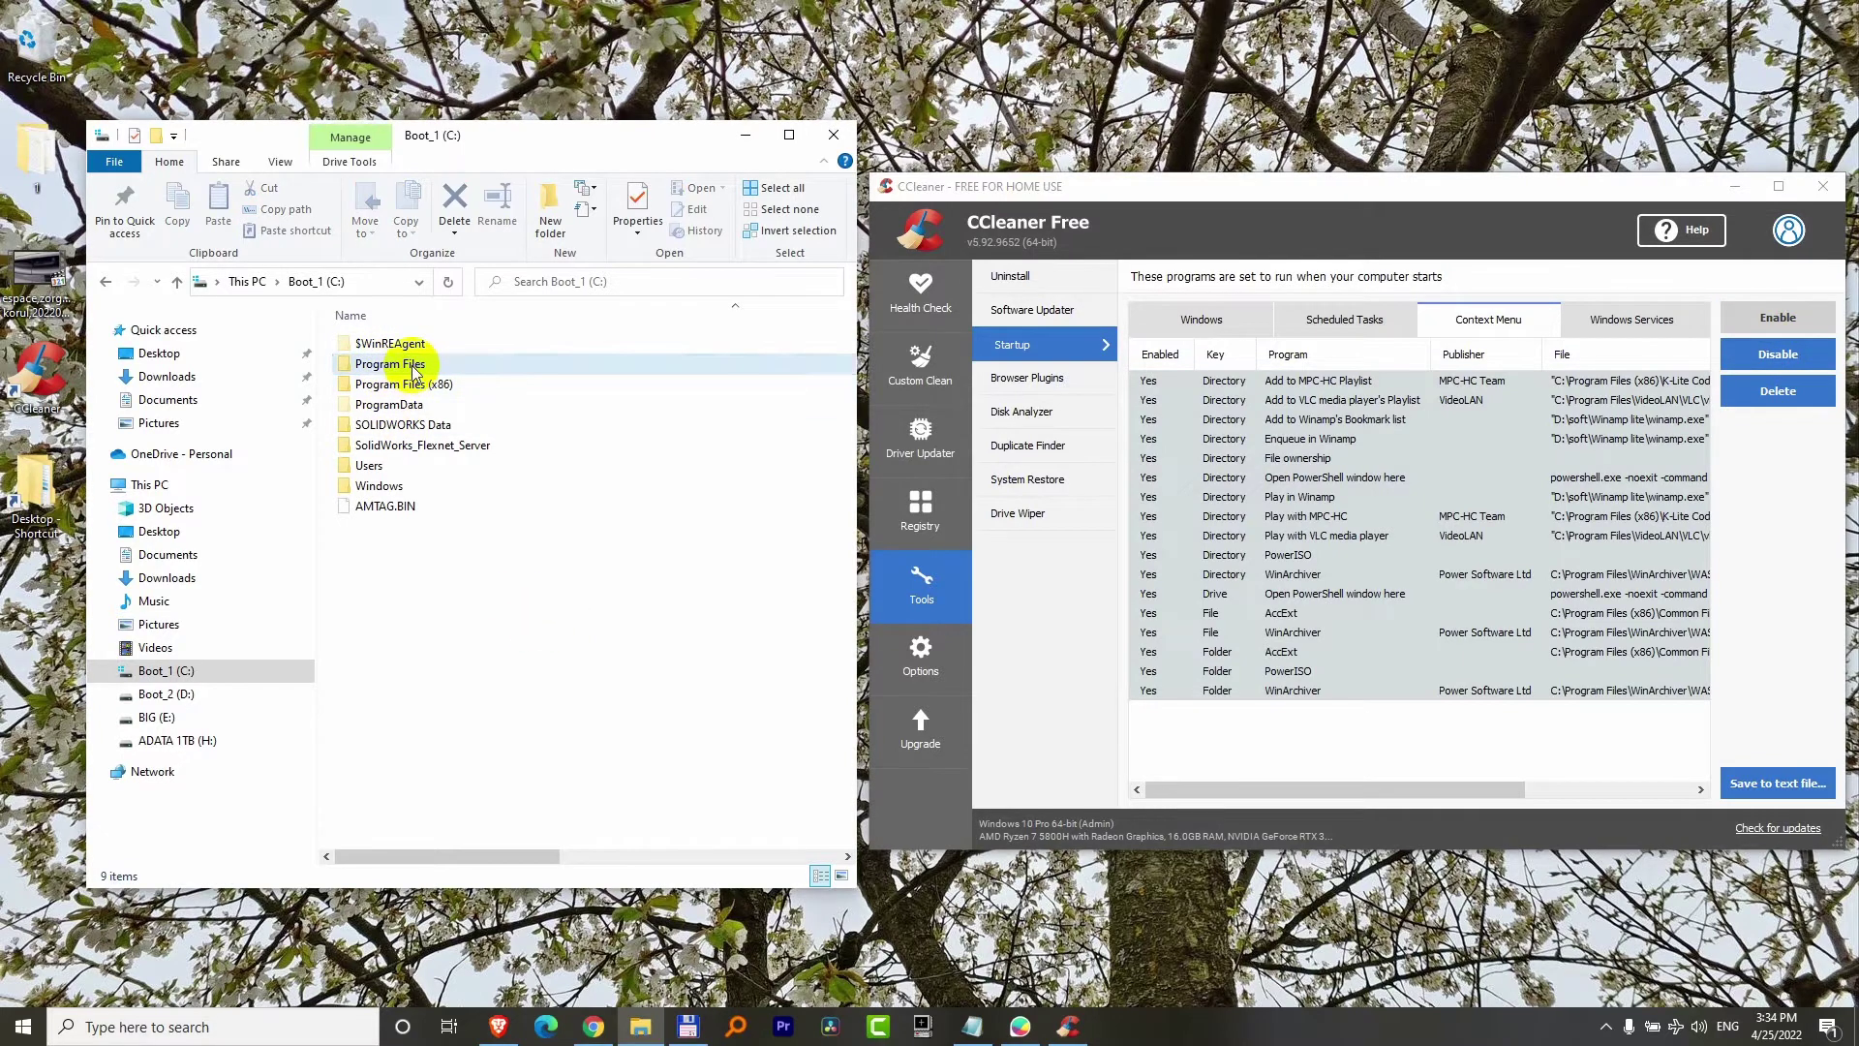
# Step: Confirm the full menu is back, then disable all entries except both PowerShell ones again
pyautogui.rightClick(417, 371)
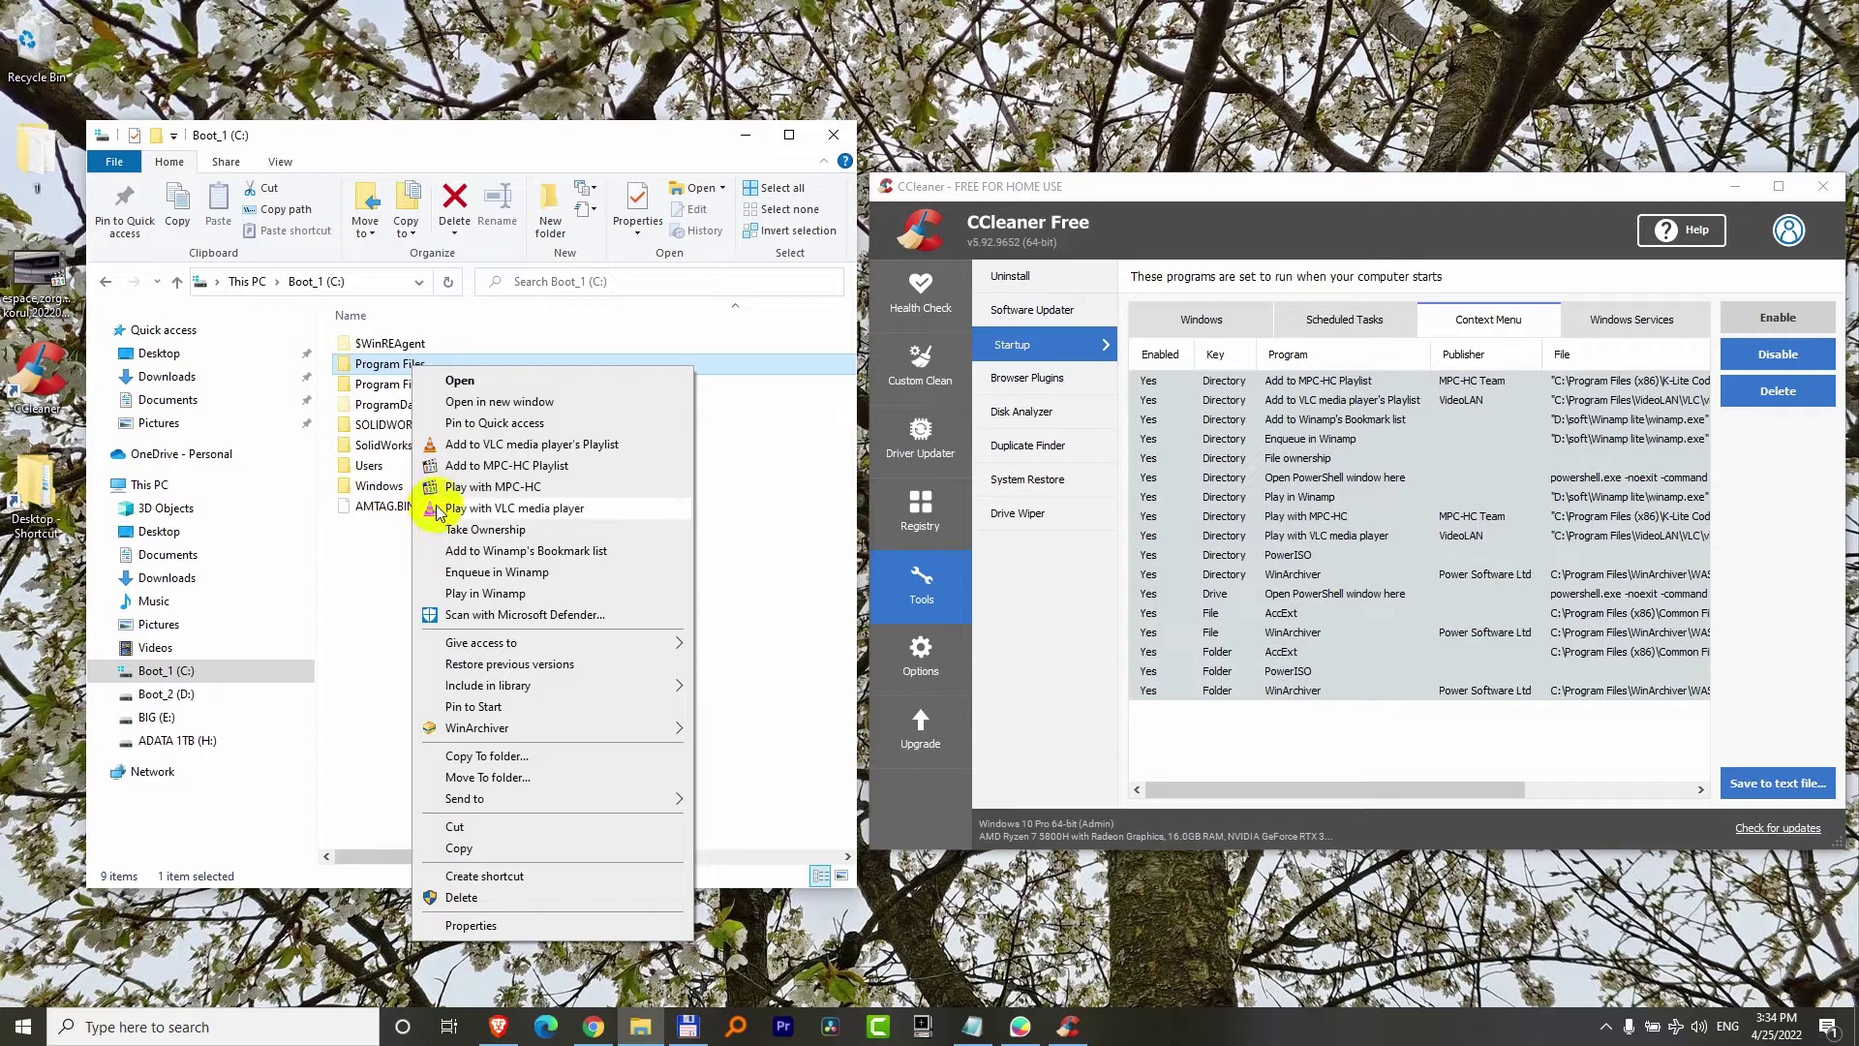
pyautogui.keyDown('ctrl'); pyautogui.click(1380, 594); pyautogui.keyUp('ctrl')
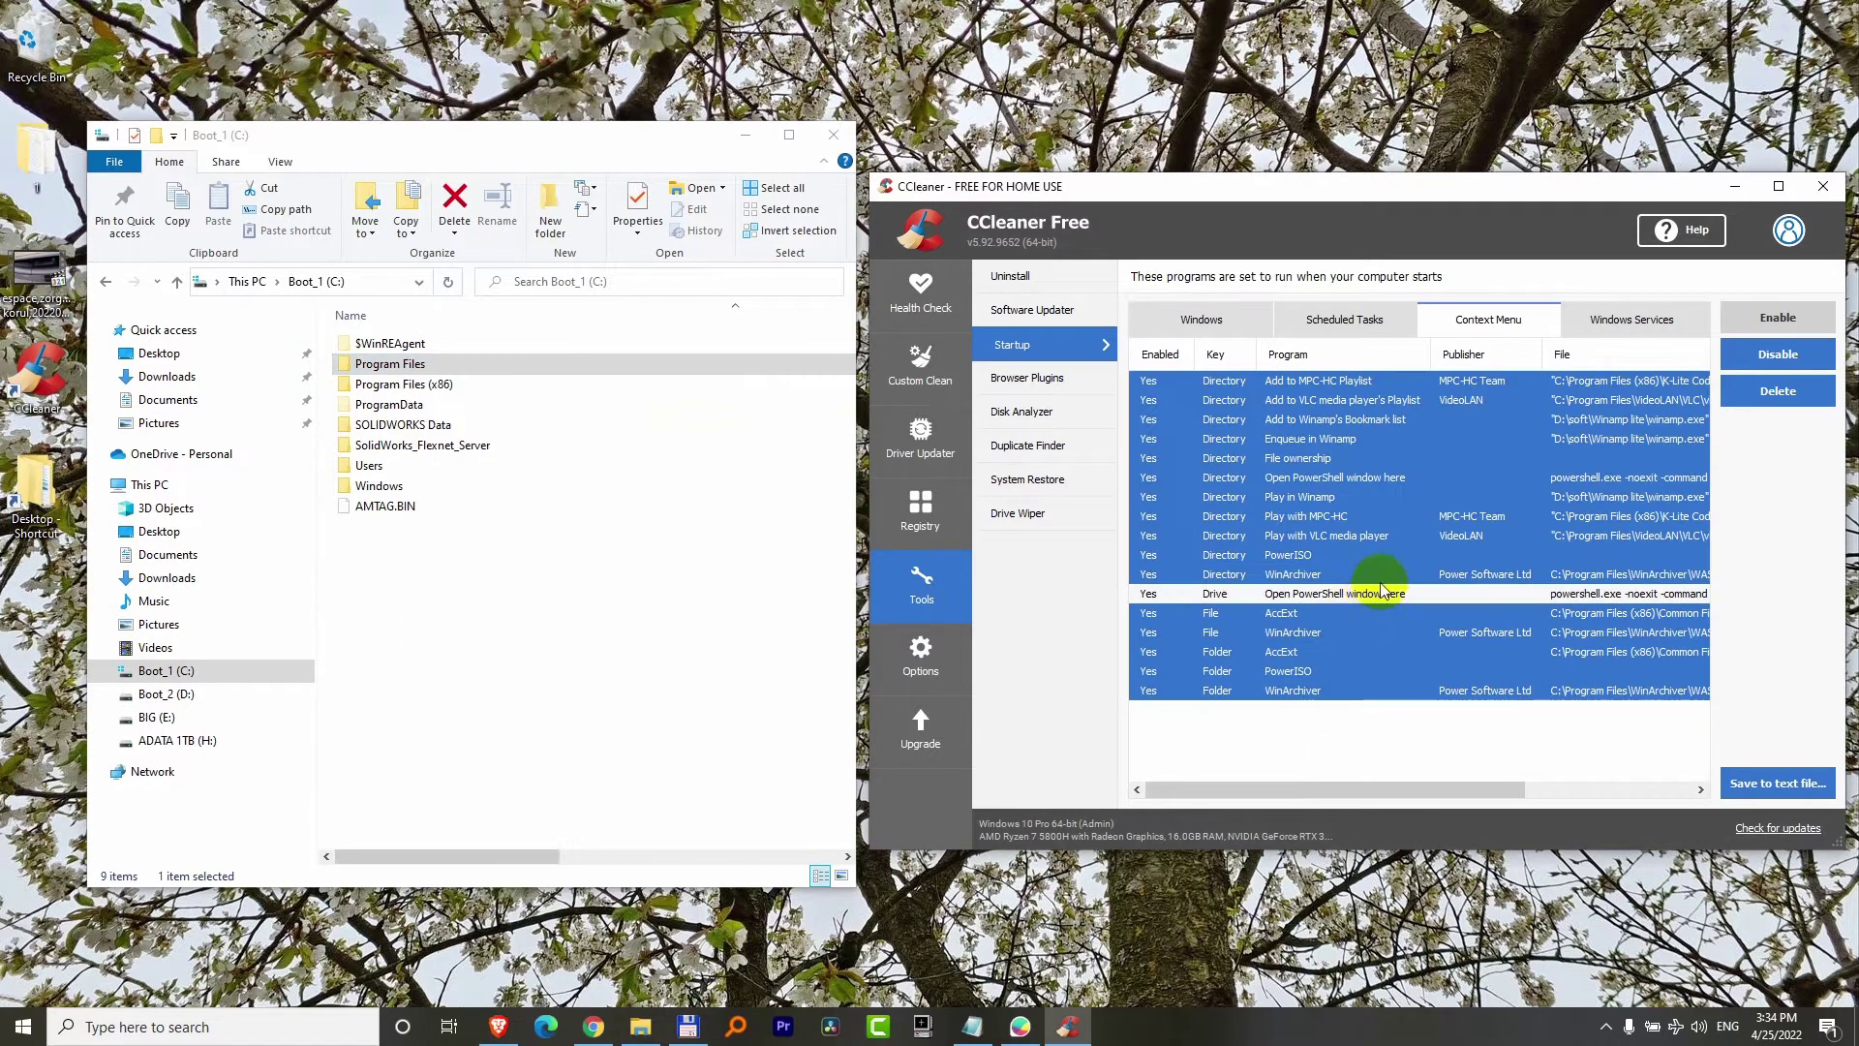
pyautogui.keyDown('ctrl'); pyautogui.click(1329, 480); pyautogui.keyUp('ctrl')
pyautogui.click(1773, 357)
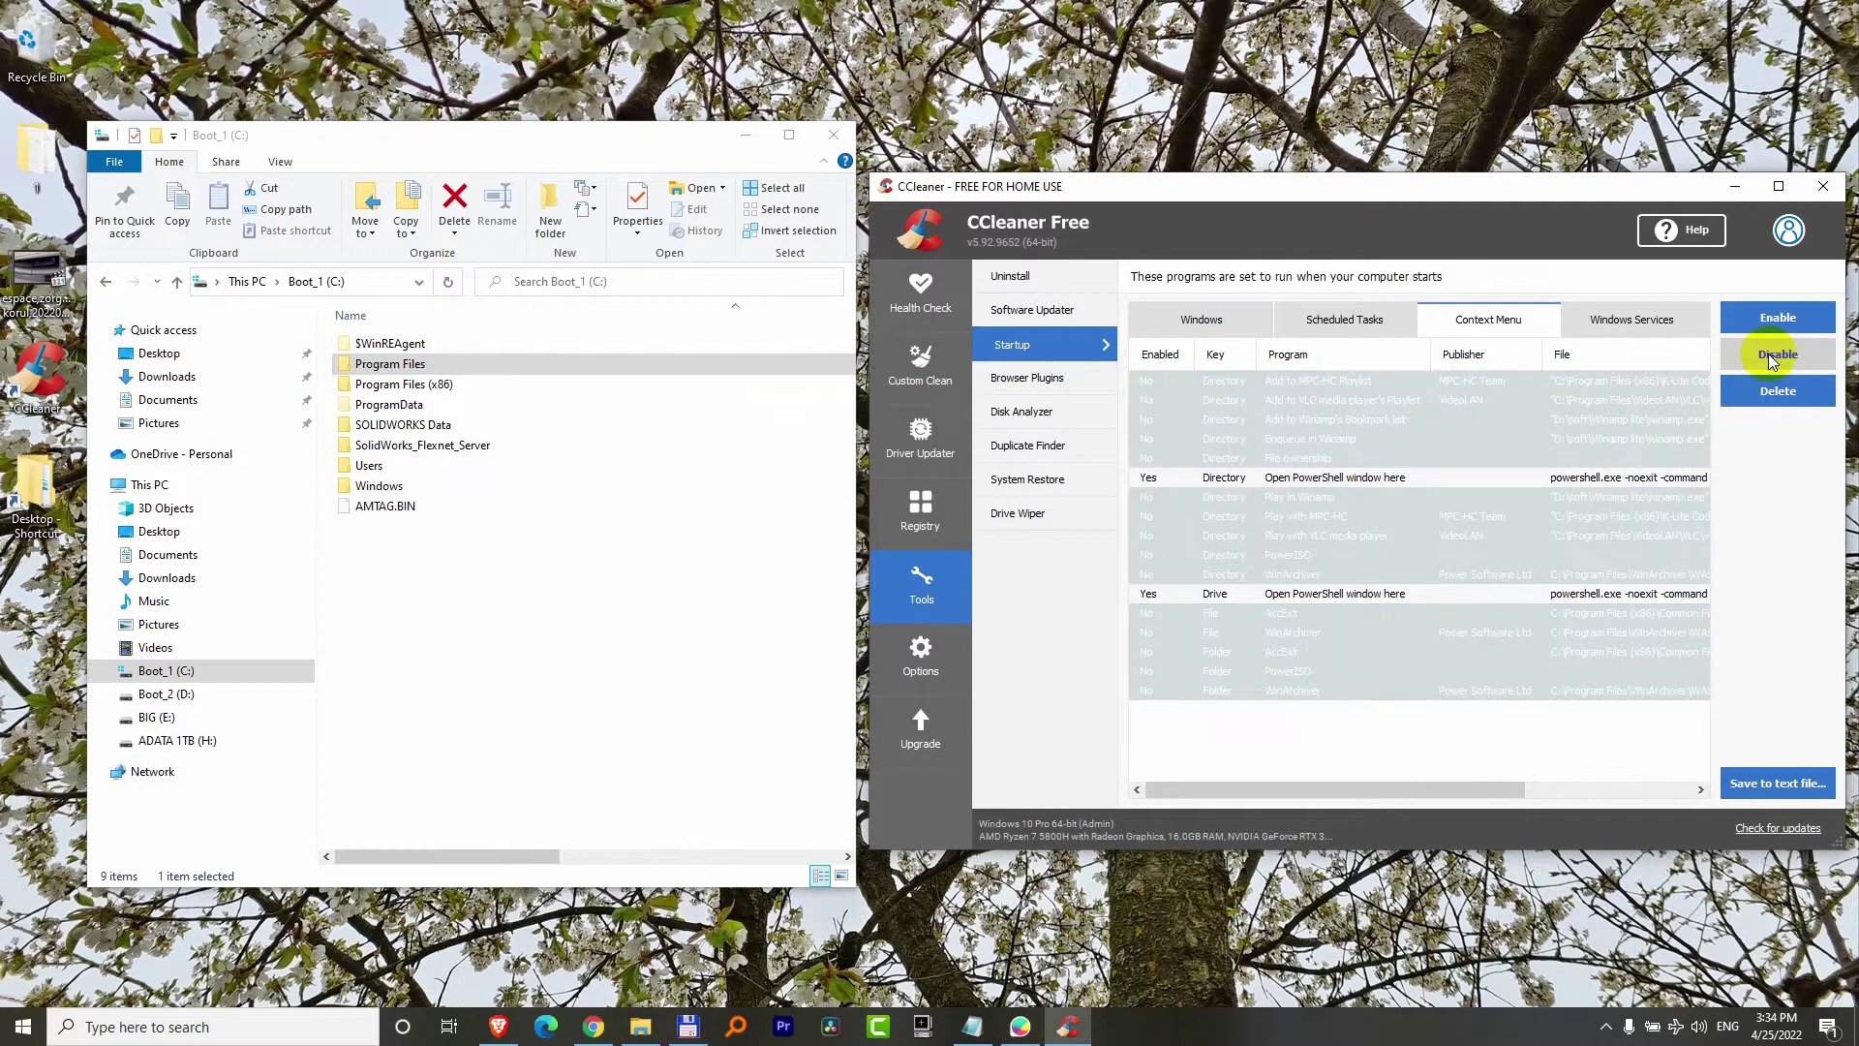
# Step: Verify the shortened Program Files menu and close CCleaner
pyautogui.rightClick(396, 366)
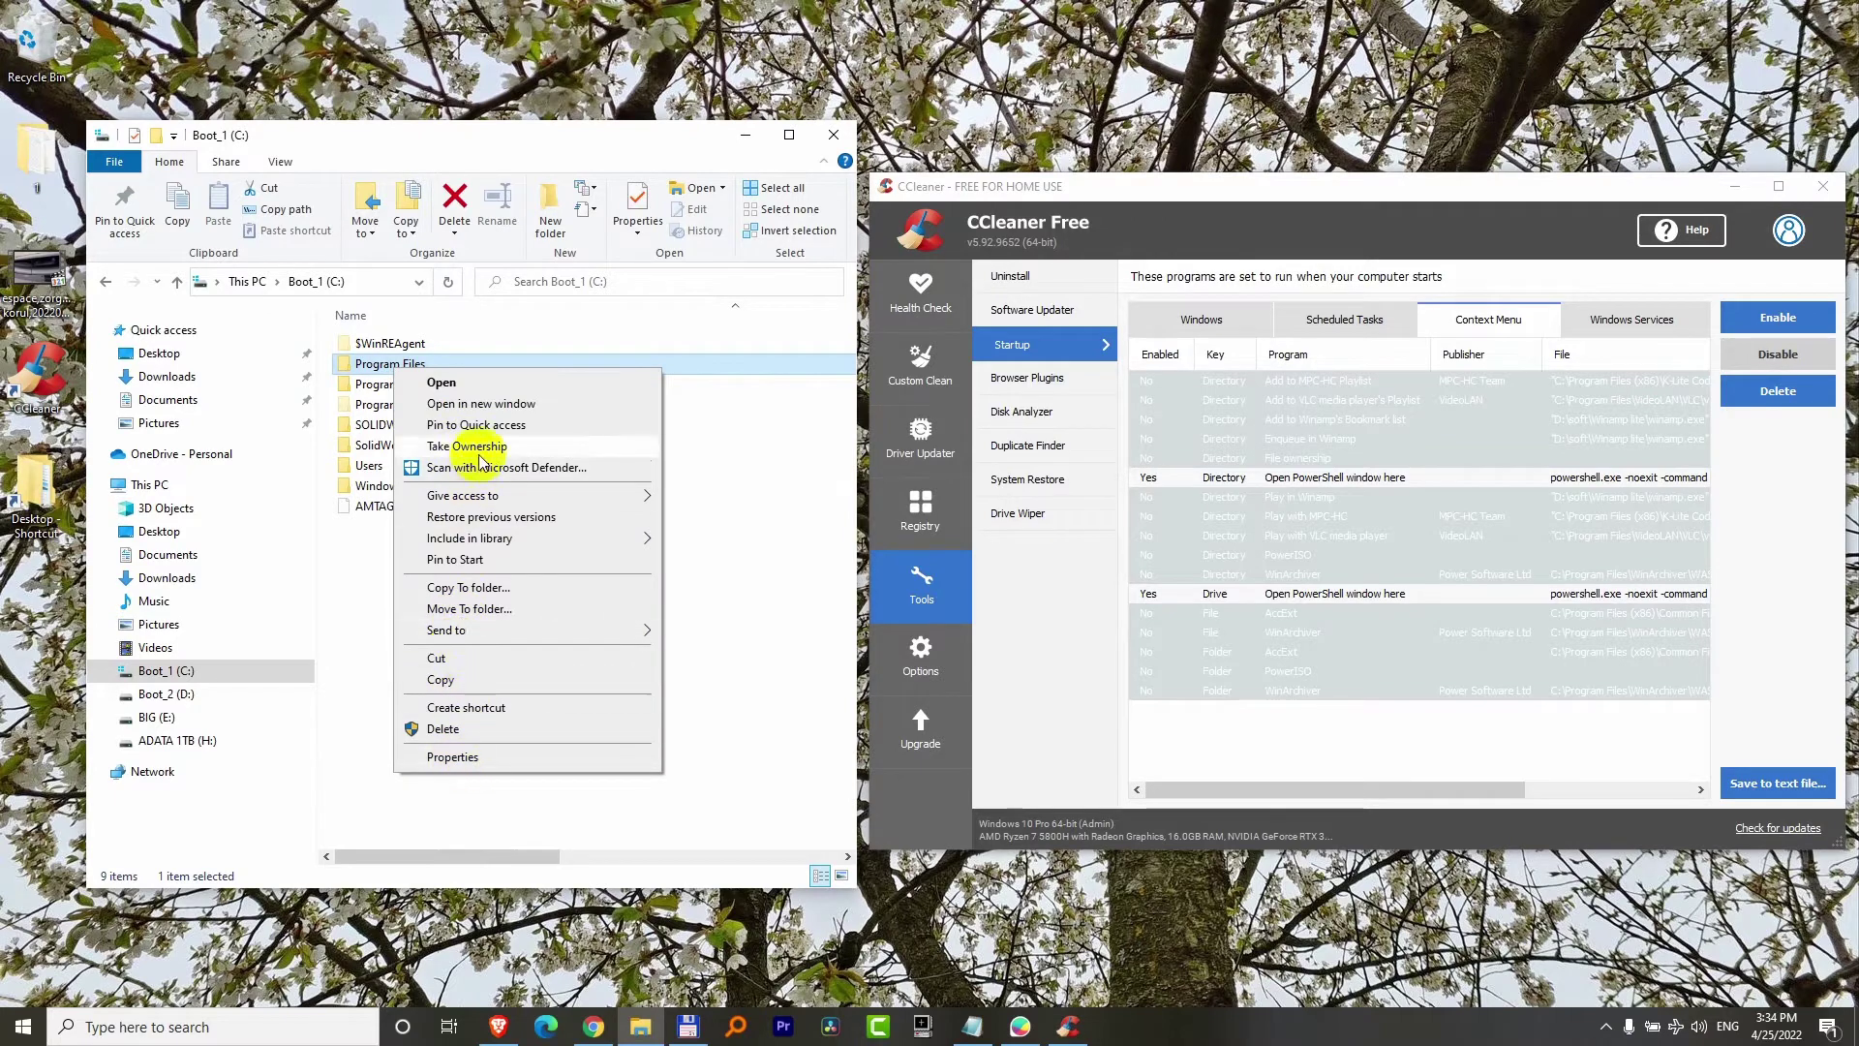
pyautogui.click(1823, 187)
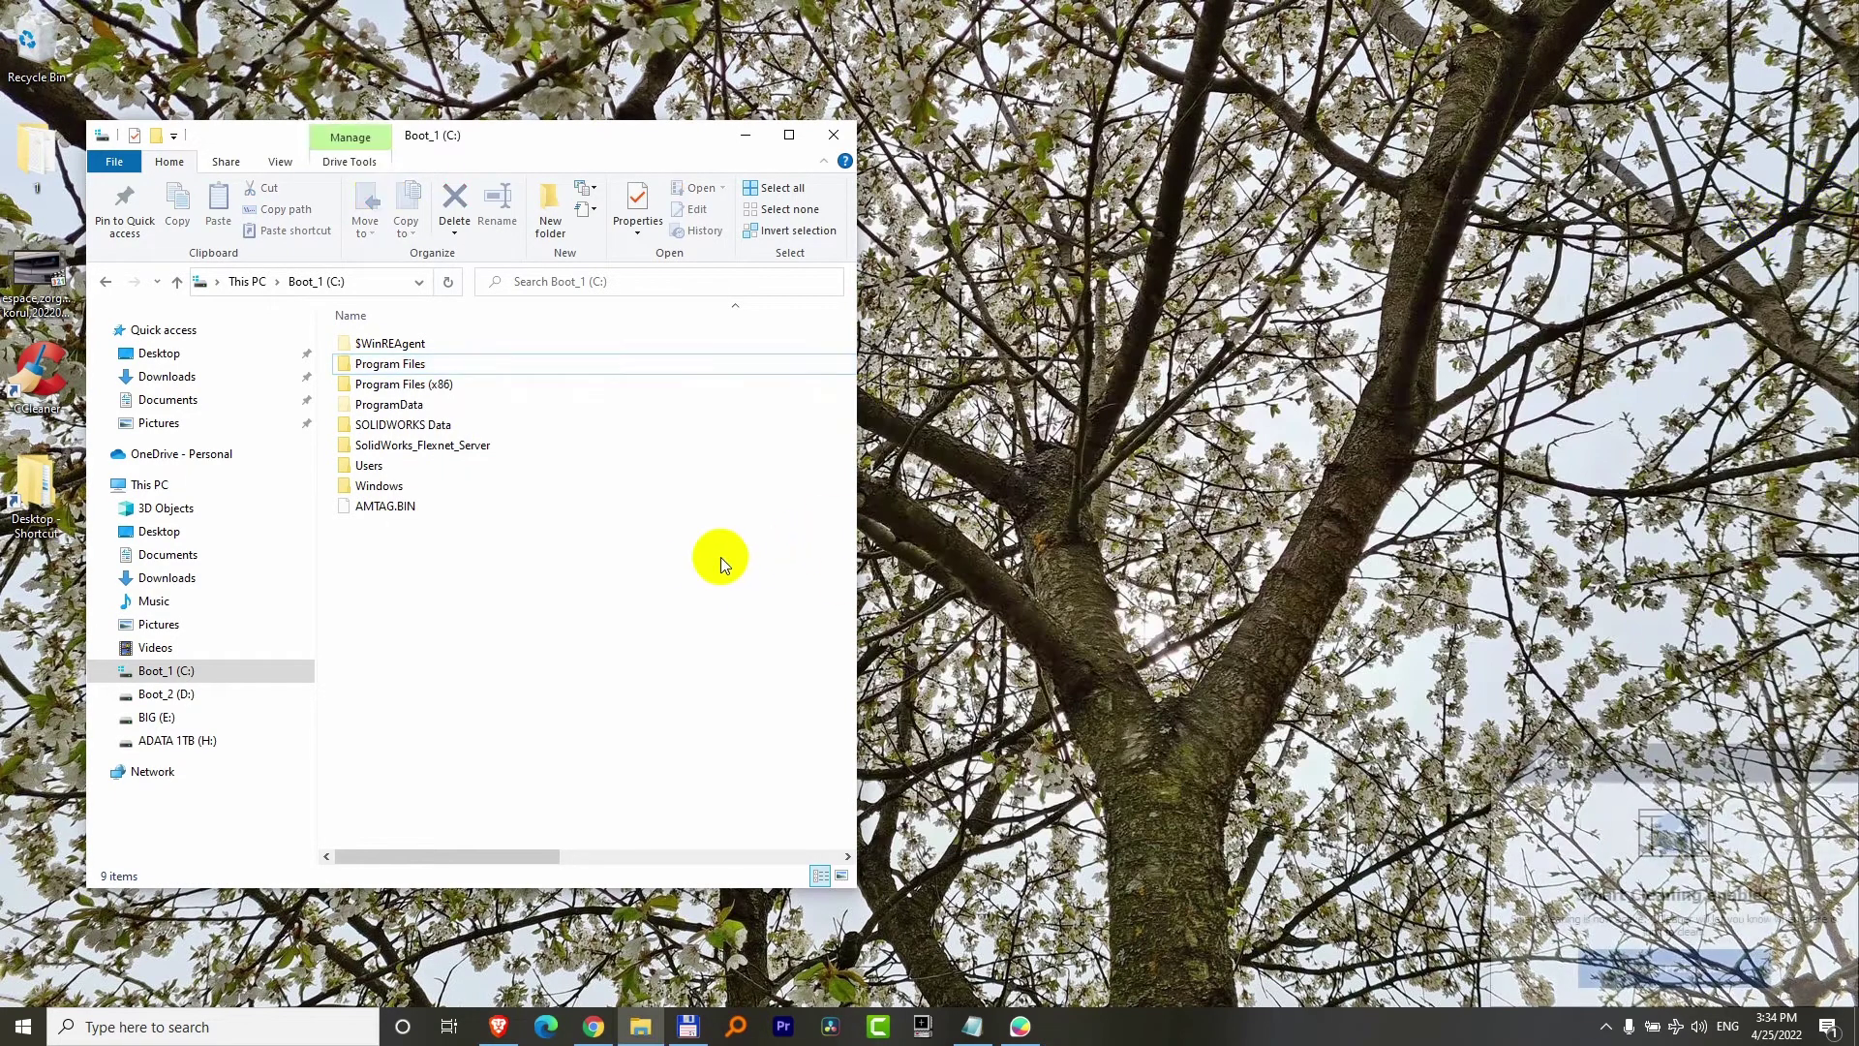